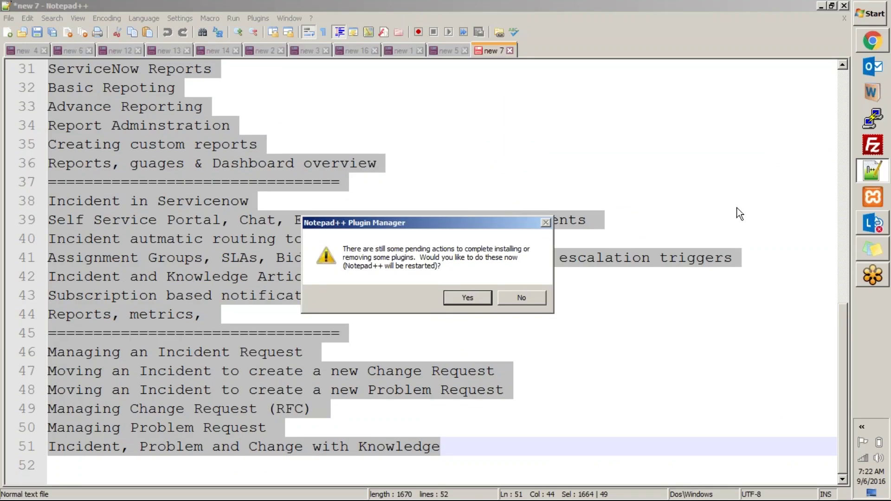
Decline the pending plugin actions and create a new blank document.
left_click(522, 298)
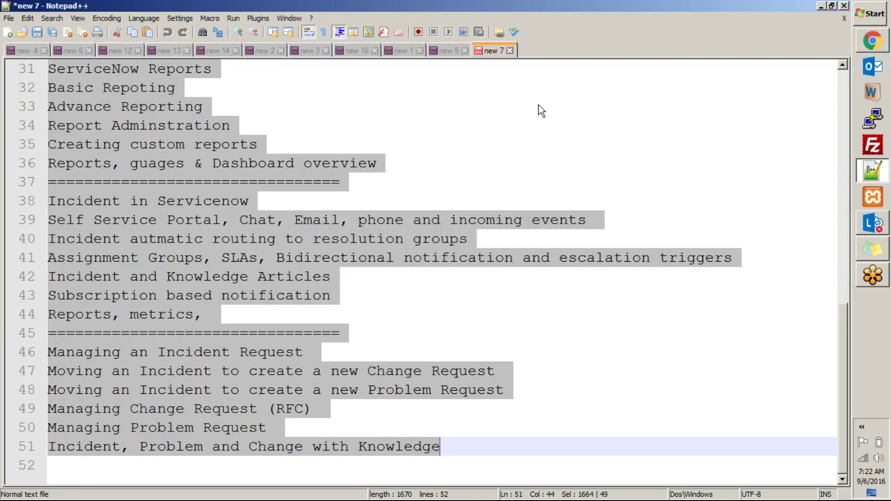
double_click(543, 50)
Switch to ServiceNow in Chrome, bring up a new problem form, and open the list of all problems.
key("alt+Tab")
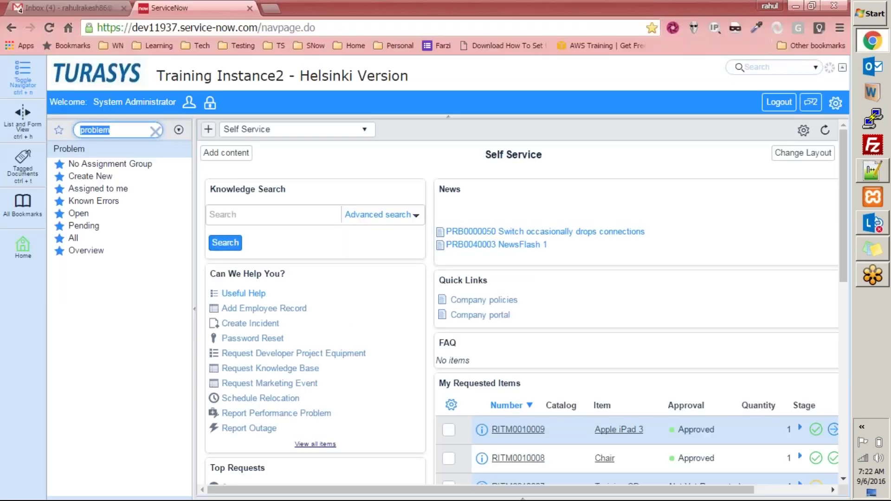
mouse_move(442, 299)
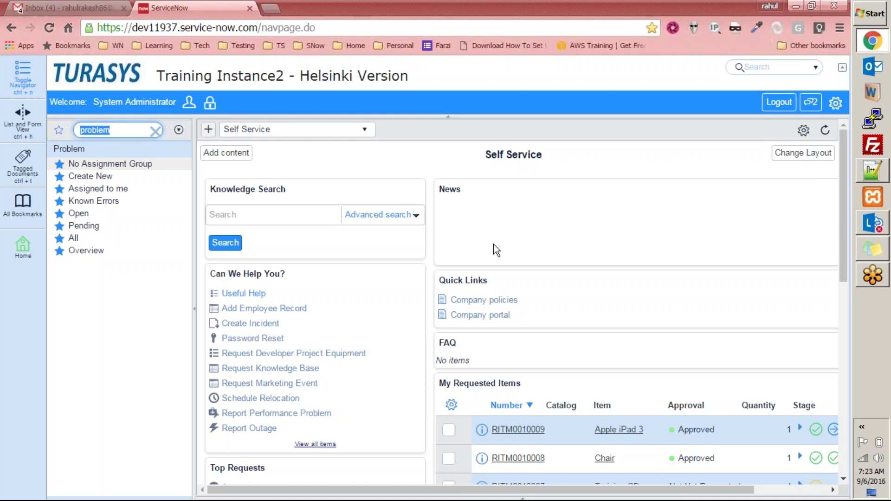
mouse_move(415, 187)
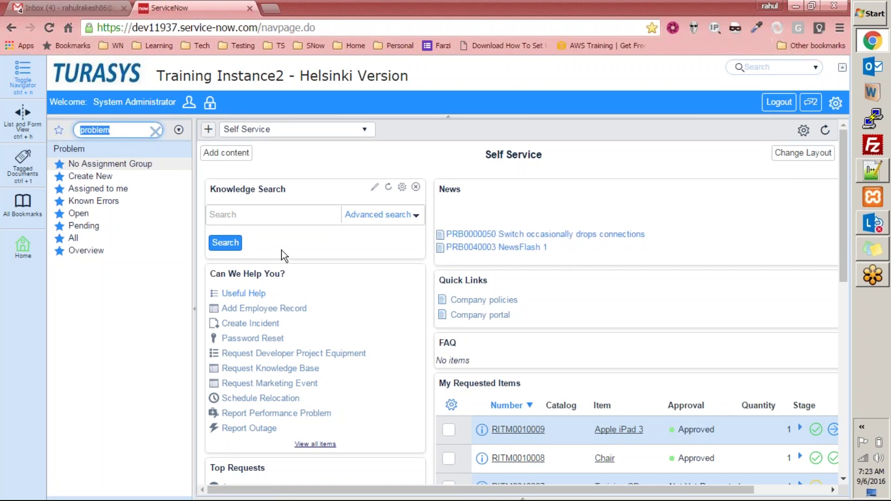
left_click(129, 293)
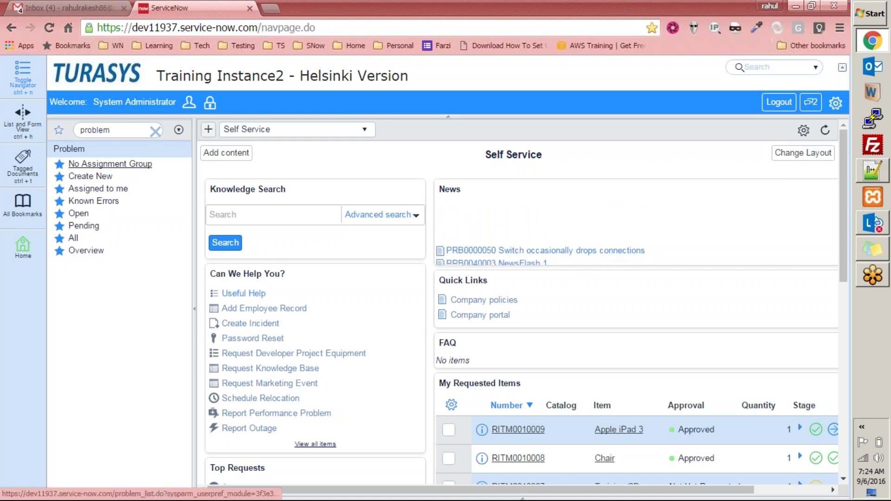
left_click(105, 178)
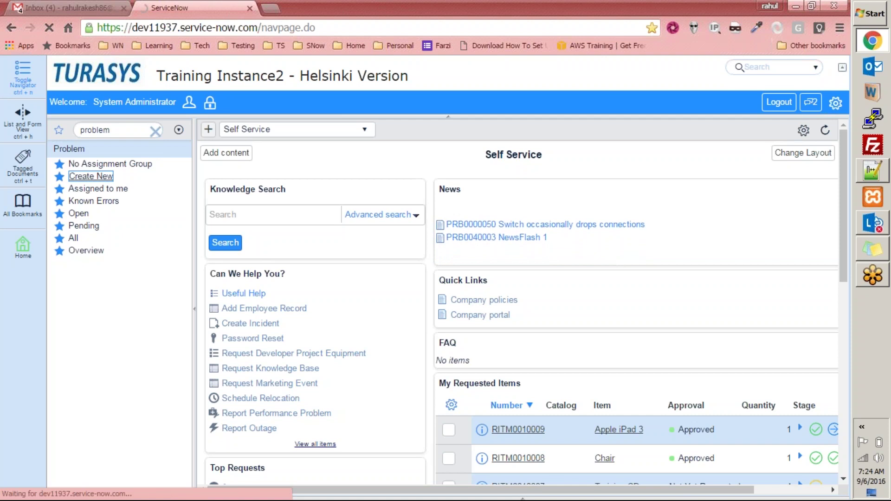
left_click(73, 238)
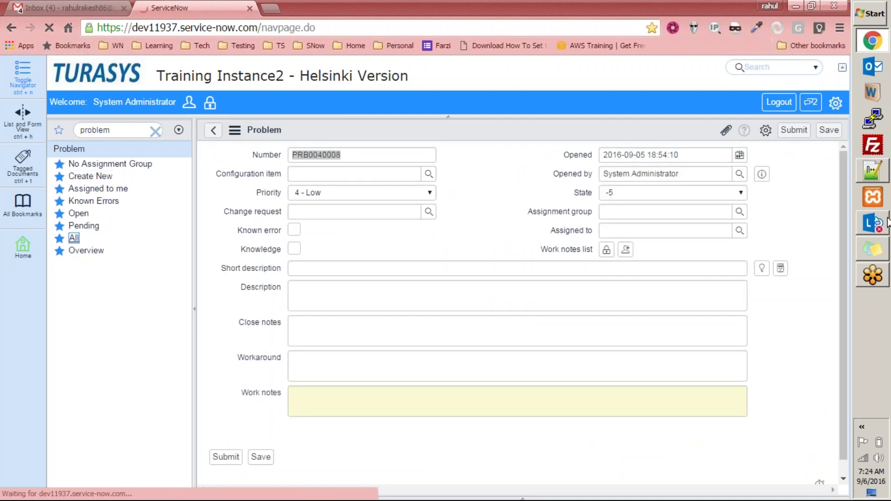
Switch to the blank Notepad++ document and start writing the word "problem" on its first line.
left_click(886, 171)
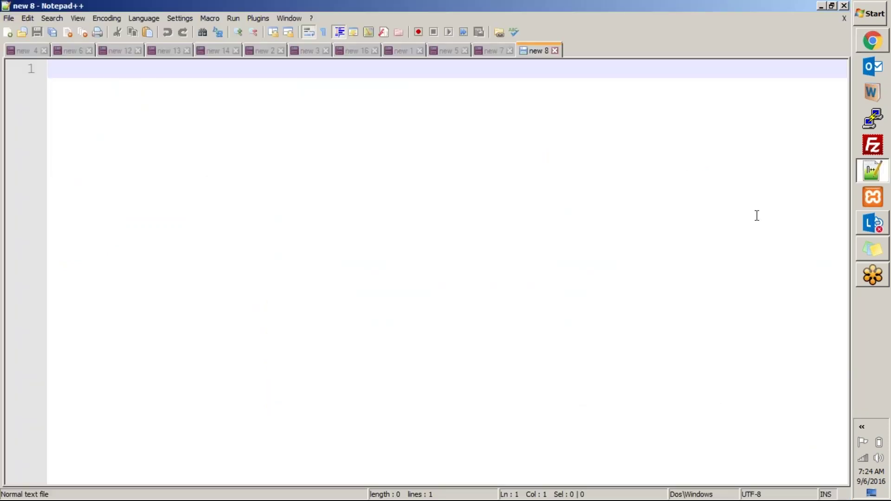
type("prble")
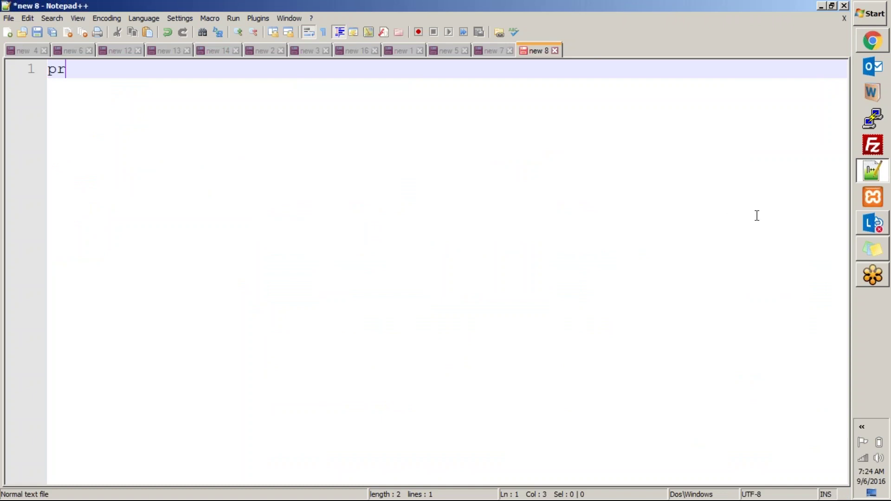
key("BackSpace")
key("BackSpace")
key("BackSpace")
type("p")
key("Home")
key("End")
key("BackSpace")
type("oble")
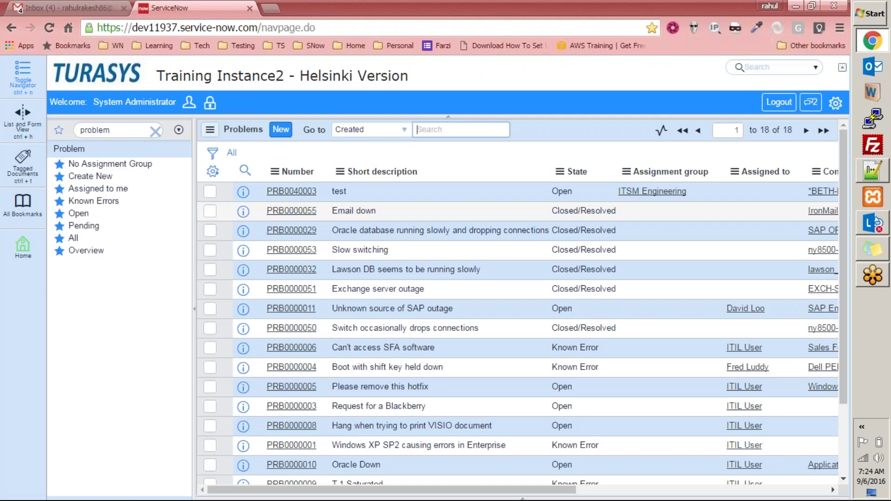
Switch to ServiceNow in Chrome, filter the navigator for "tables", and open Tables & Columns.
double_click(149, 131)
type("tables")
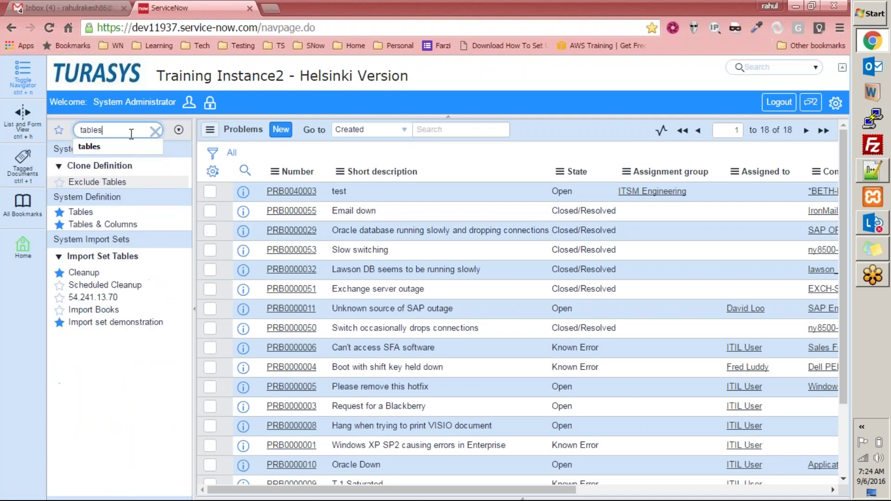
left_click(103, 224)
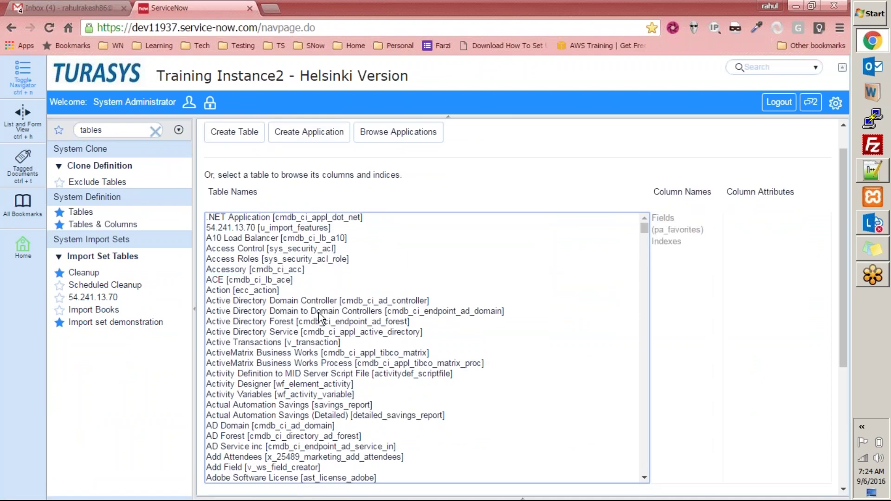
Find the Problem [problem] table among the table names and select it to view its columns.
type("pro")
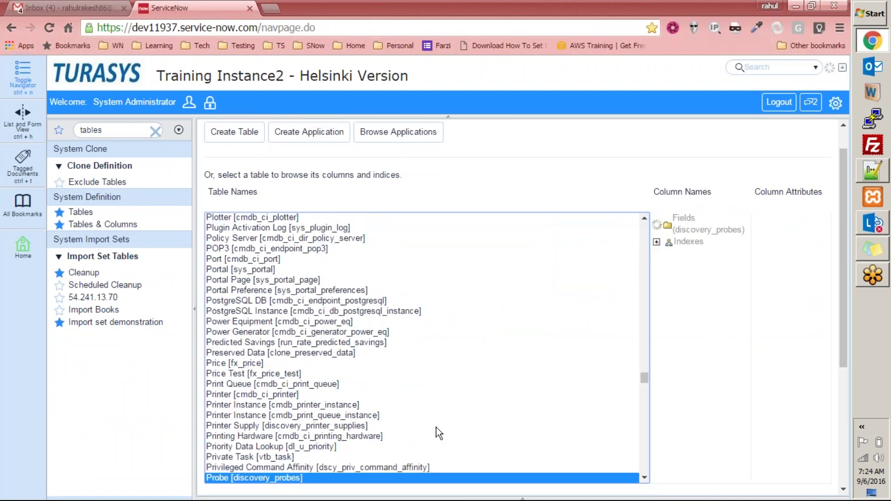
left_click(642, 480)
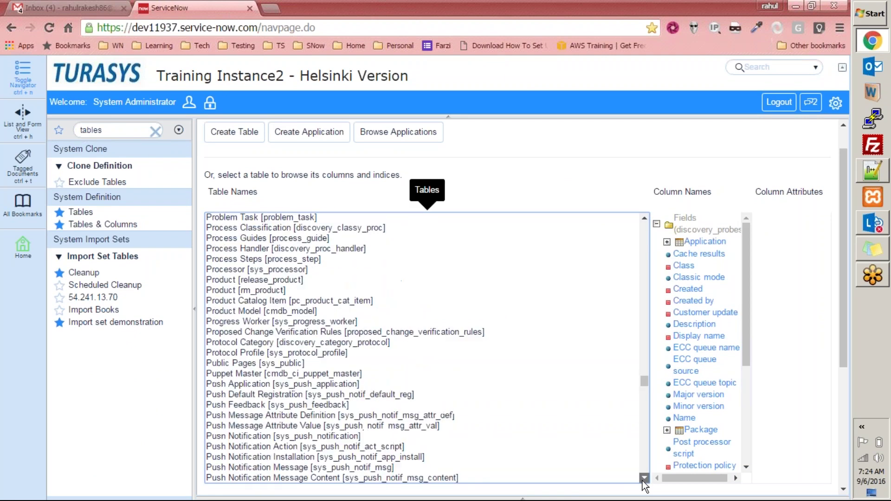
left_click(340, 243)
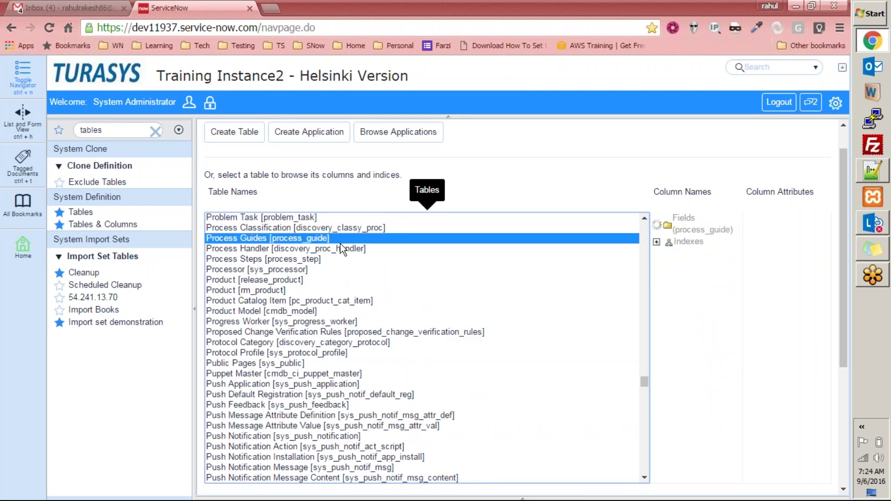
key("Up")
key("Up")
key("Up")
key("Up")
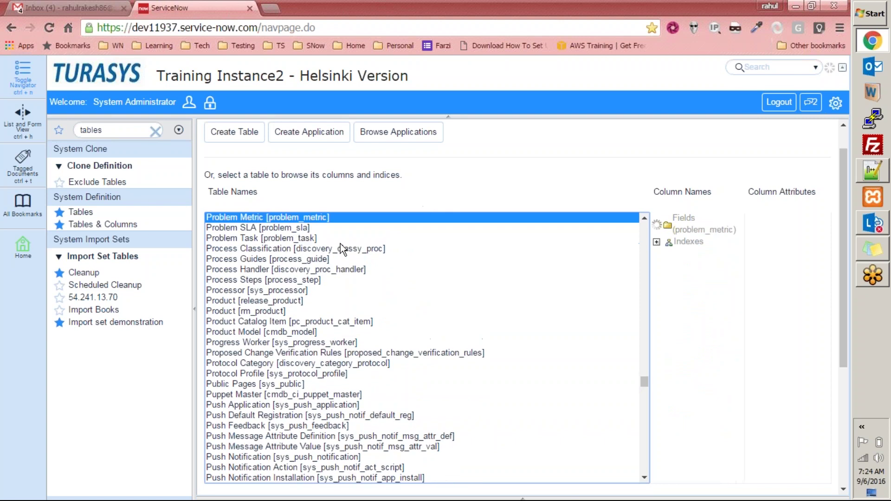
key("Up")
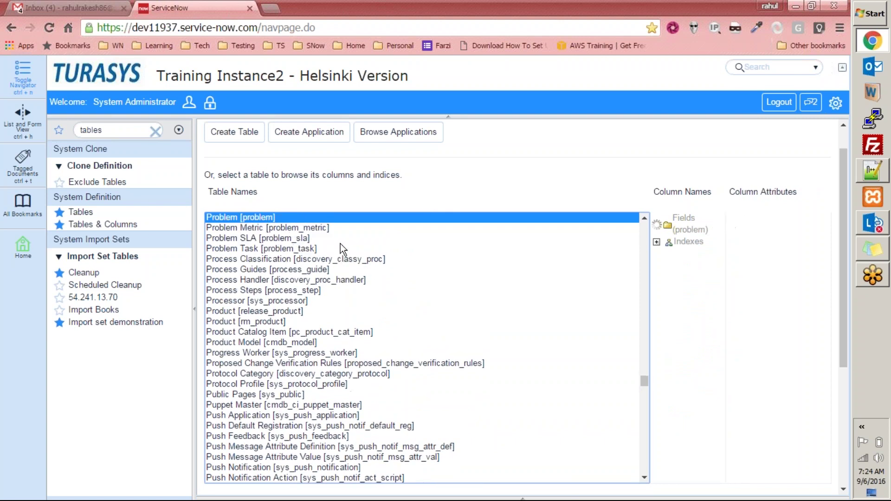
key("Up")
key("Up")
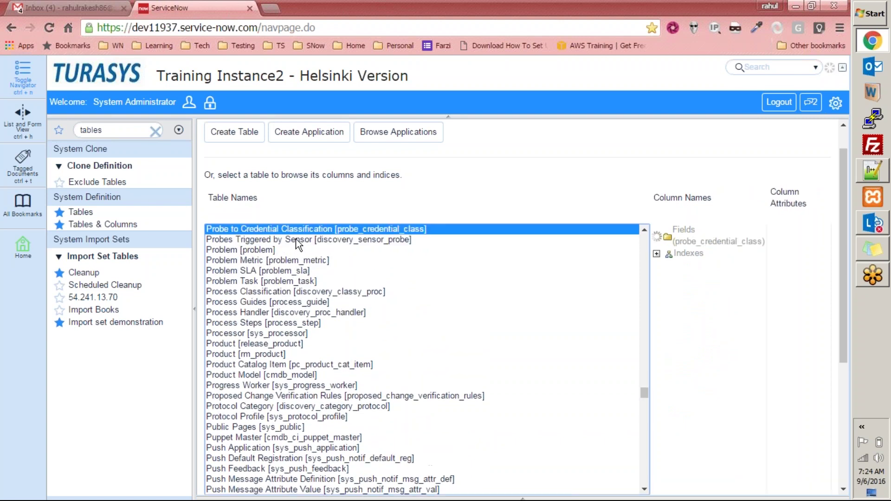
left_click(294, 247)
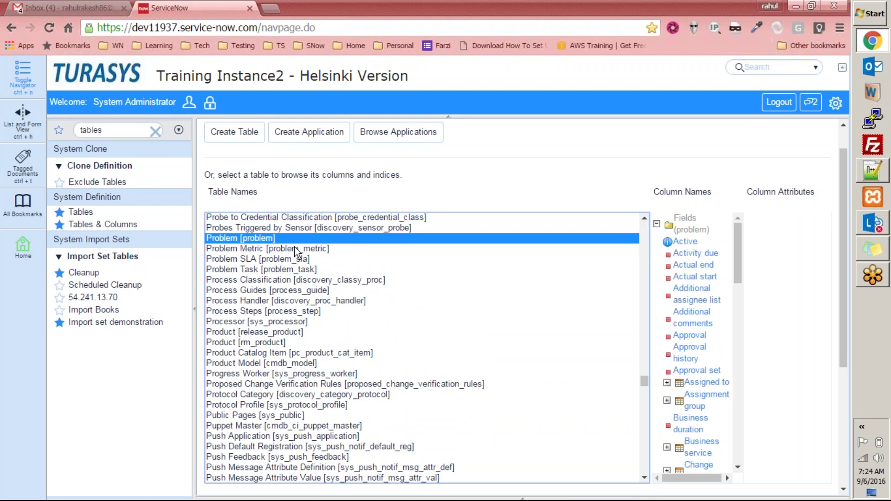
Browse the columns of the Problem Metric, Problem SLA and Problem Task tables one after another.
left_click(294, 247)
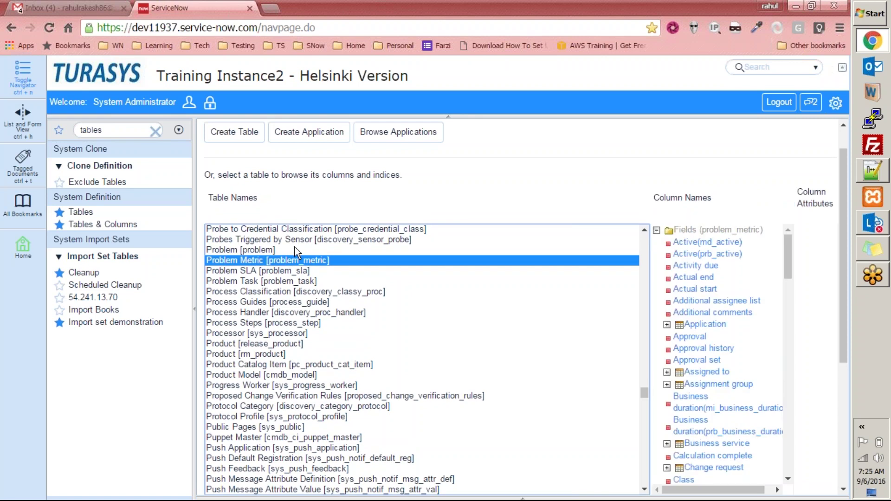
key("Down")
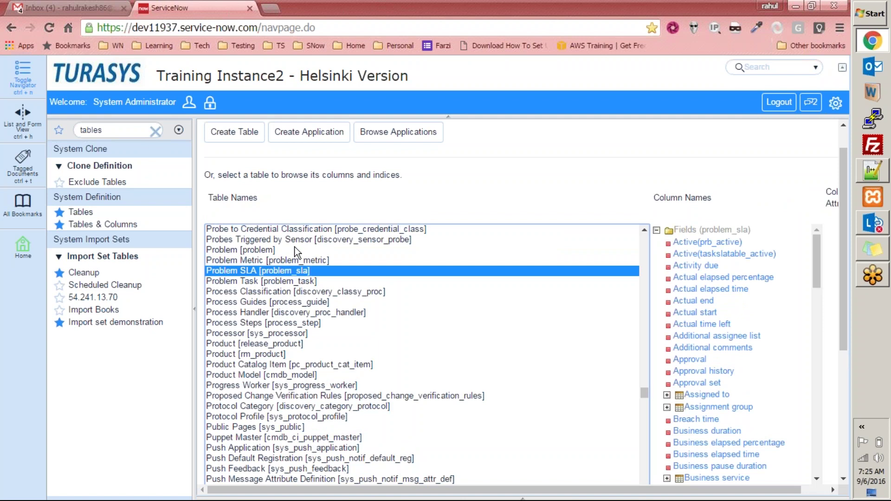
key("Down")
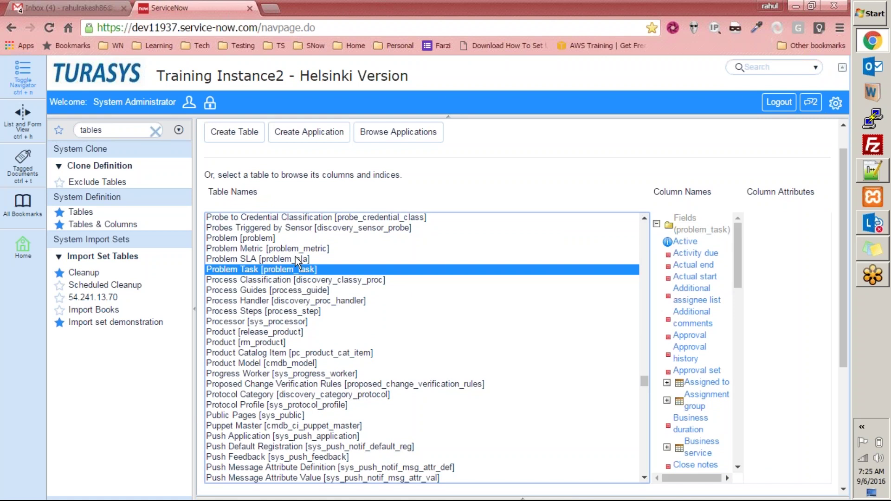
Open the Problem table's records directly from the navigator filter with problem.list.
left_click(128, 129)
type("p")
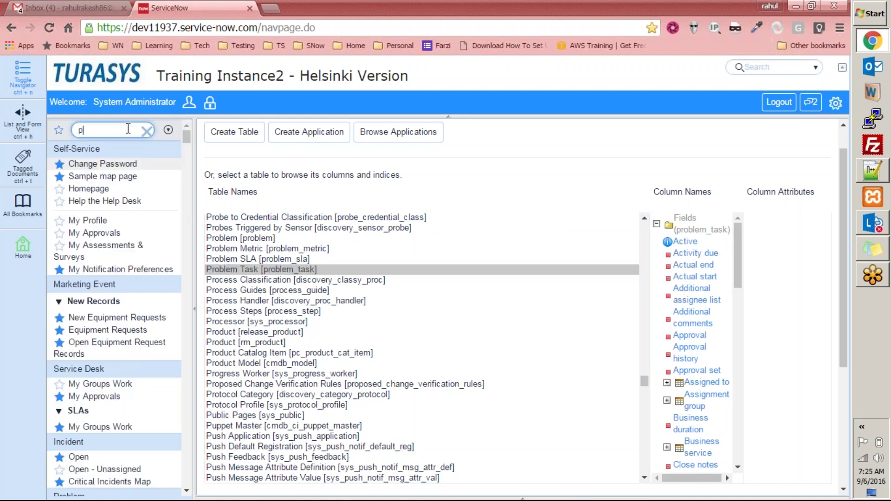
type("roble")
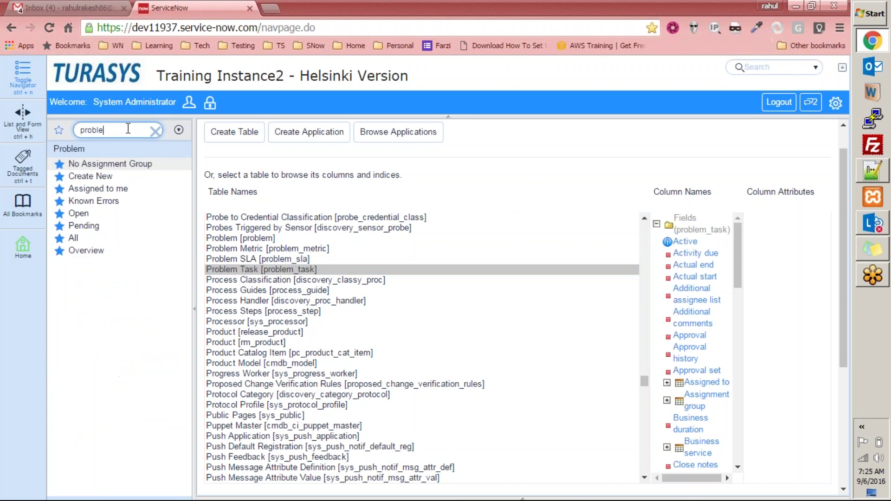
type("m.lis")
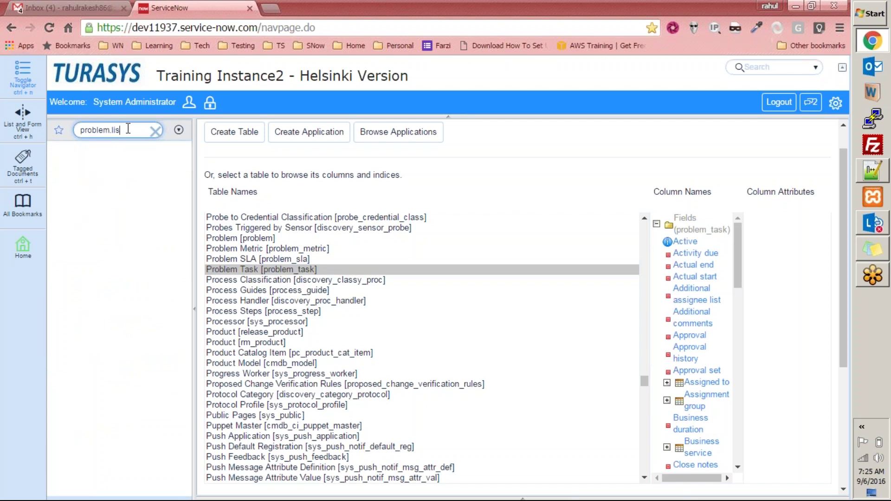
type("t")
key("Return")
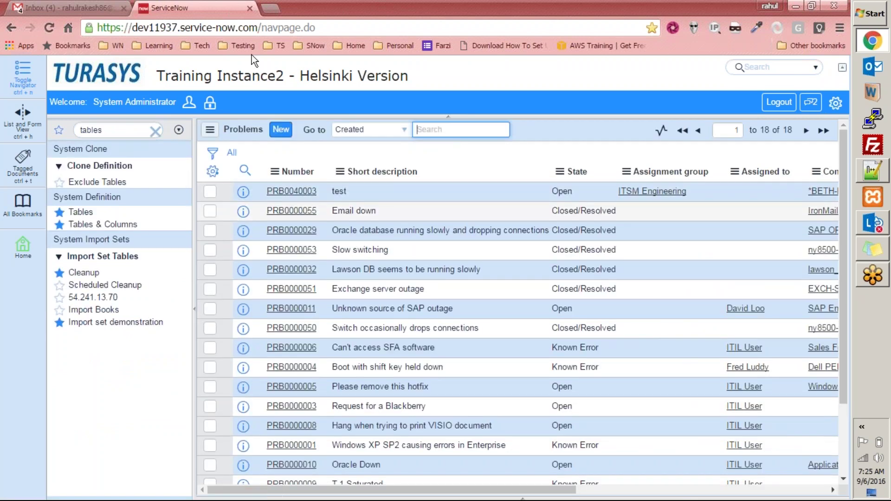
Examine the remaining columns of the Problems list, from assignment group through creation date.
left_click_drag(538, 490, 490, 441)
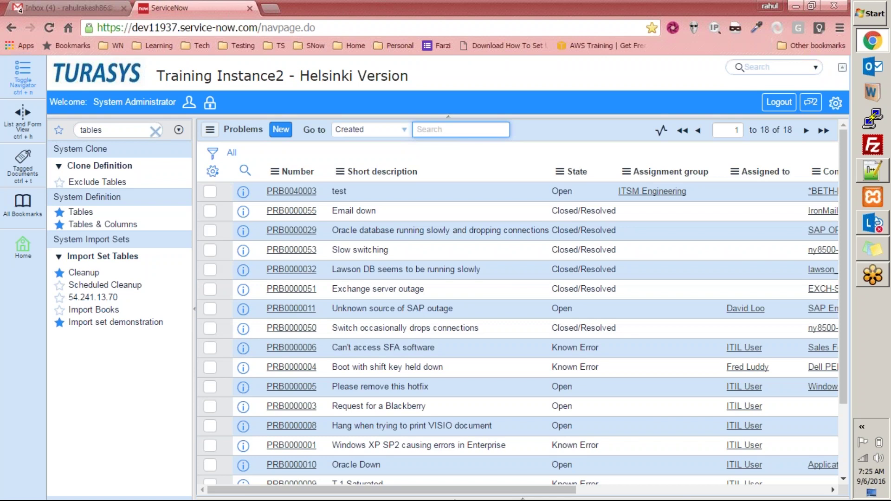
left_click_drag(445, 493, 540, 498)
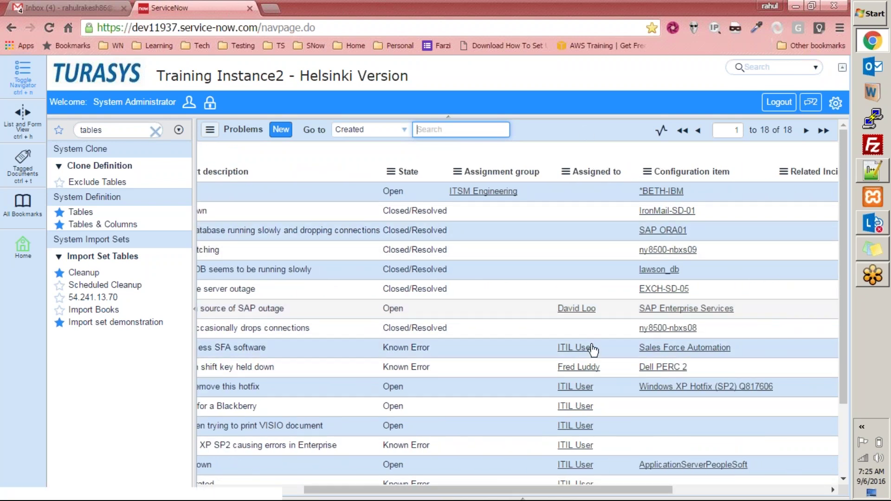
left_click_drag(555, 491, 626, 499)
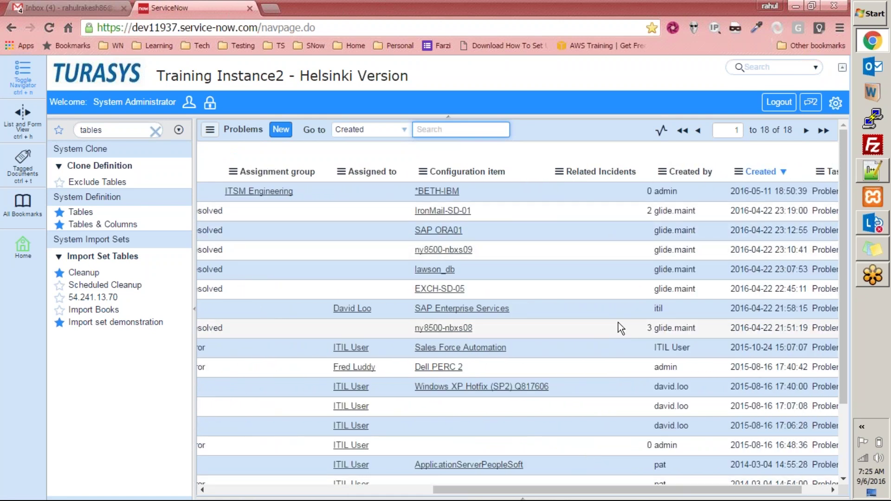
left_click_drag(588, 495, 287, 310)
Try to open the problem metric records from the navigator filter with problem_metrics.list.
double_click(120, 132)
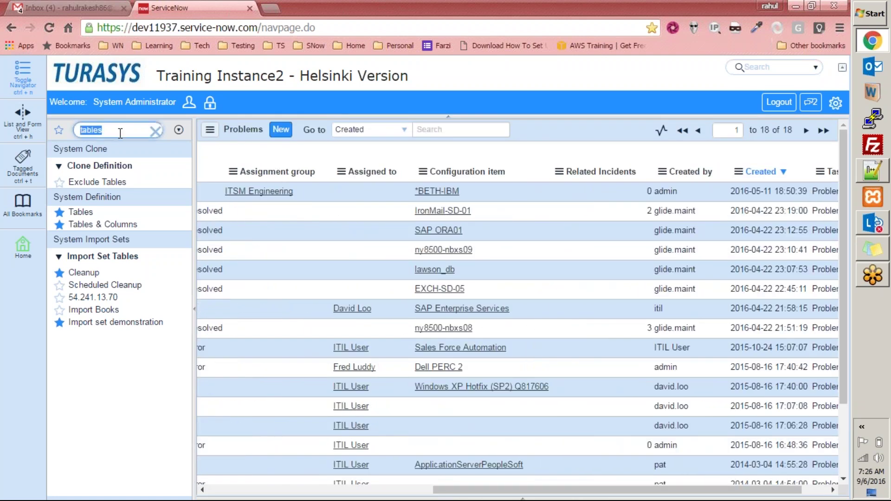
type("problem")
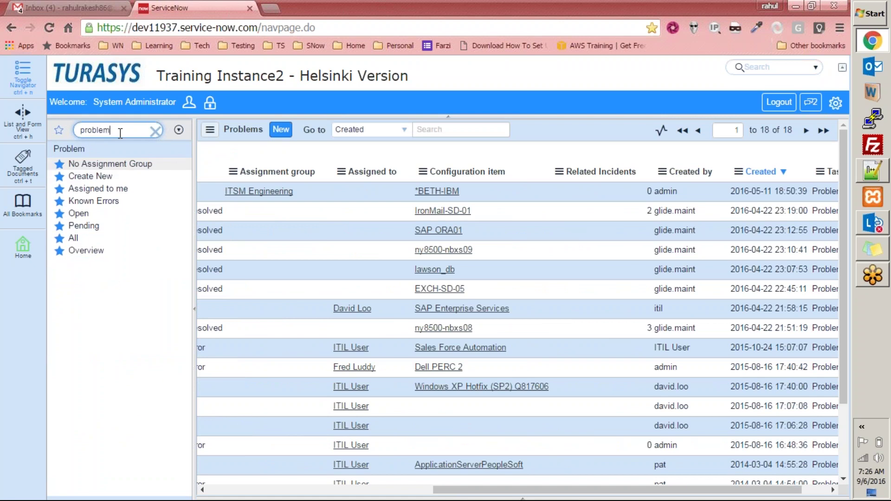
type("_metrics")
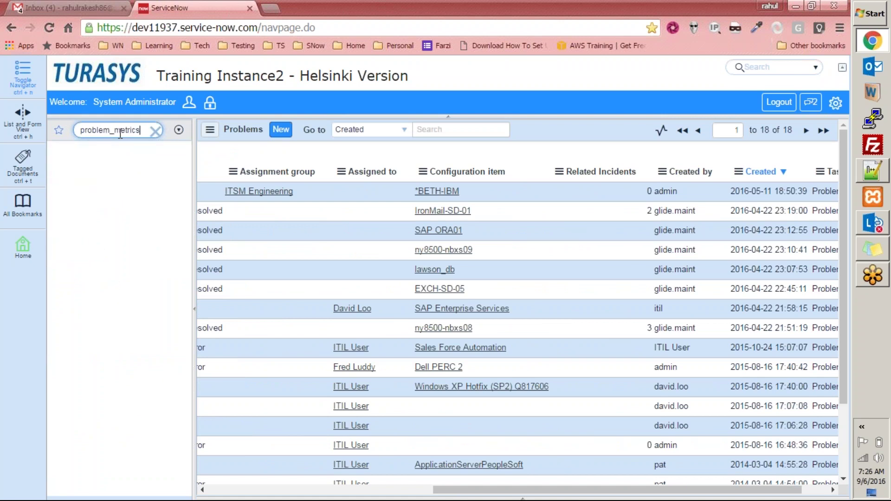
type(".list")
key("Return")
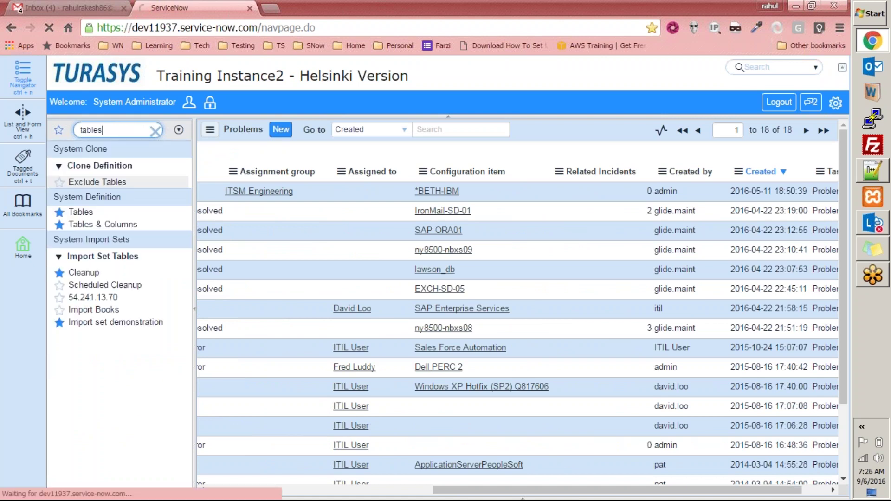
Open the Problem Metrics list from the navigator filter with problem_metric.list.
double_click(112, 130)
type("prob")
type("_metric")
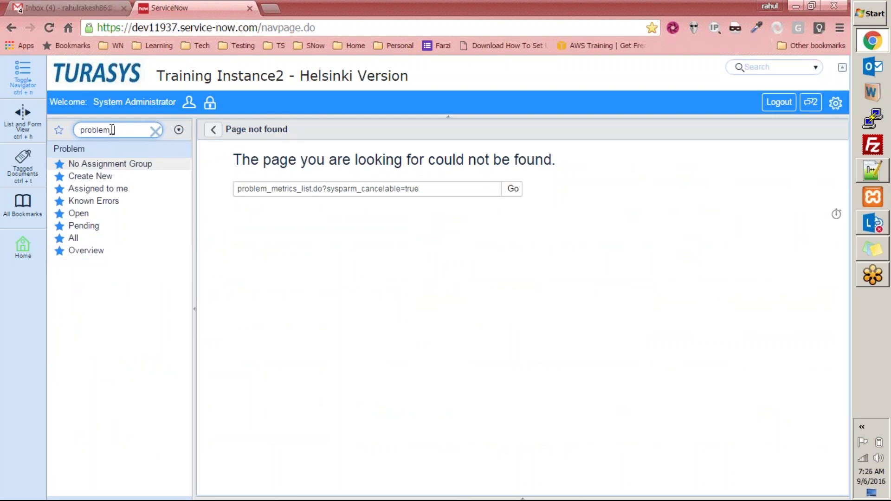
type(".list")
key("Return")
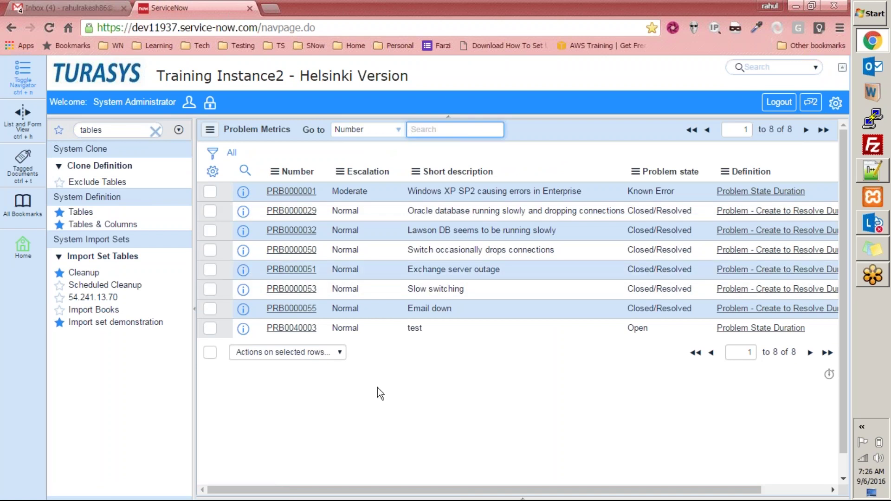
View problem PRB0000001 from the Problem Metrics list, return to the list, and examine its remaining columns.
left_click(294, 190)
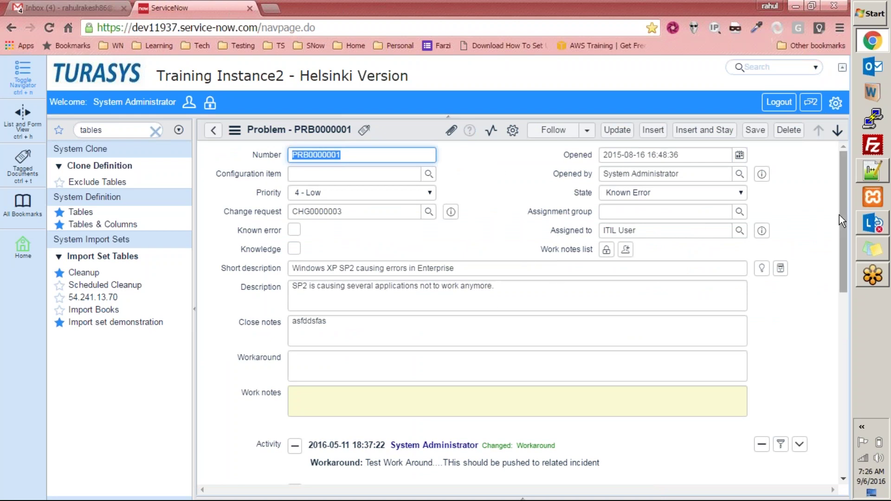
mouse_move(839, 216)
left_mouse_down()
mouse_move(839, 238)
mouse_move(839, 216)
left_mouse_up()
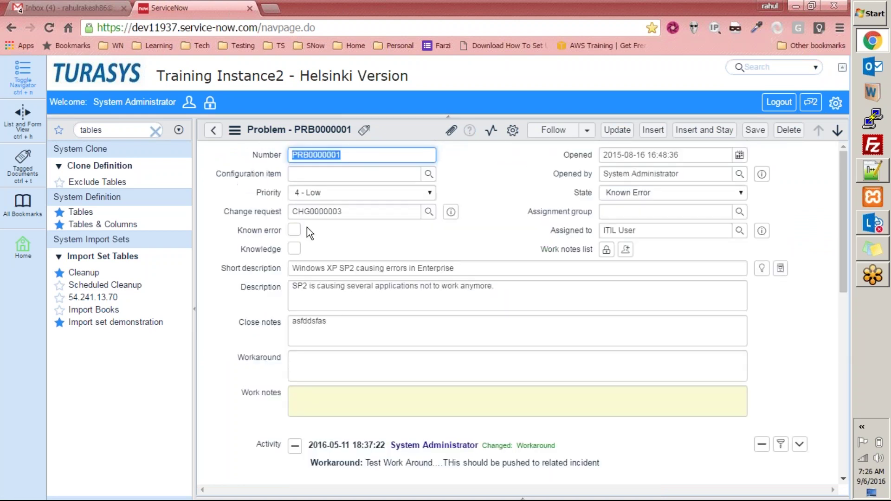
left_click(213, 131)
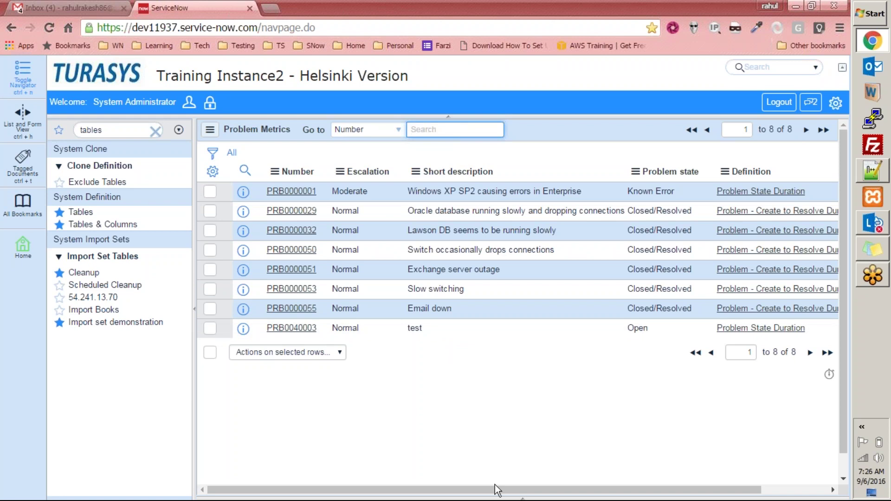
left_click_drag(496, 491, 591, 481)
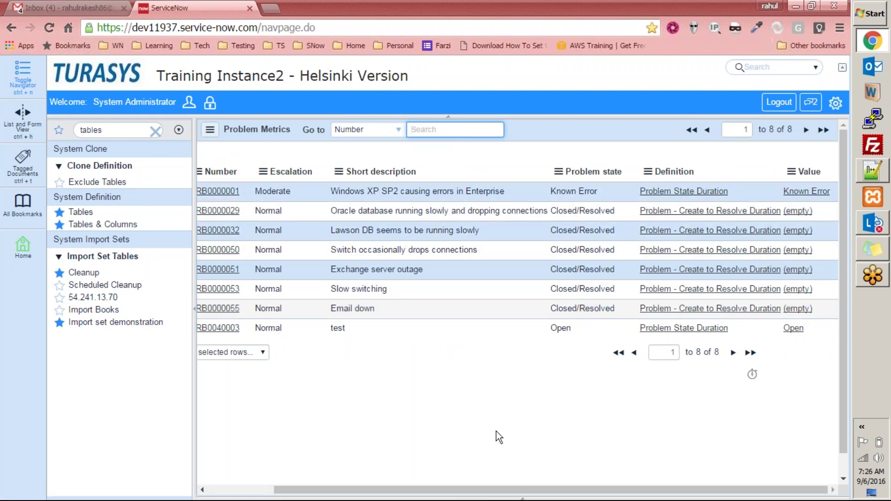
left_click_drag(453, 490, 302, 404)
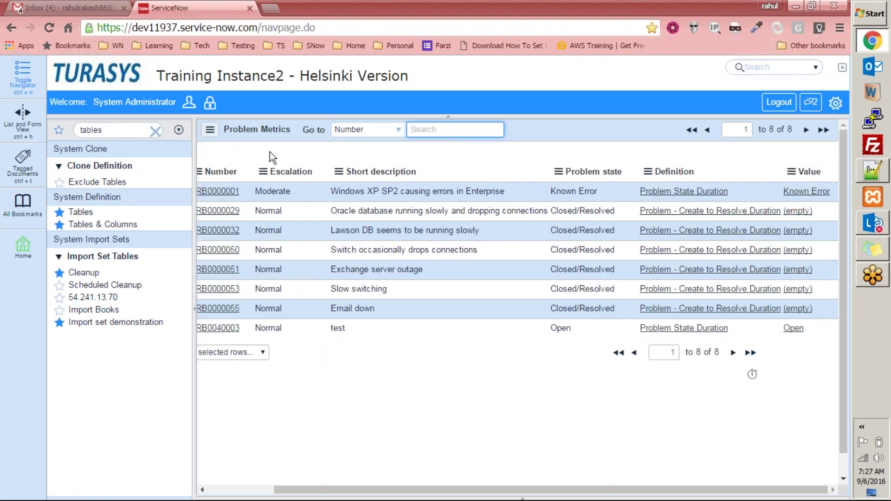
Open the Problem SLAs list from the navigator filter with problem_sla.list.
left_click(114, 126)
type("problem")
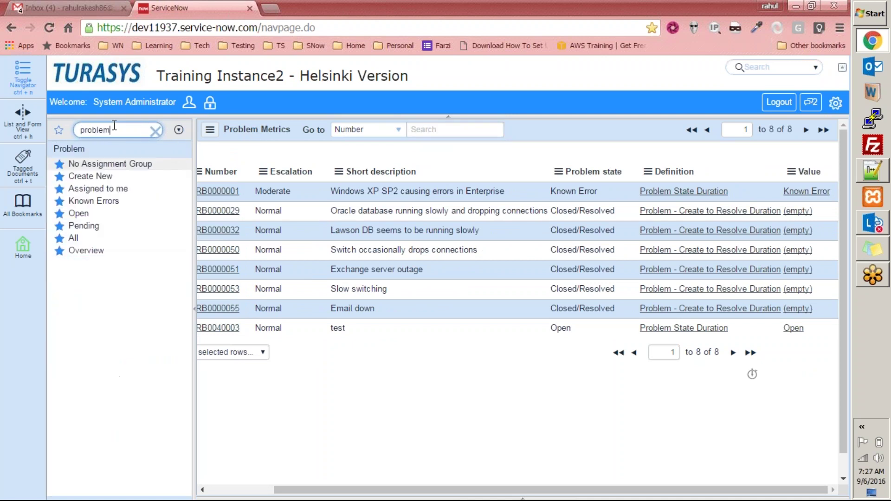
type("_sla.l")
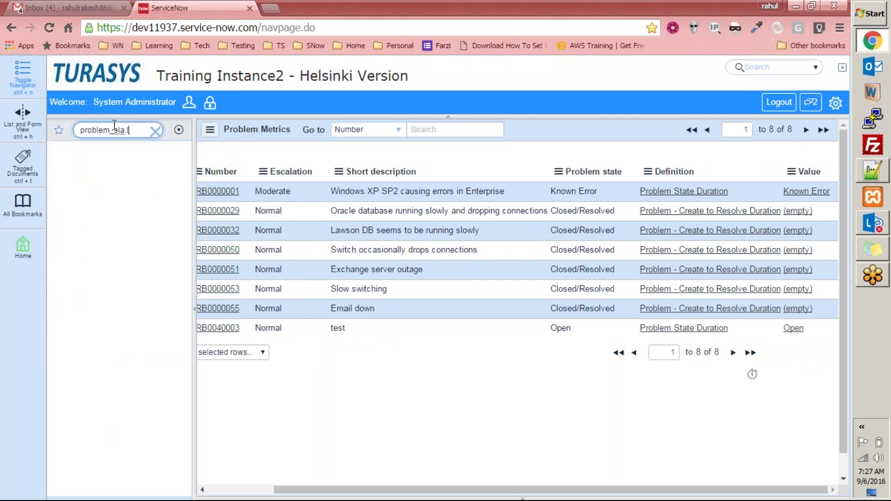
type("ist")
key("Return")
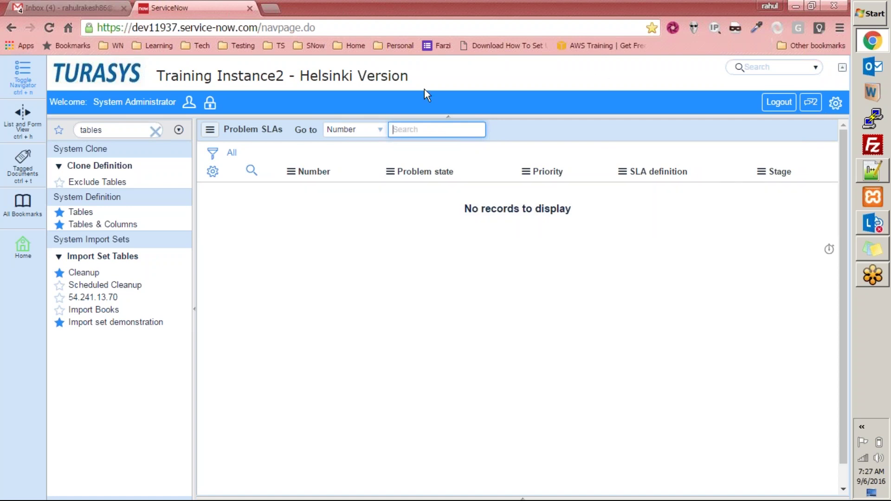
Open the Problem Tasks list from the navigator filter with problem_task.list.
left_click(129, 130)
type("][")
key("BackSpace")
key("BackSpace")
type("probel")
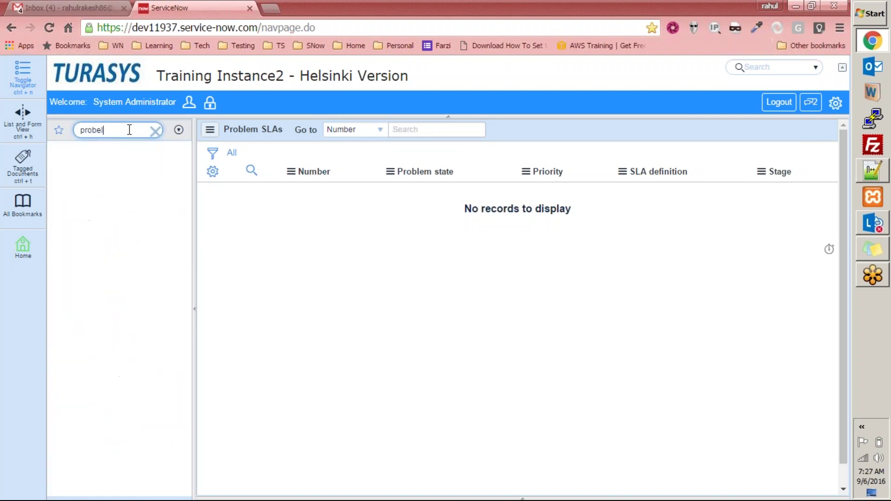
key("BackSpace")
type("em")
key("BackSpace")
key("BackSpace")
type("lem_task.list")
key("Return")
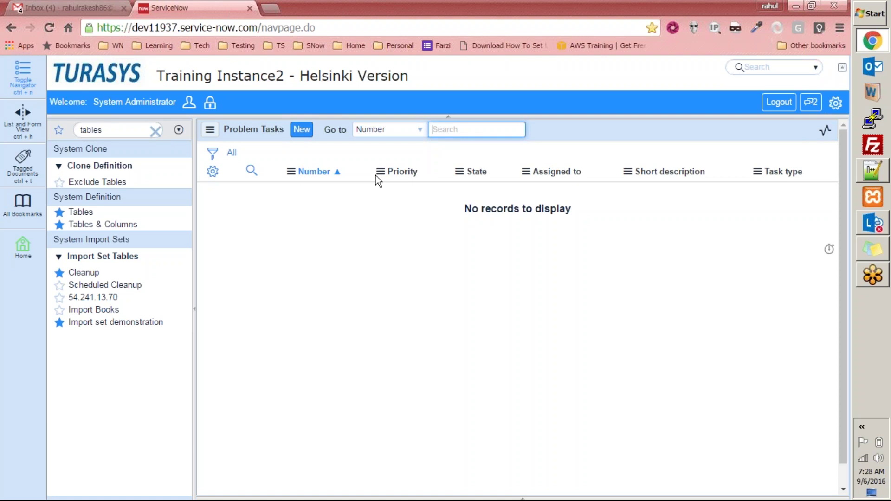
Filter the navigator for problem, list all problems, and open record PRB0040003.
left_click(128, 129)
type("problem")
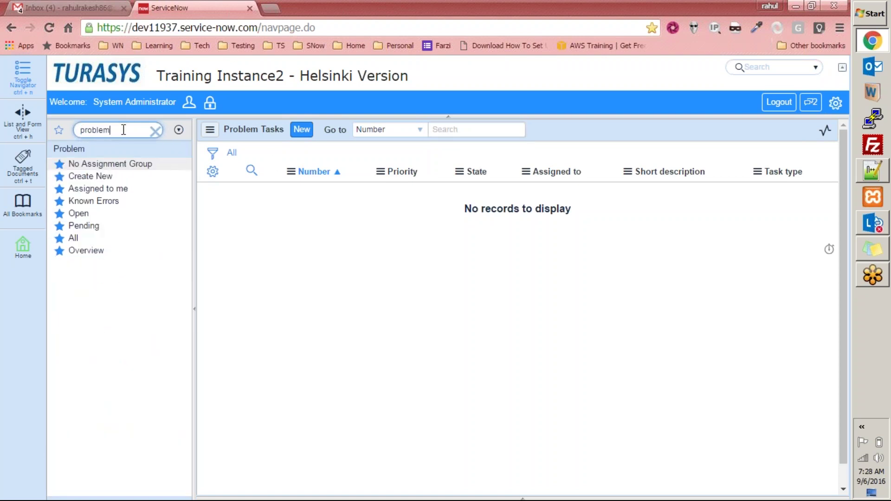
left_click(74, 238)
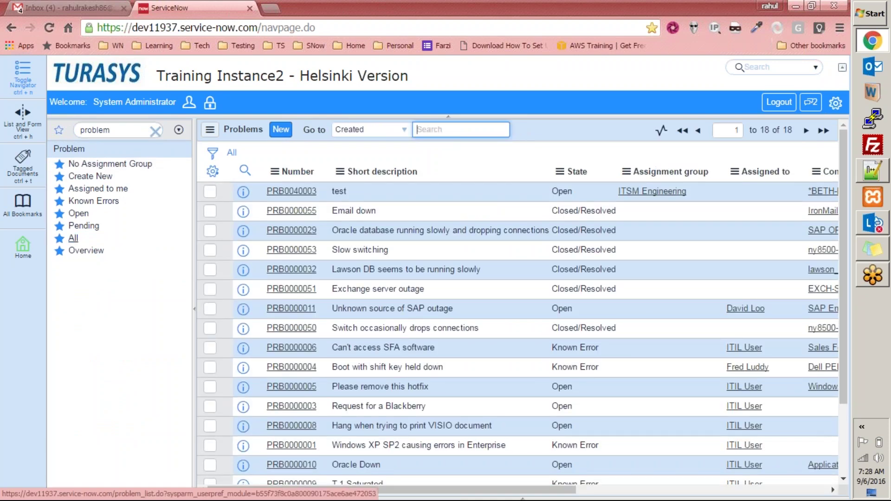
left_click(282, 193)
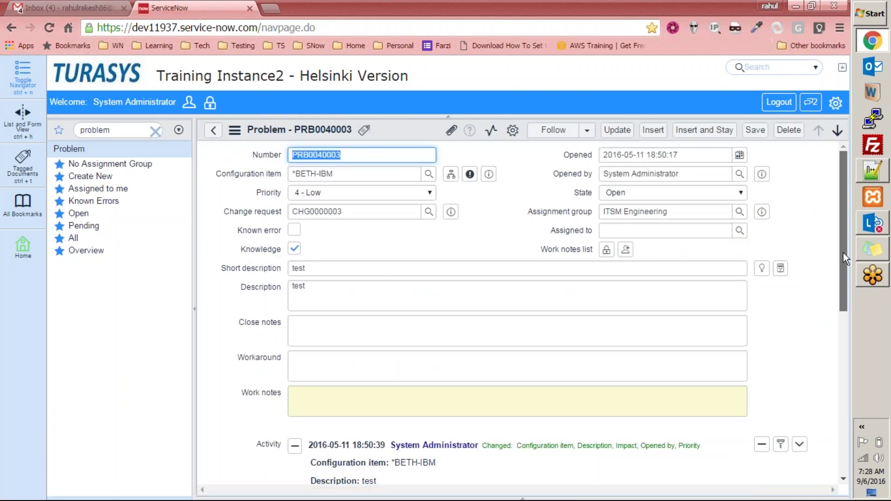
Examine the problem form's number, change request, notes and activity fields, along with its Incidents and Problem Tasks related lists.
mouse_move(842, 249)
left_mouse_down()
mouse_move(851, 342)
mouse_move(850, 243)
left_mouse_up()
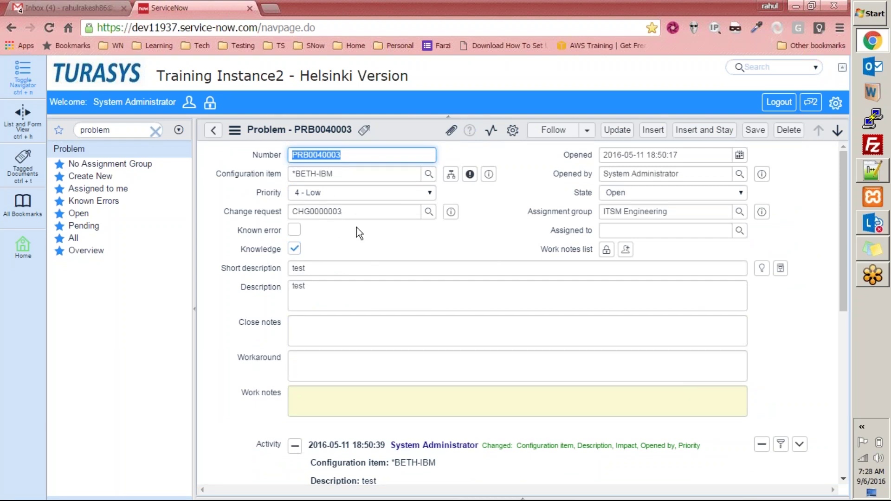
left_click_drag(359, 209, 289, 173)
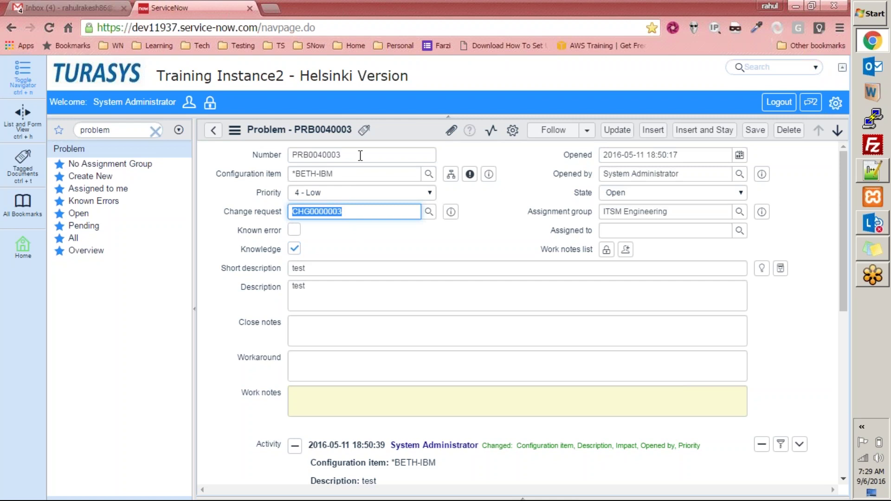
left_click_drag(360, 155, 298, 139)
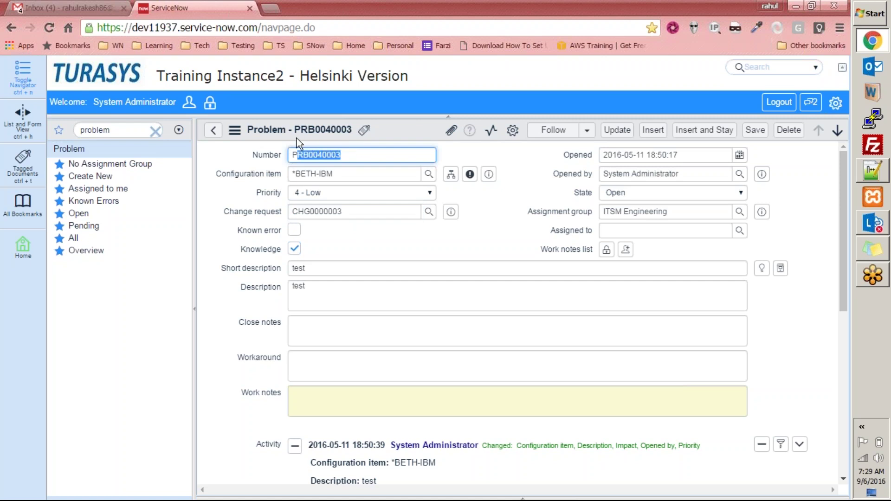
left_click(353, 210)
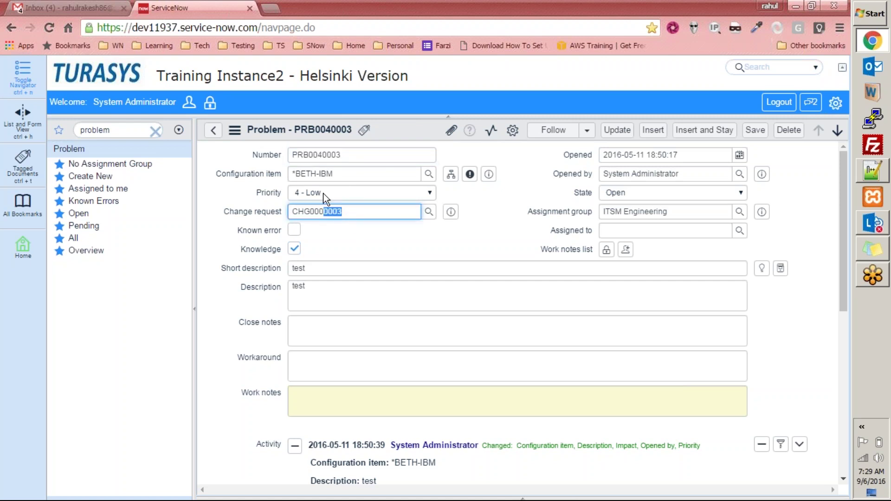
left_click_drag(322, 194, 295, 185)
left_click_drag(845, 188, 841, 233)
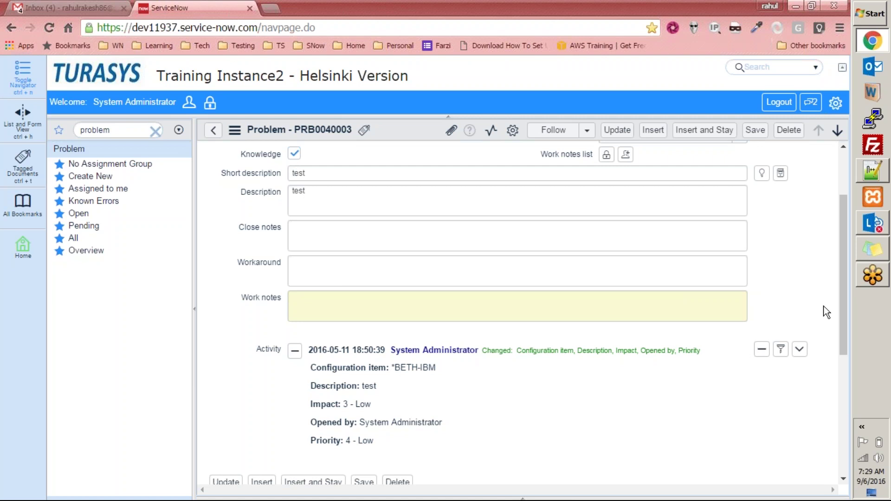
left_click_drag(844, 300, 845, 300)
left_click_drag(842, 348, 844, 413)
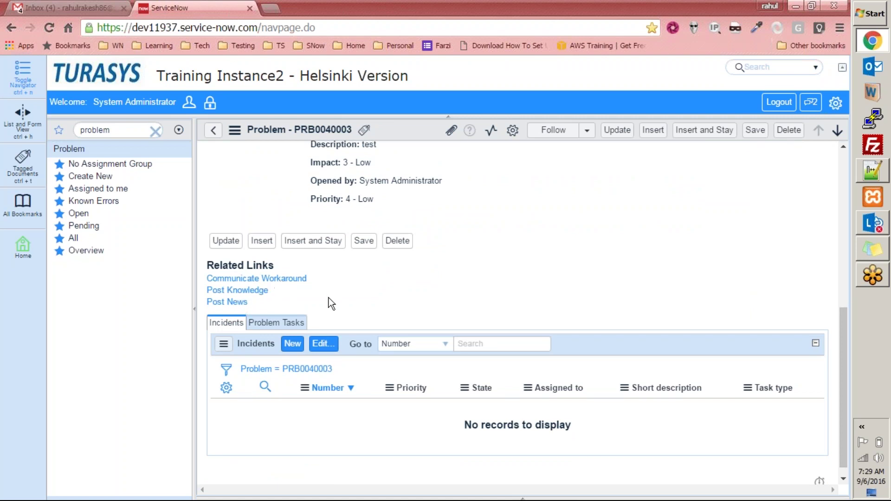
left_click(280, 327)
left_click(230, 326)
Add incidents INC0000001 and INC0000002 to the problem's related incidents and save the selection.
left_click(332, 349)
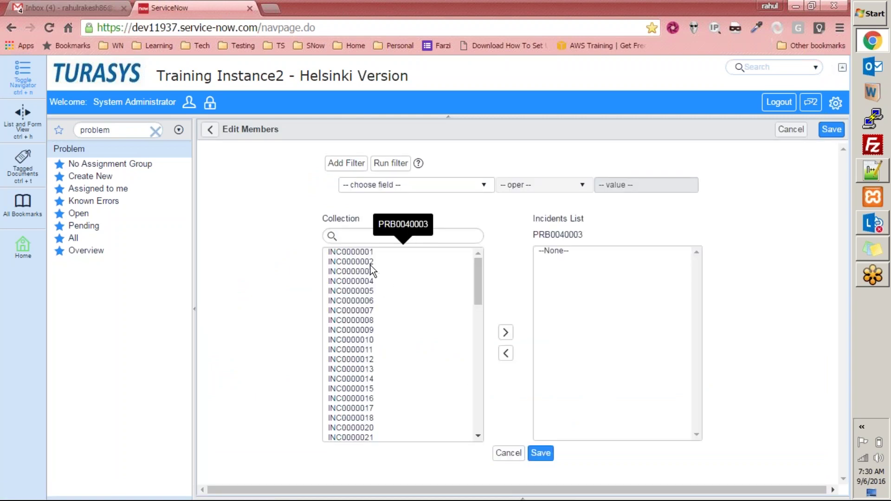
left_click(366, 251)
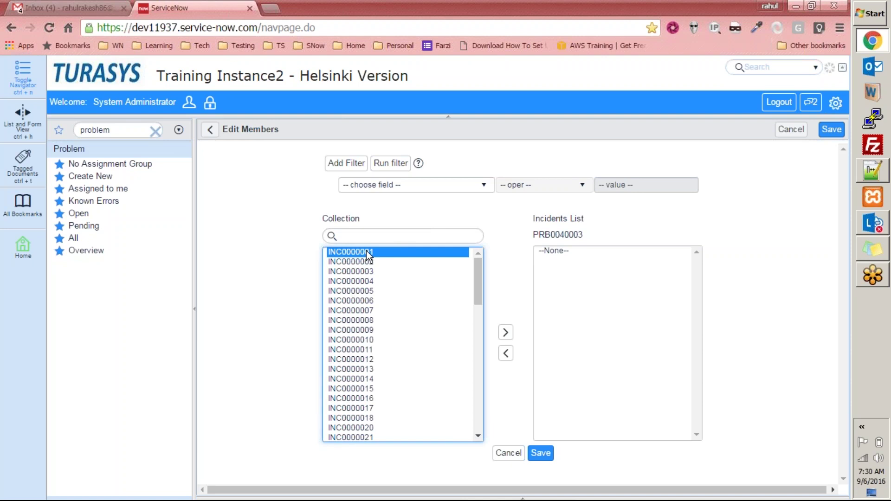
key("shift+Down")
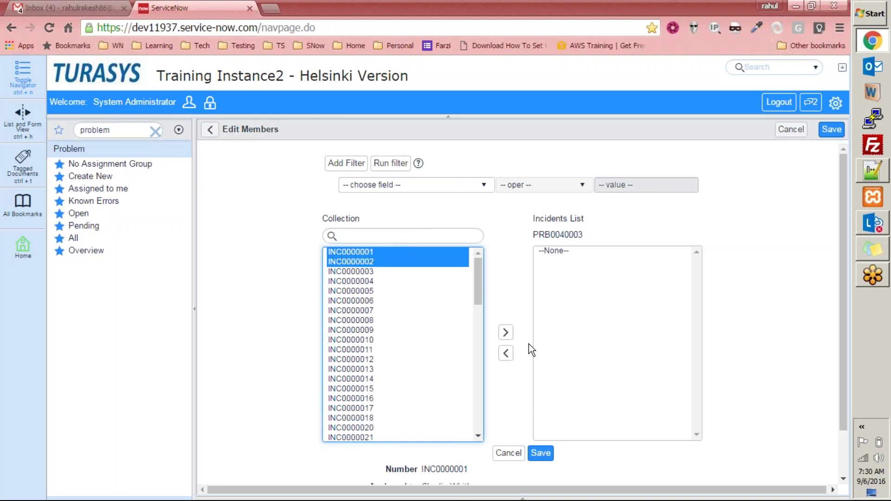
left_click(506, 333)
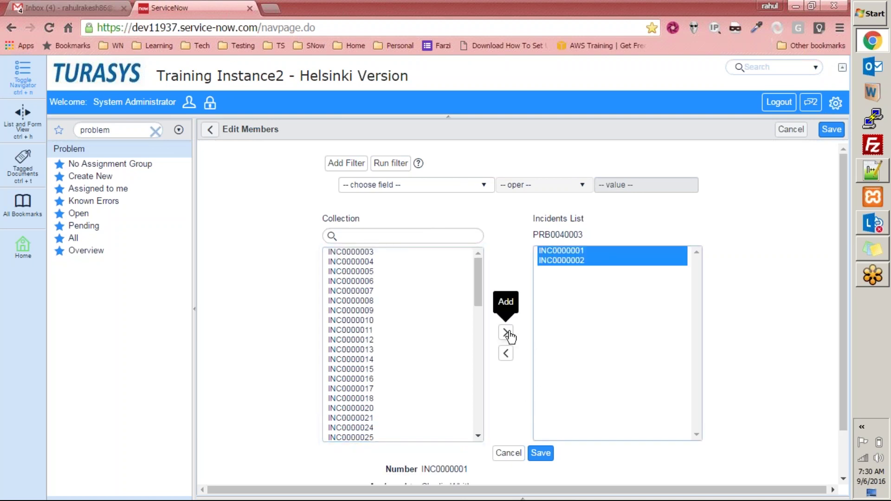
left_click(547, 456)
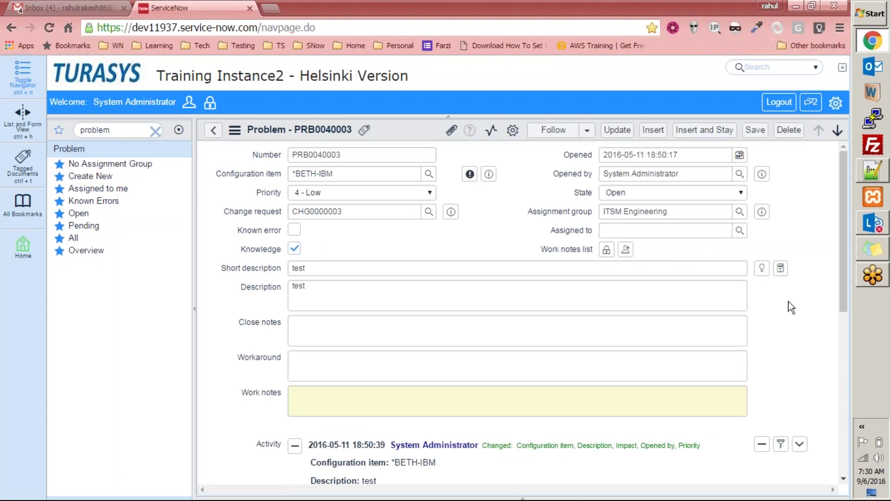
Review the problem's linked incidents, view the member editor for its problem tasks, and return to the problem form.
left_click_drag(841, 271, 832, 433)
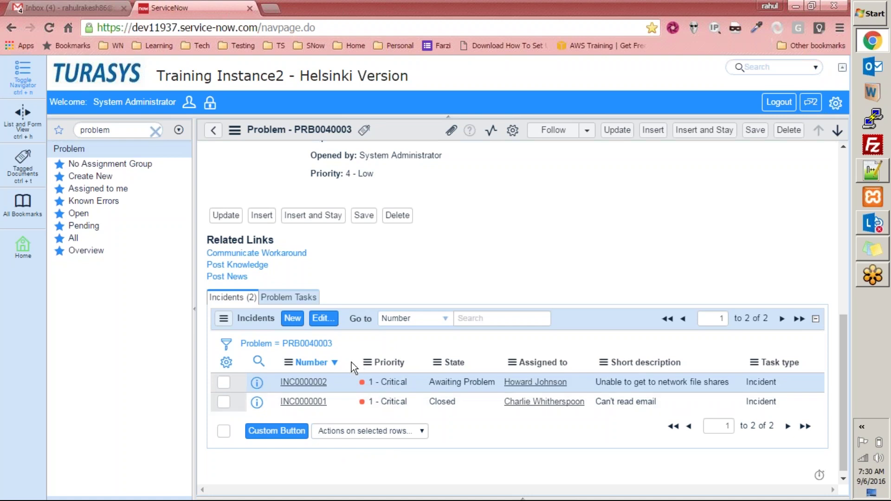
left_click(299, 298)
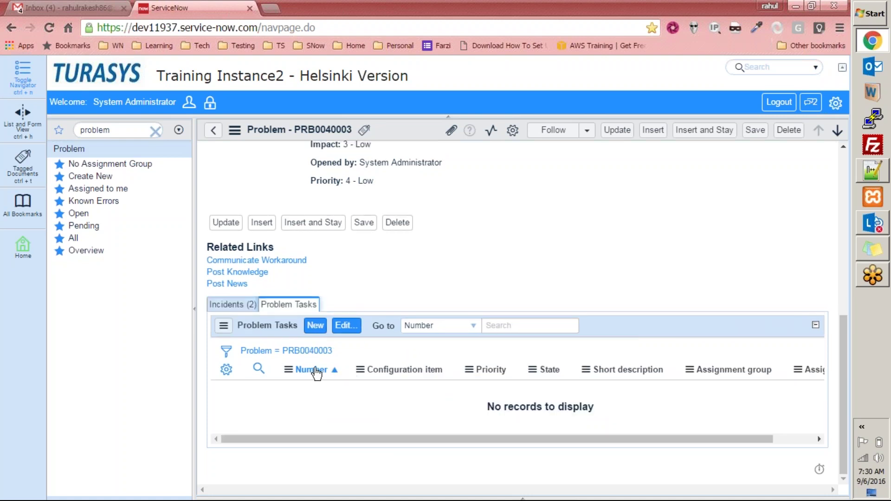
left_click(345, 328)
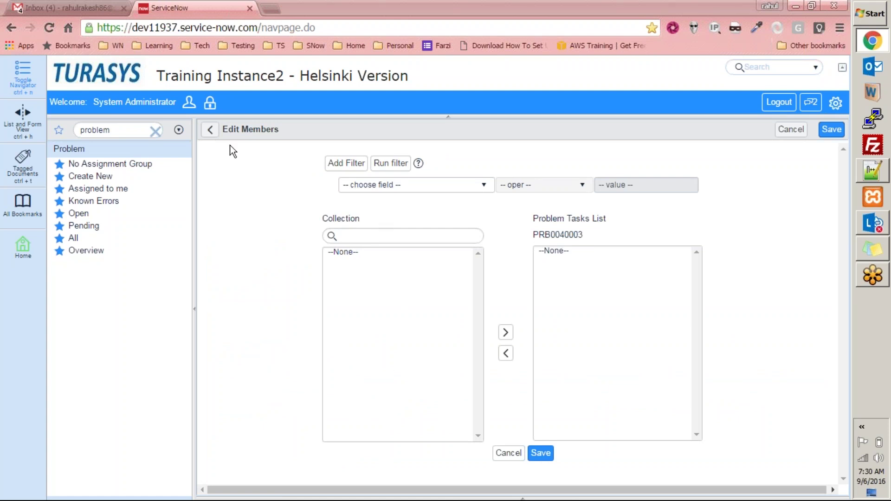
left_click(210, 129)
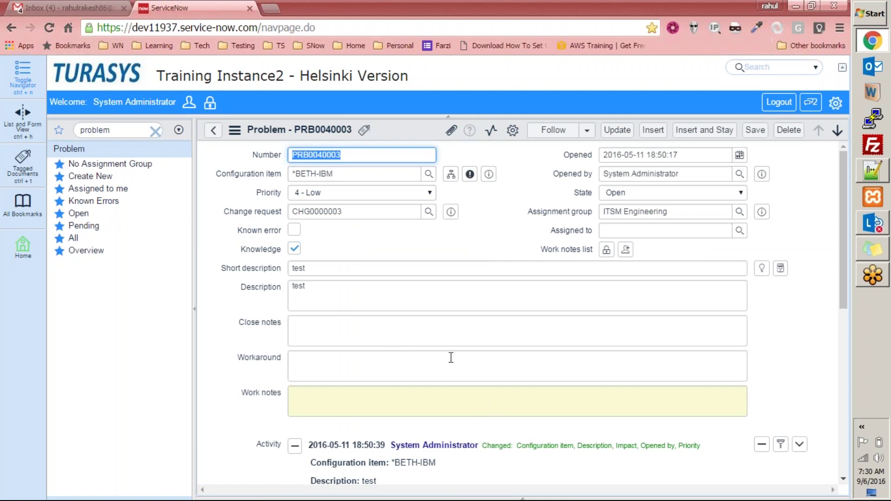
Look over the problem form and check which users can be chosen for the Assigned to field.
left_click_drag(844, 283, 787, 182)
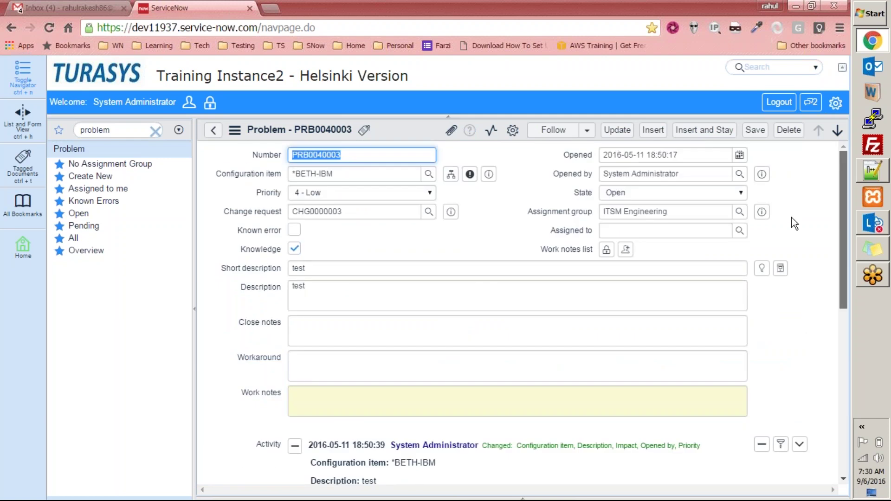
scroll(791, 218, "down", 5)
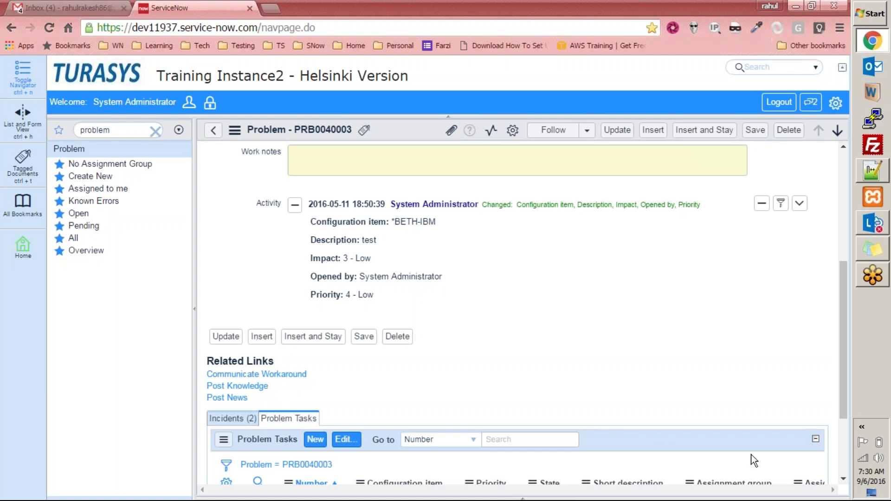
left_click_drag(845, 372, 819, 232)
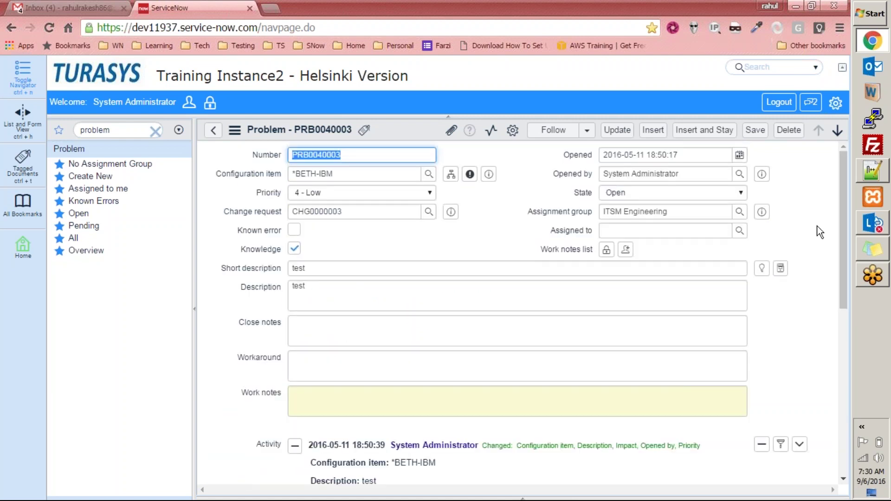
left_click(740, 230)
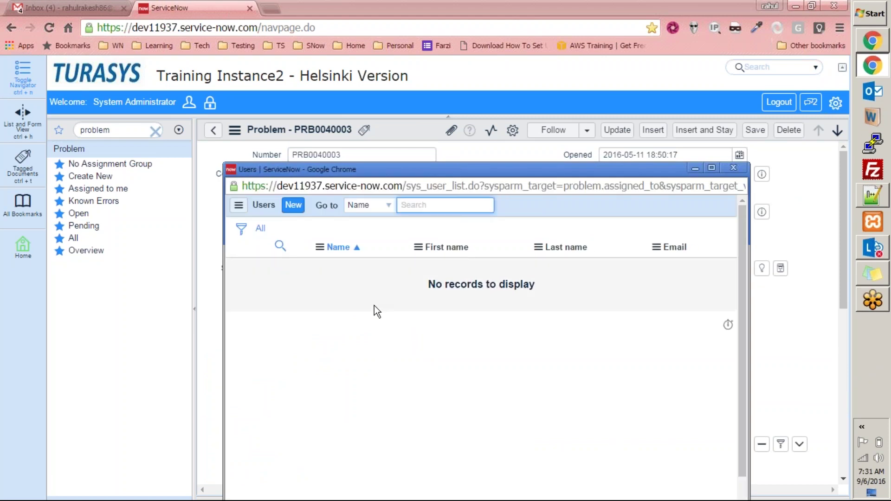
left_click(734, 167)
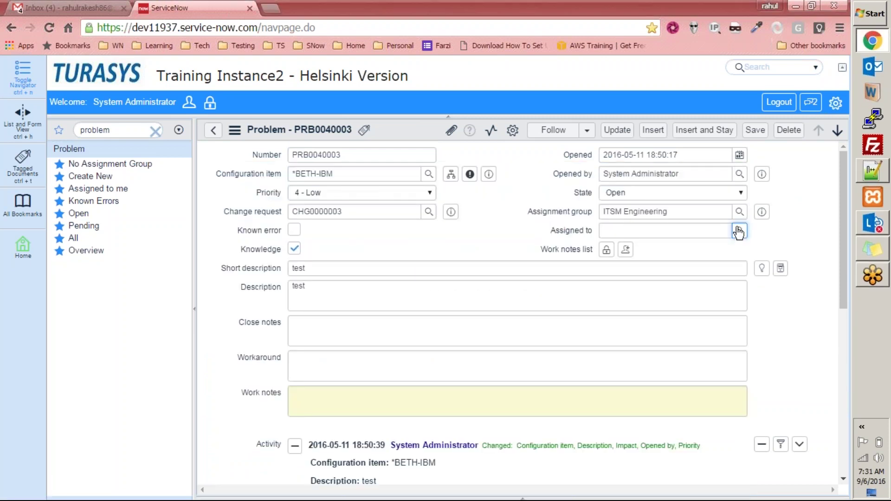
Set the problem's assignment group to Hardware, assign it to the first user in the filtered list, and save the record.
left_click(739, 211)
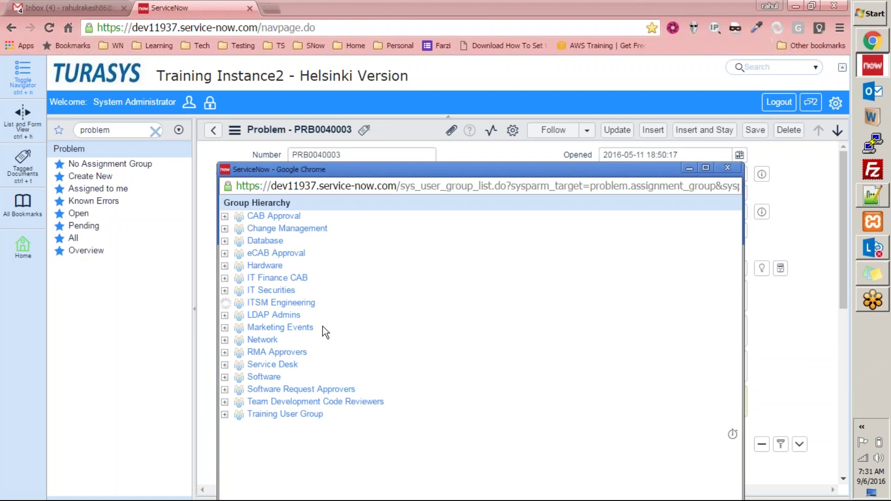
left_click(272, 265)
left_click(741, 231)
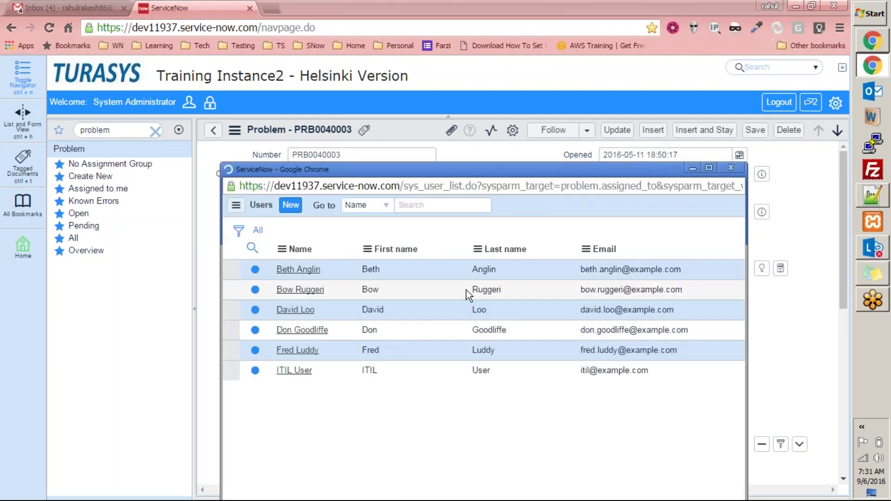
left_click(304, 268)
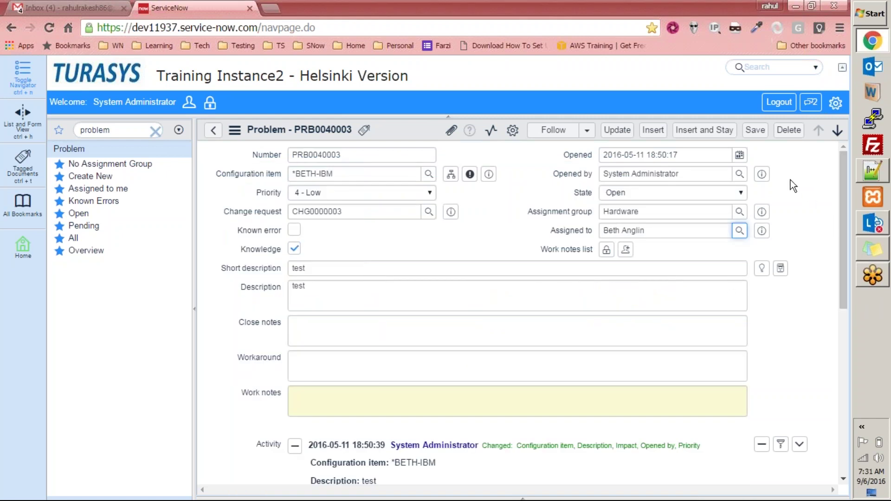
left_click(755, 133)
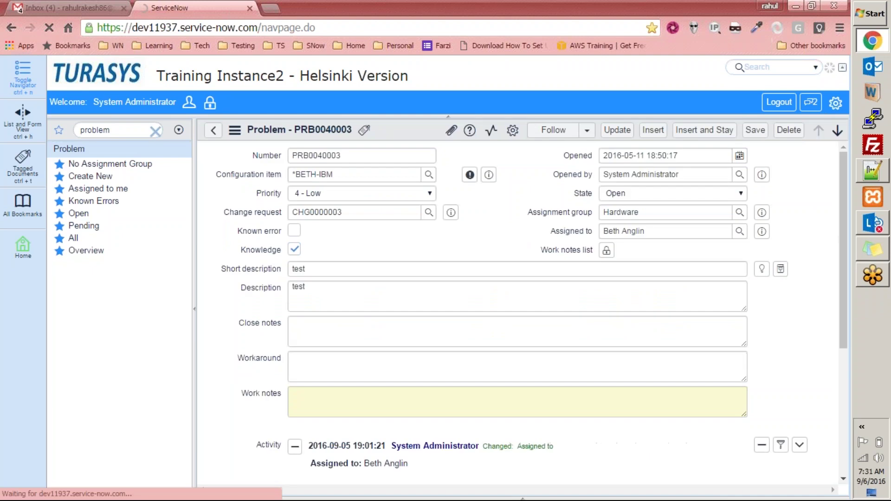
left_click_drag(844, 198, 836, 350)
scroll(801, 227, "up", 8)
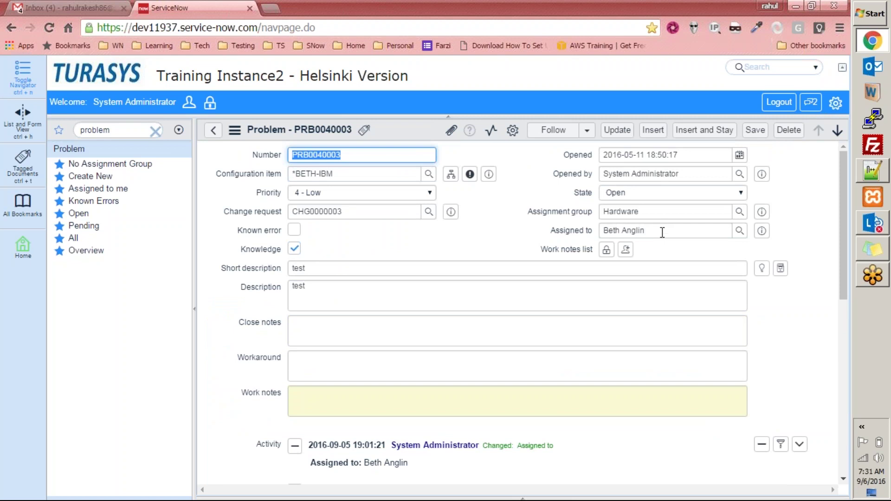
Set the problem's state to Closed/Resolved and communicate its workaround.
left_click(670, 192)
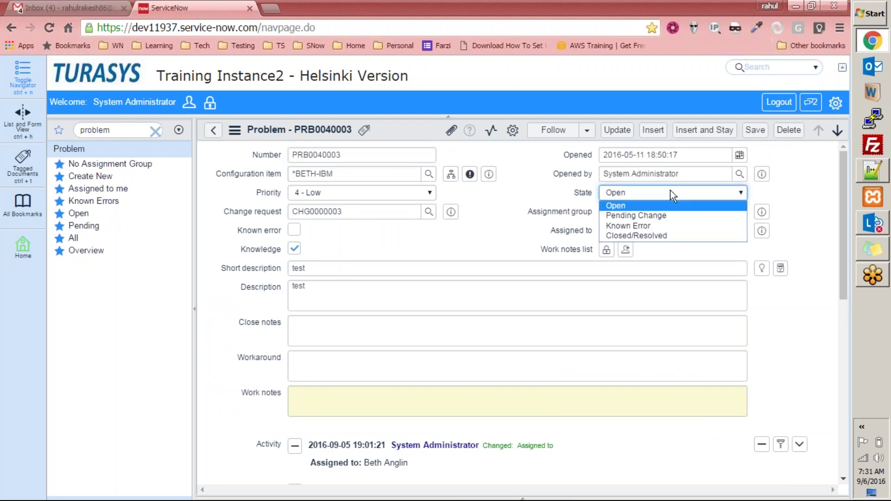
left_click(658, 236)
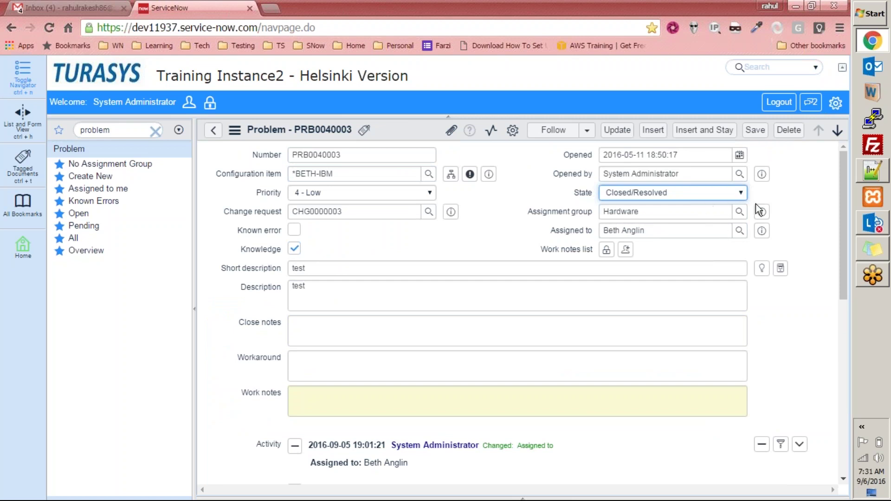
left_click_drag(842, 207, 846, 295)
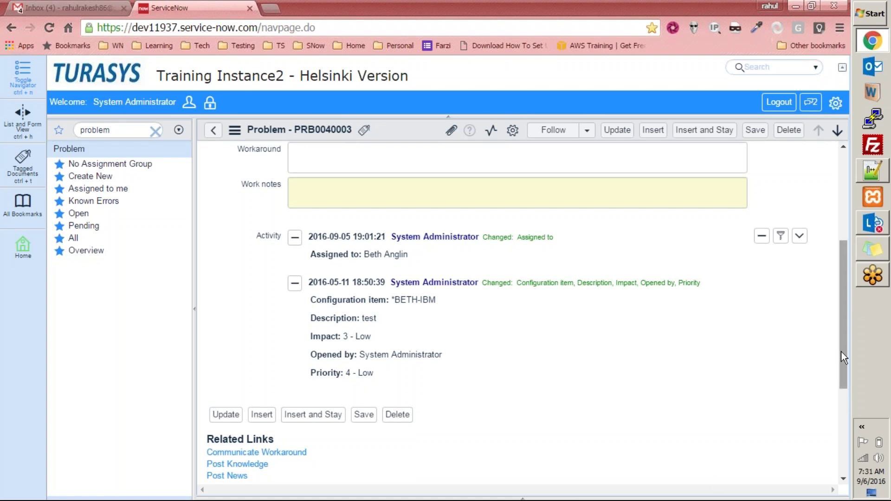
left_click(279, 455)
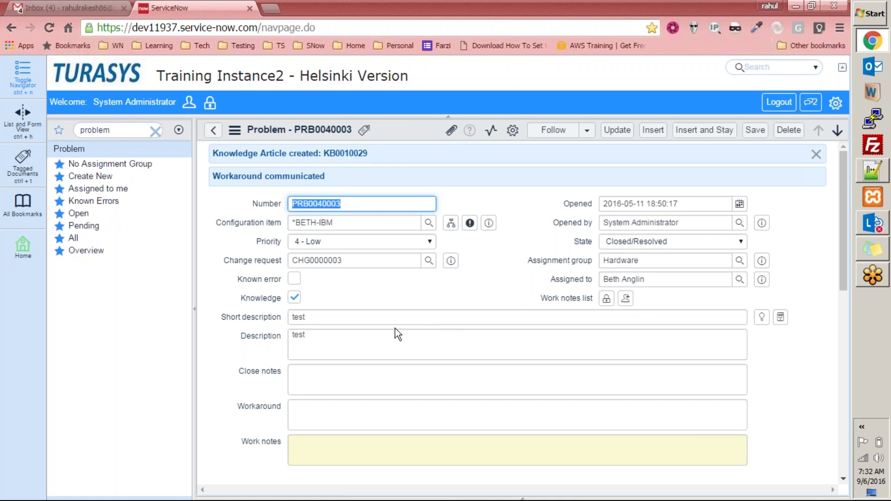
Enter "This is a workaround for problem PRB0040003" in the Workaround field, copying the problem number from its Number field.
left_click(376, 345)
left_click(372, 379)
left_click(369, 422)
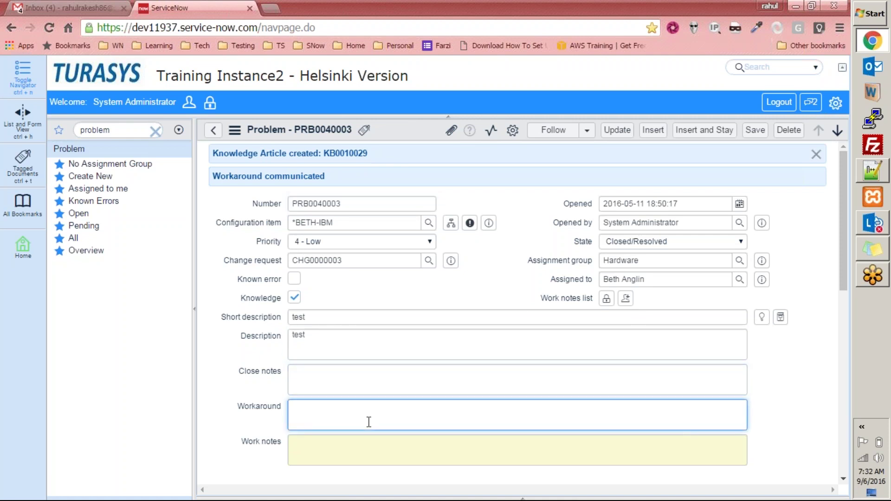
type("This is a workaround for p")
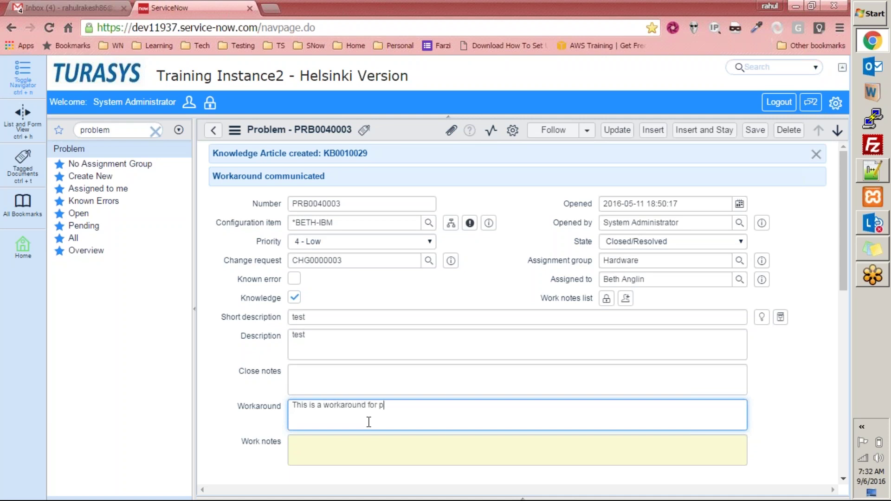
type("roblem")
double_click(375, 204)
key("ctrl+c")
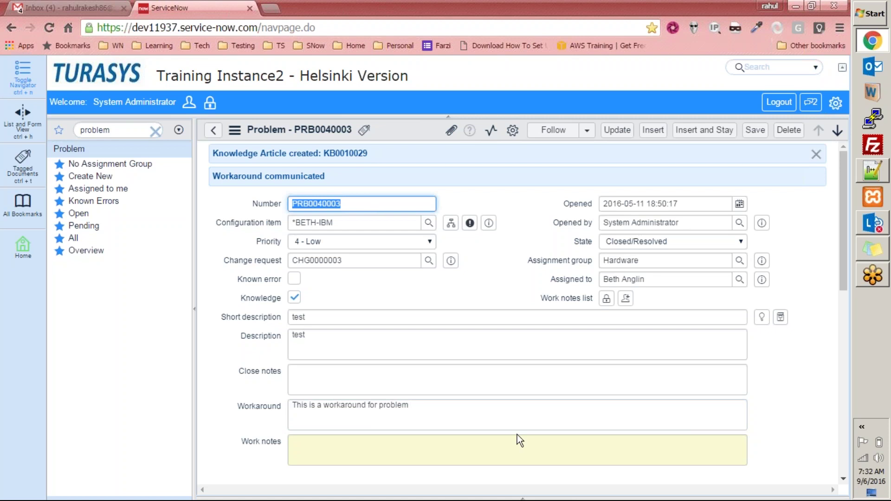
left_click(503, 413)
key("ctrl+v")
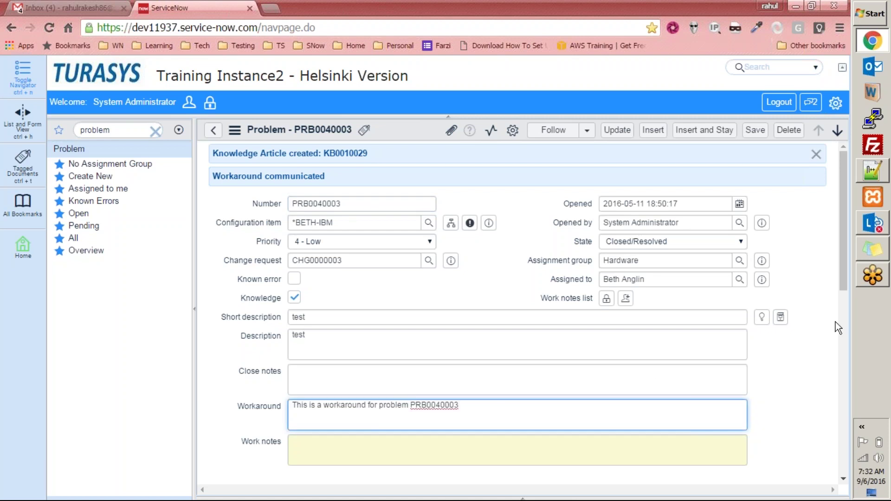
Communicate the new workaround text for problem PRB0040003.
left_click_drag(840, 254, 845, 397)
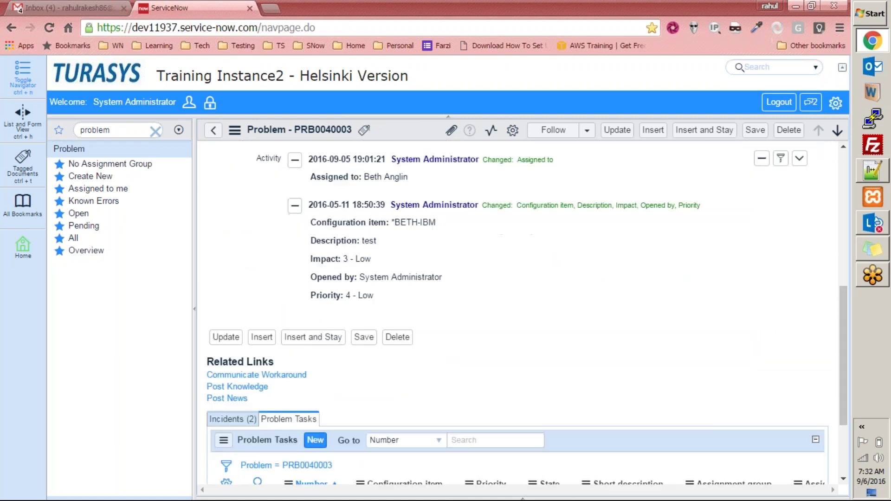
left_click(283, 374)
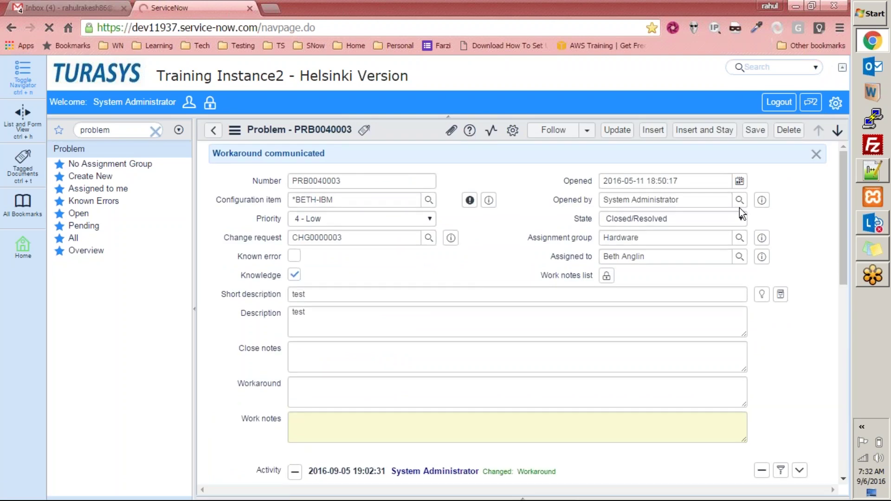
left_click_drag(840, 171, 844, 191)
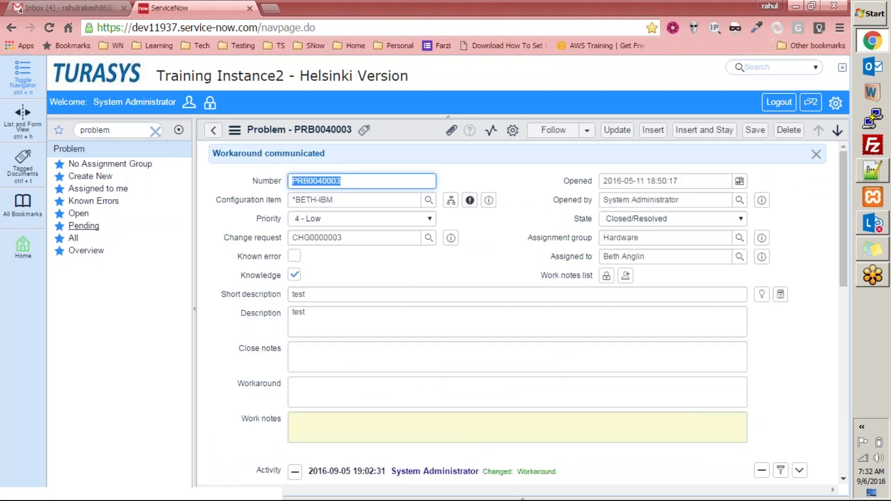
Open problem PRB0000055 from the list of all problems and copy its number.
left_click(73, 238)
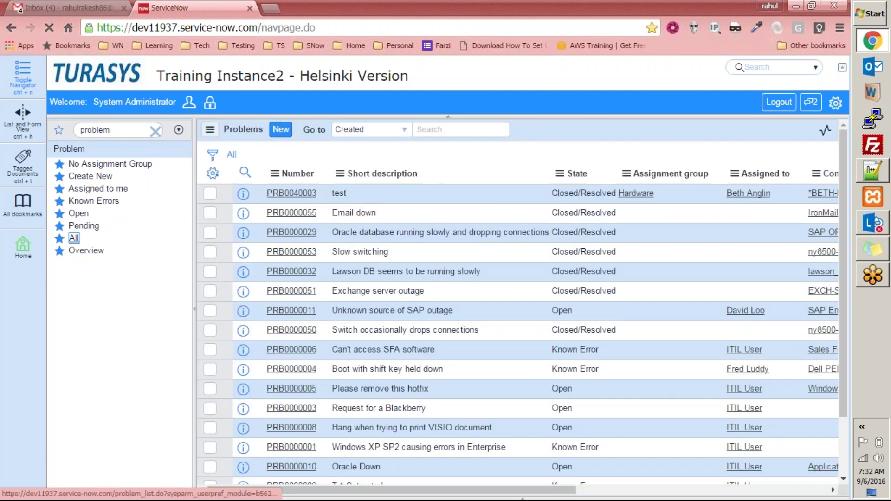
left_click(297, 211)
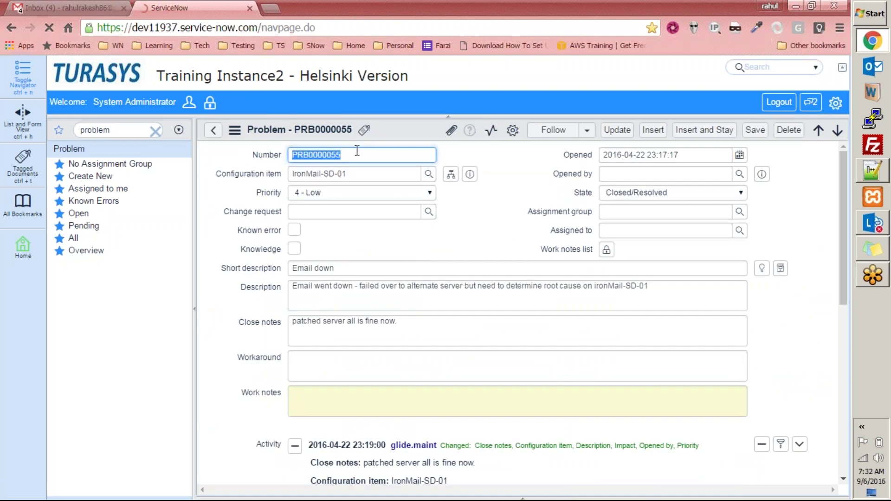
left_click(360, 154)
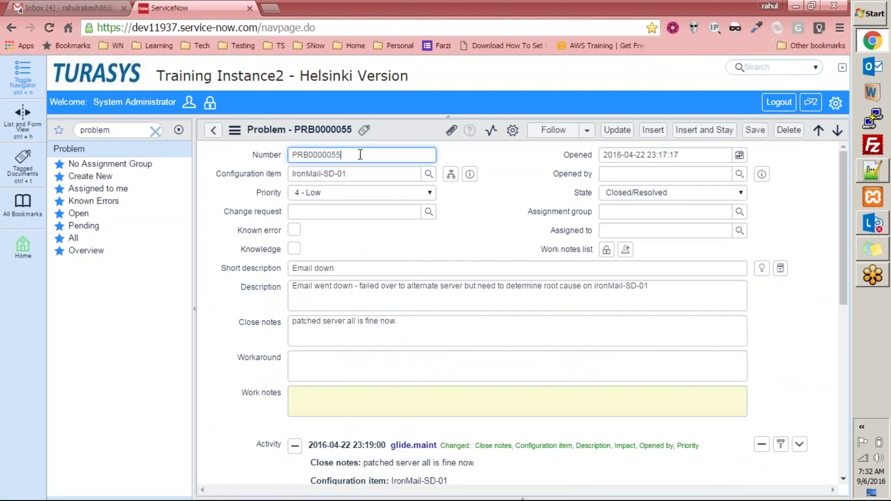
double_click(360, 155)
key("ctrl+c")
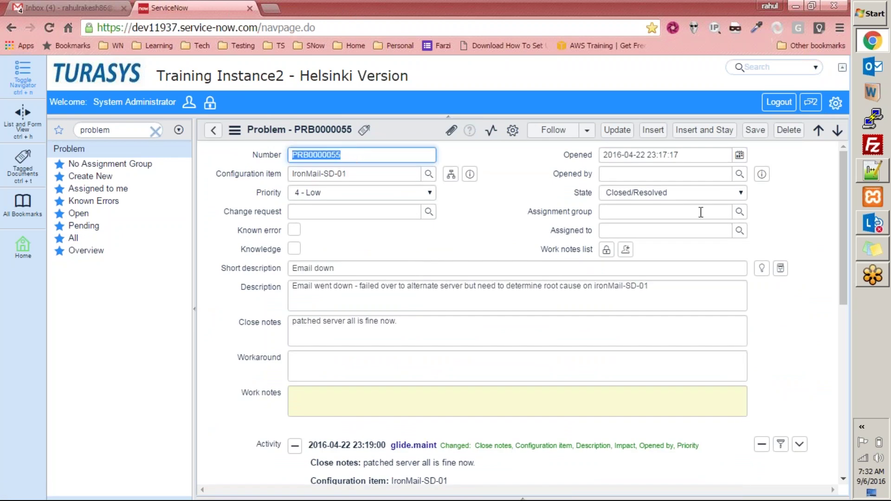
Duplicate the browser tab showing problem PRB0000055 and return to the original tab.
left_click_drag(844, 222, 844, 246)
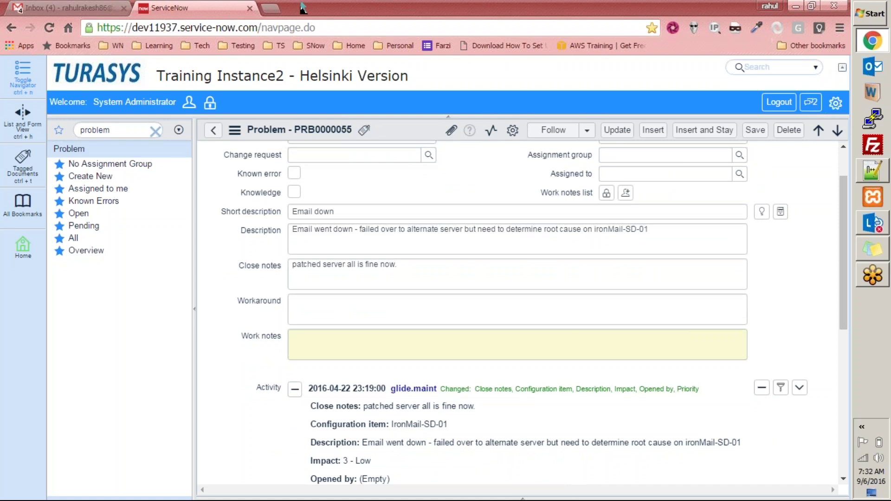
right_click(215, 4)
left_click(229, 43)
left_click(209, 10)
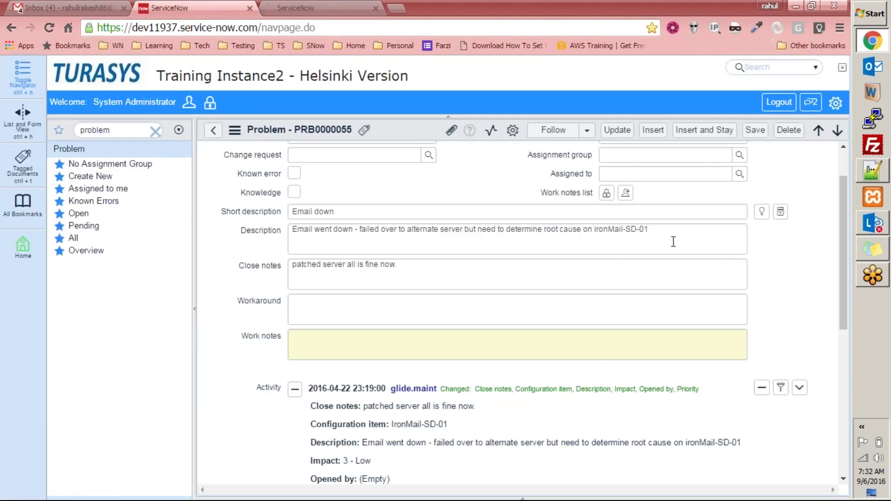
Enter "Knowledge base record for problem number PRB0000055" in the Workaround field, using the copied problem number.
left_click(411, 319)
key("ctrl+v")
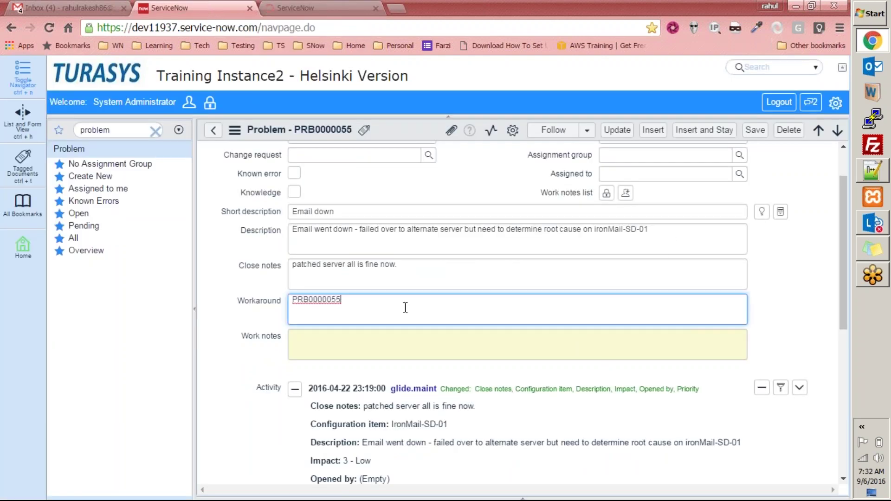
key("Home")
type("Kn")
type("owledge base ")
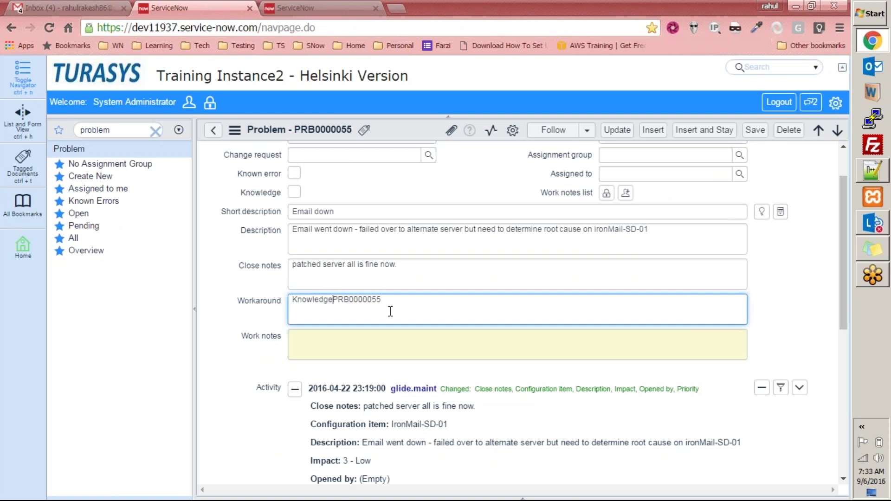
type("record for ")
type("problem ")
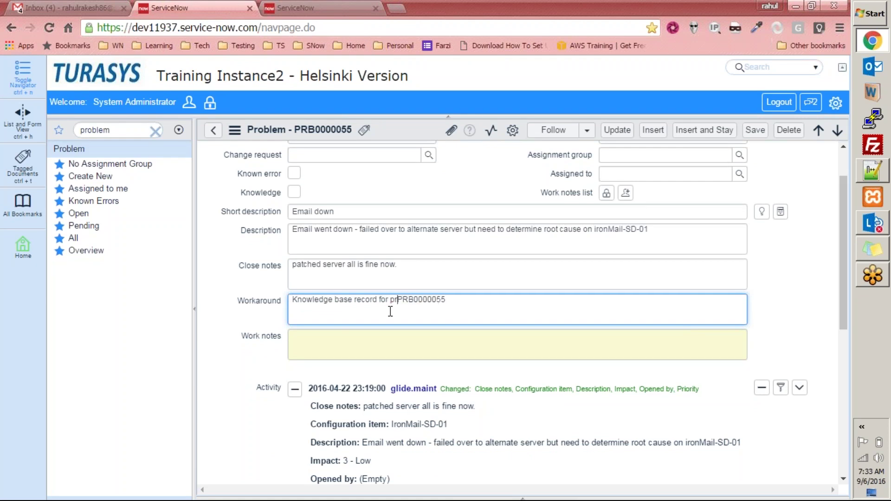
type("number")
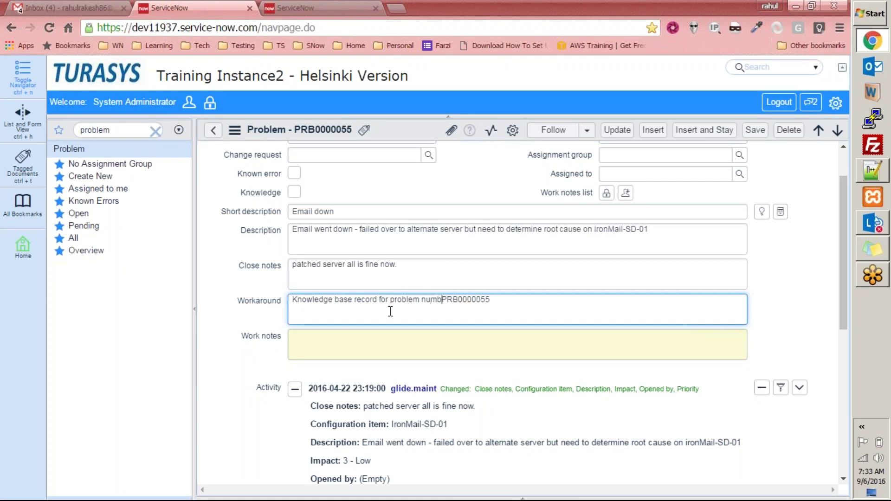
Fill the Workaround field with repeated copies of the sentence on separate lines, most of them separated by blank lines.
key("ctrl+a")
key("ctrl+x")
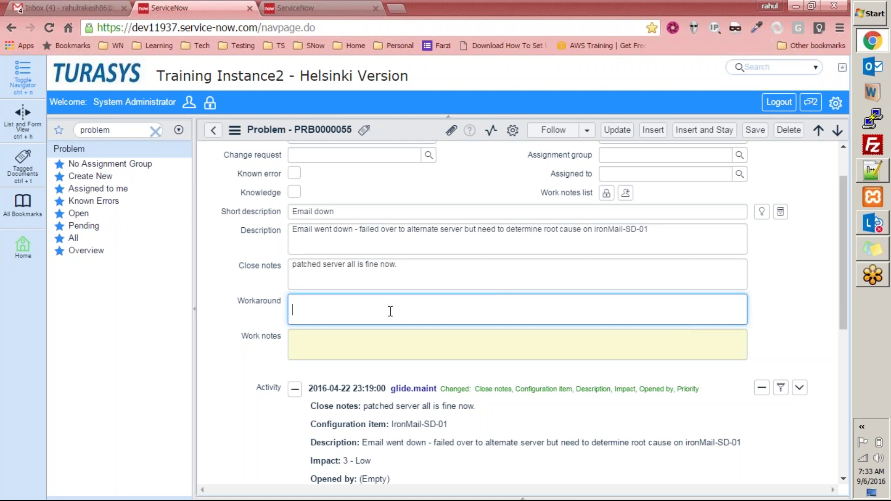
key("ctrl+v")
key("Return")
key("Return")
key("ctrl+v")
key("Return")
key("Return")
key("ctrl+v")
key("Return")
key("Return")
key("ctrl+v")
key("Return")
key("ctrl+v")
key("Return")
key("ctrl+v")
key("Return")
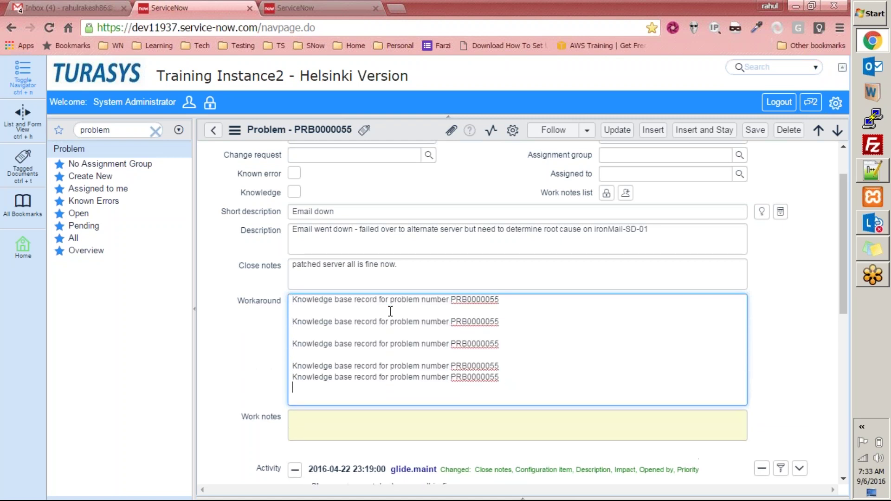
key("Return")
key("ctrl+v")
key("Return")
key("Return")
key("ctrl+v")
key("Return")
key("Return")
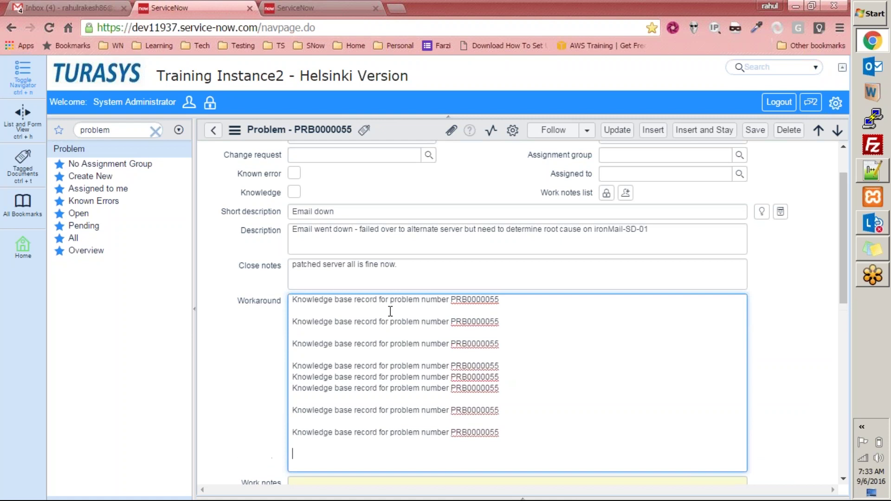
key("ctrl+v")
key("Return")
key("Return")
key("ctrl+a")
key("Right")
scroll(391, 311, "down", 3)
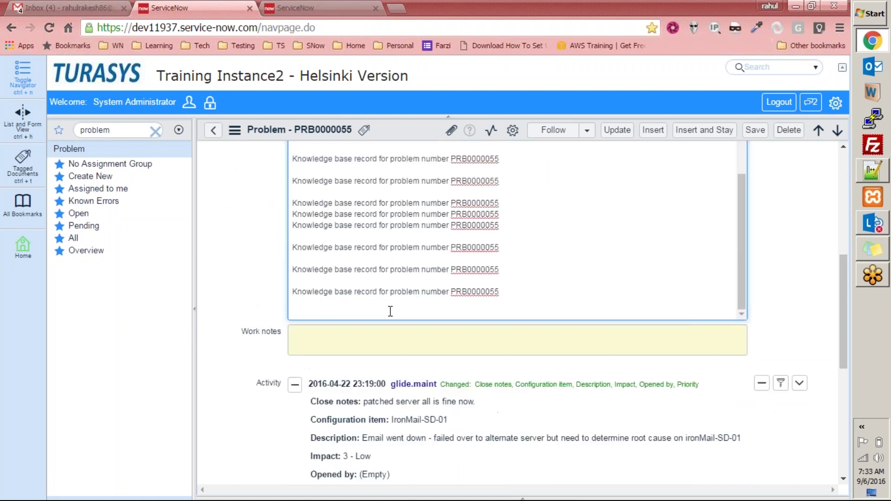
Communicate the workaround of problem PRB0000055 and switch to the duplicated browser tab.
left_click_drag(845, 289, 823, 157)
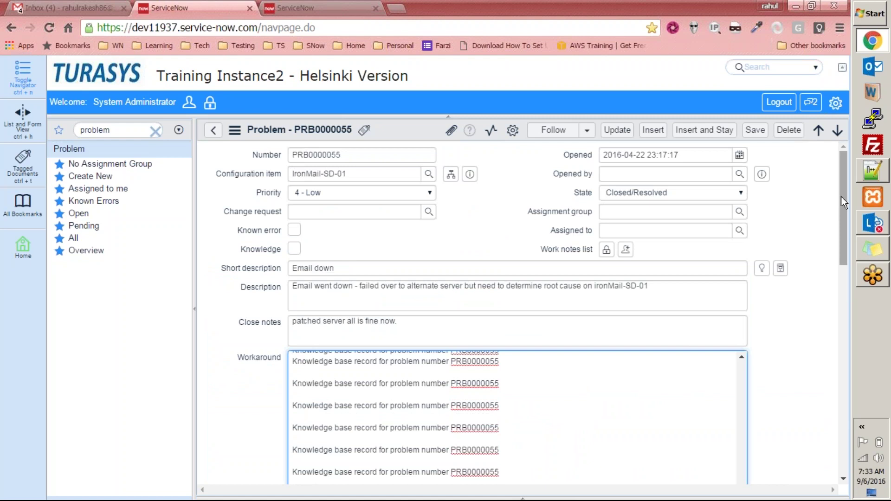
left_click_drag(842, 190, 857, 401)
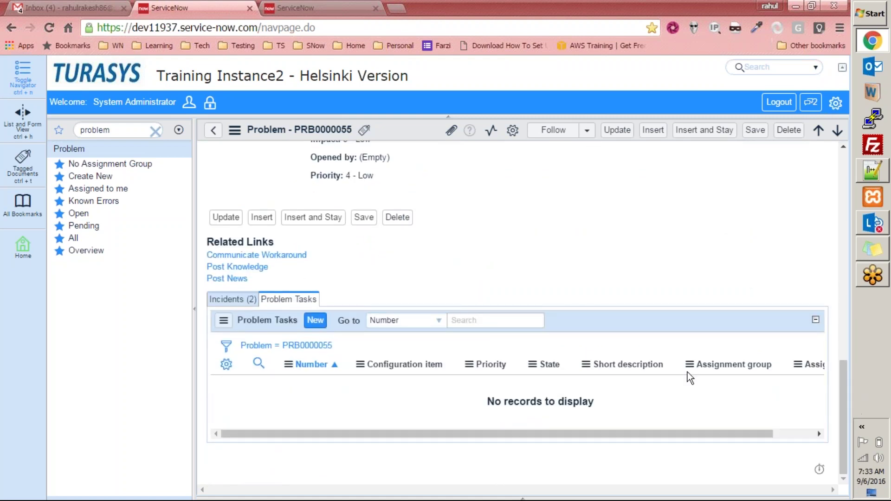
left_click(290, 257)
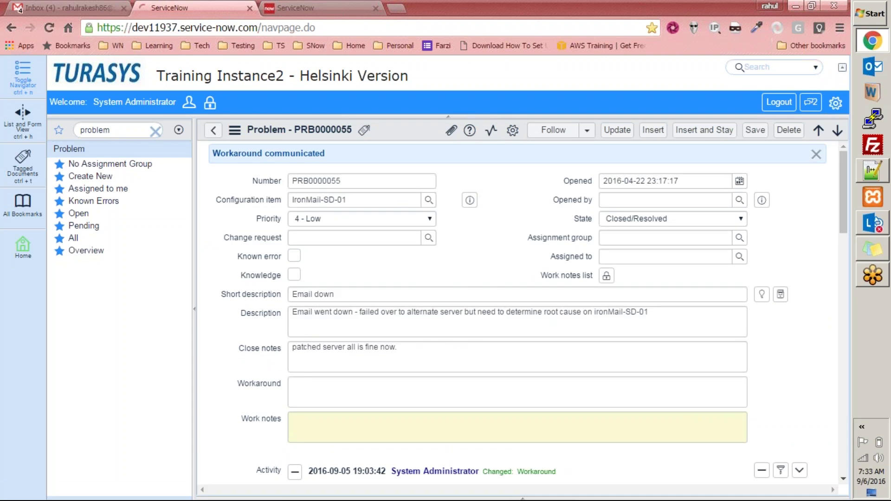
left_click_drag(842, 154, 834, 138)
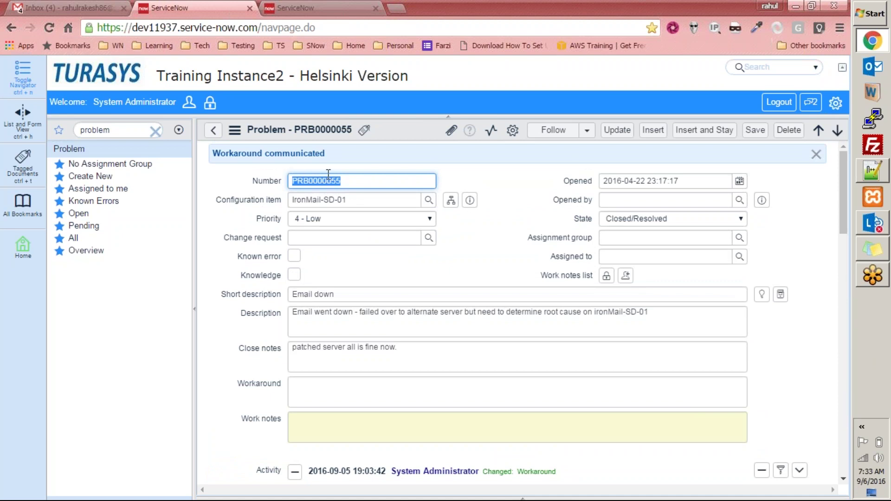
left_click(324, 7)
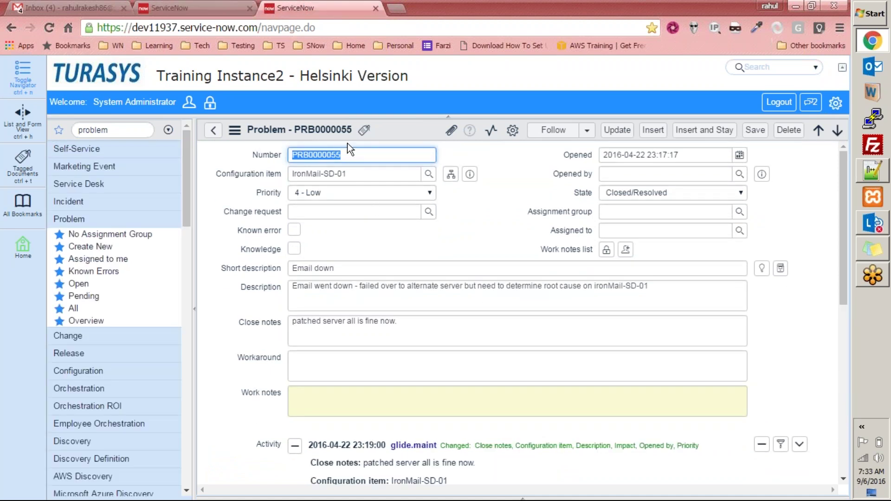
List all knowledge articles in the duplicated tab and examine the columns, including source, workflow and topic.
left_click(129, 130)
type("knowledge")
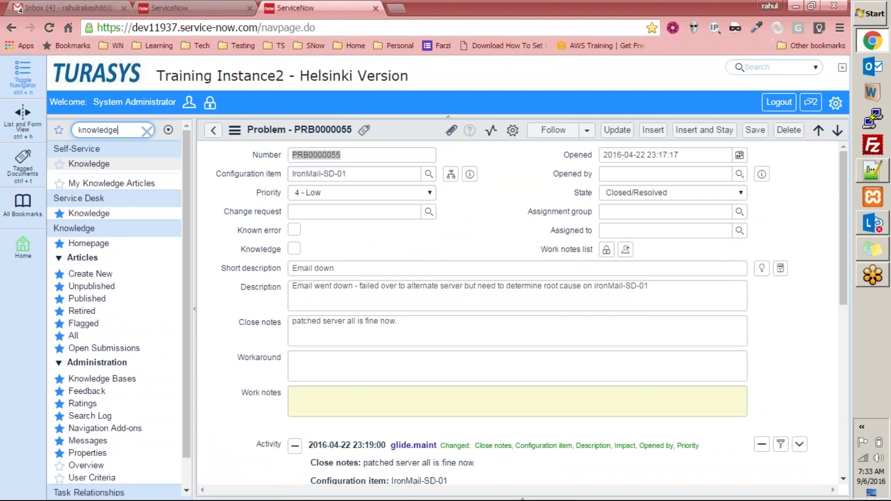
left_click(73, 336)
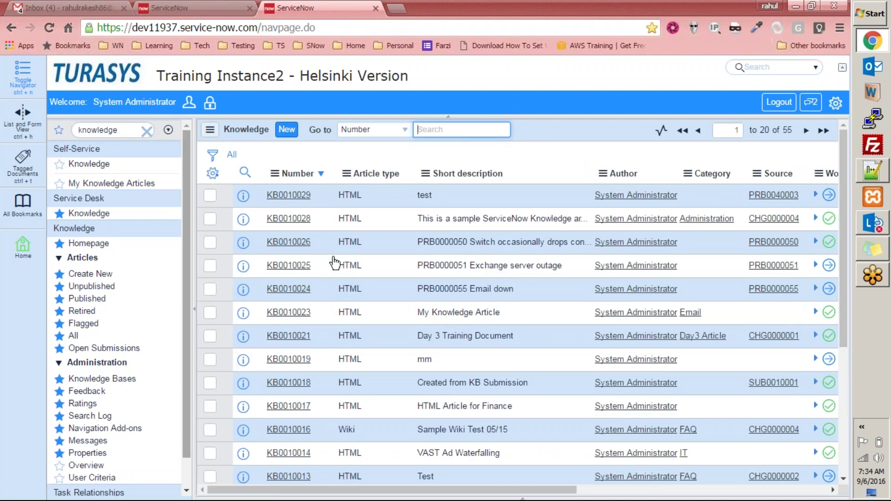
left_click_drag(417, 490, 660, 498)
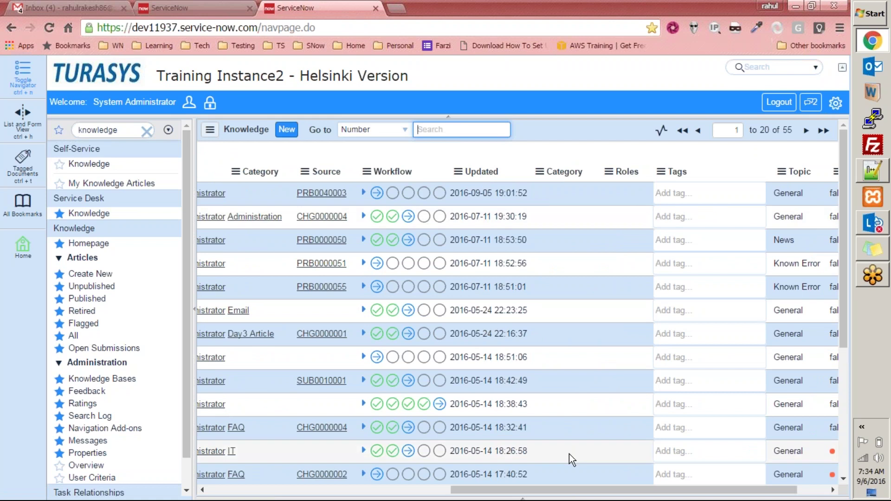
left_click_drag(552, 491, 287, 480)
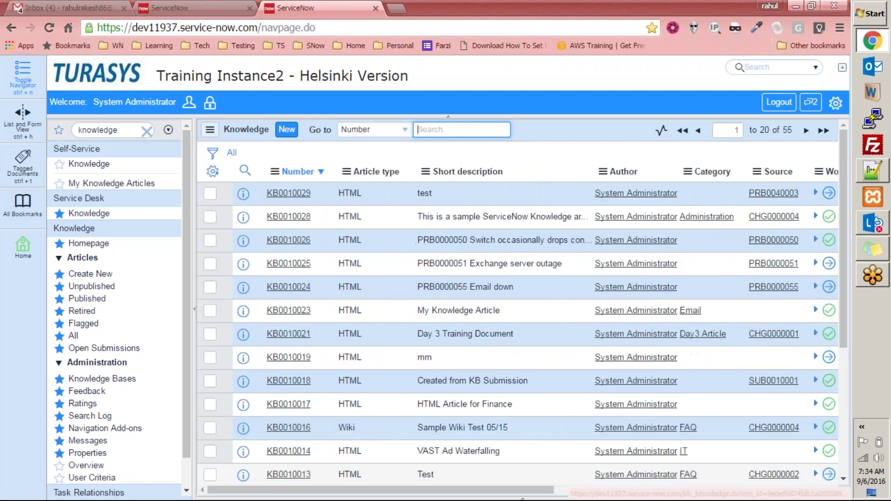
Open knowledge article KB0010029 and examine its source problem number.
left_click(301, 199)
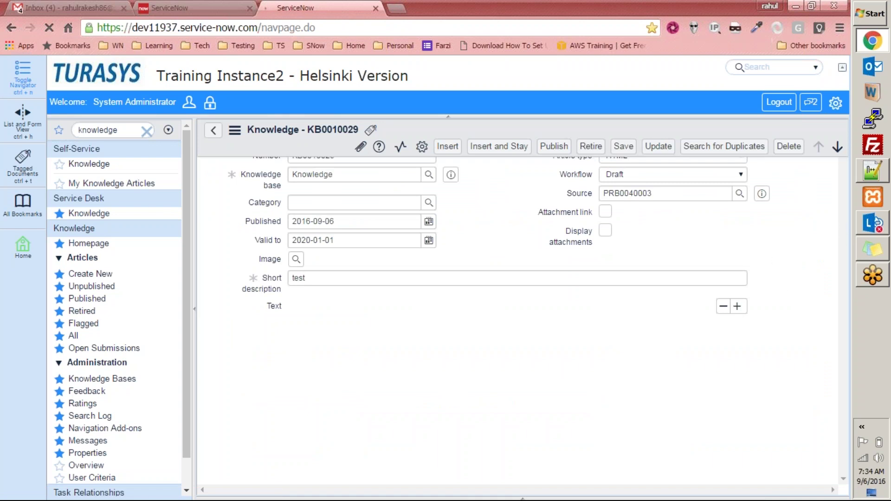
left_click(670, 193)
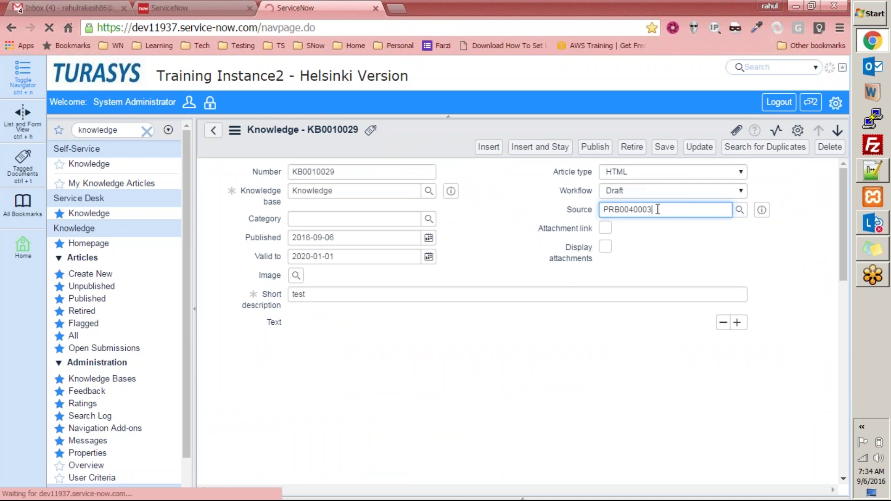
left_click_drag(657, 210, 605, 207)
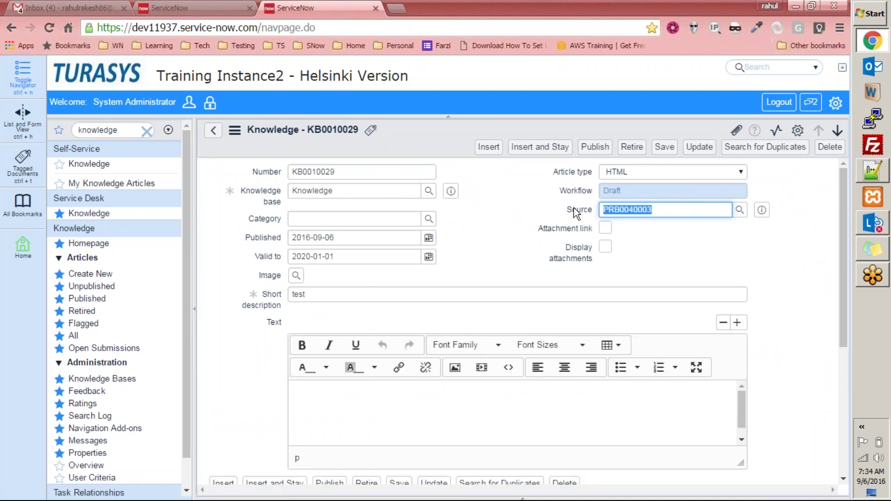
left_click(678, 214)
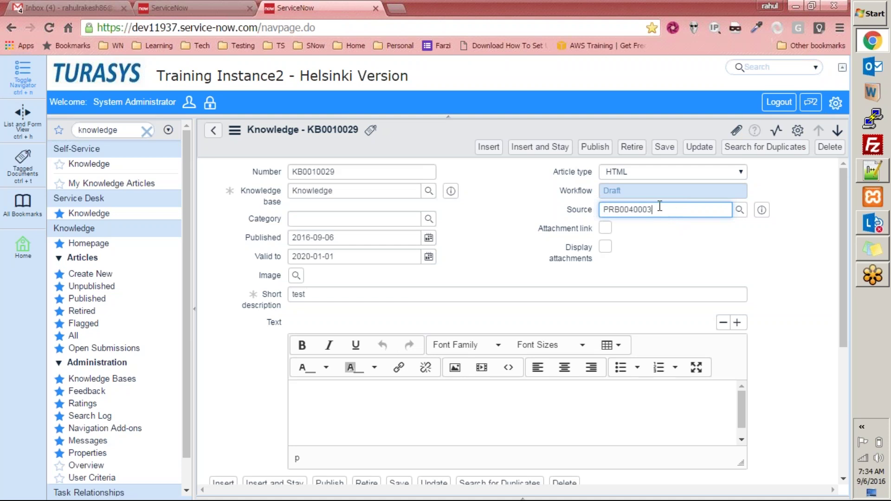
left_click_drag(648, 204, 596, 179)
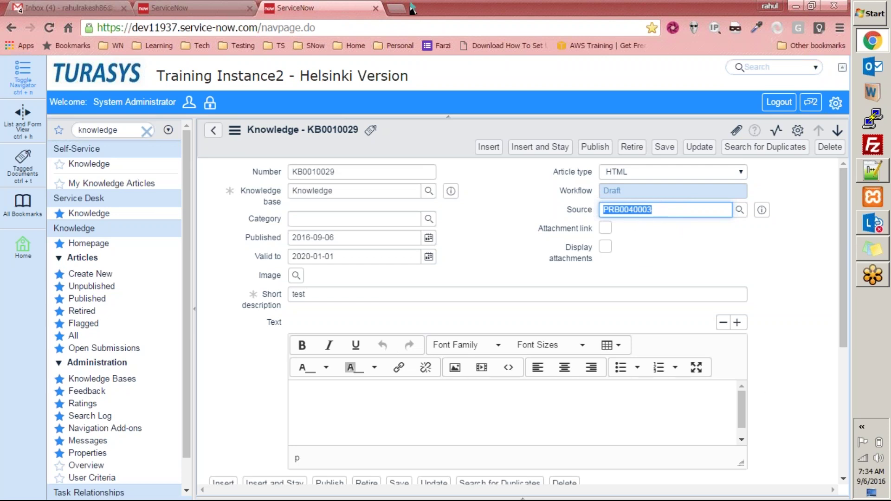
Return to the PRB0000055 tab and append repeated copies of "Knowledge base record for problem number PRB0000055" to the short description.
left_click(217, 10)
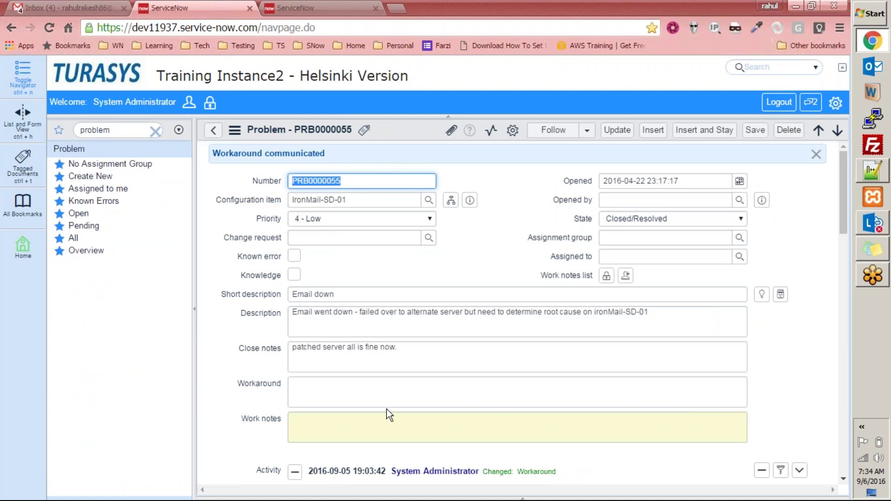
left_click(471, 354)
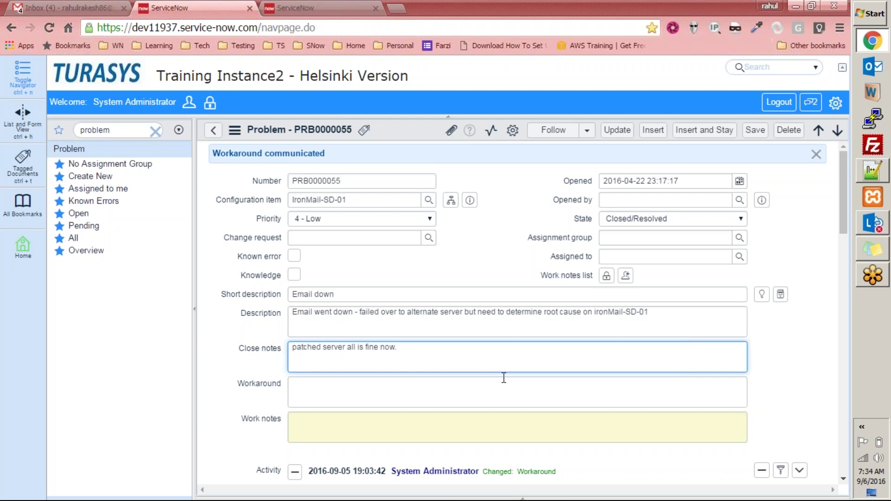
left_click(534, 293)
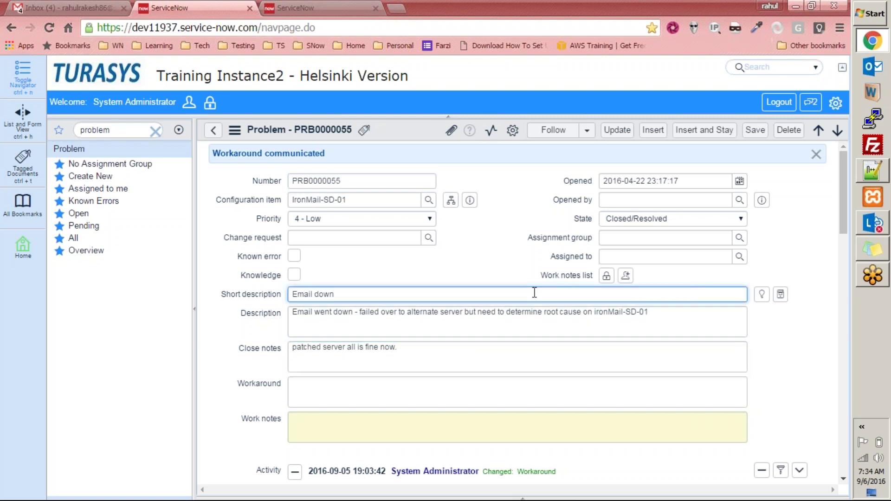
type("number PRB0000055  Knowledge base record for problem number PRB0000055  Knowledge base record for problem number")
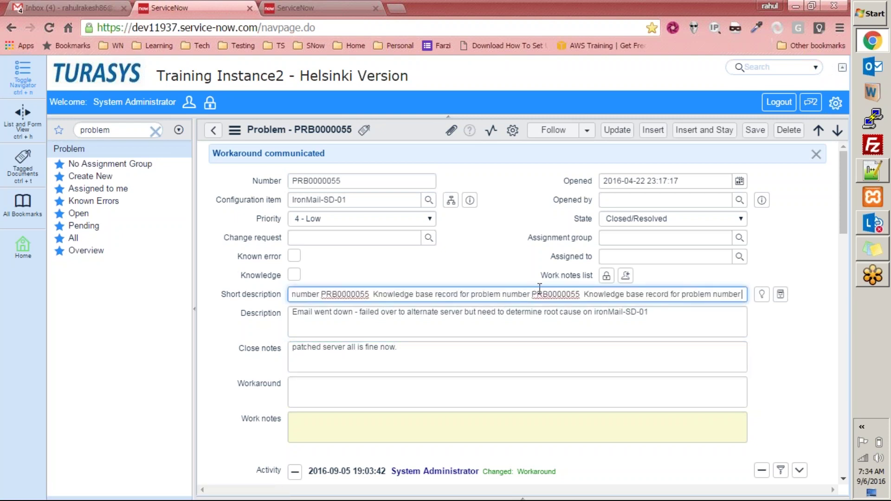
Post knowledge from problem PRB0000055 and open the newly created article.
left_click_drag(845, 202, 838, 489)
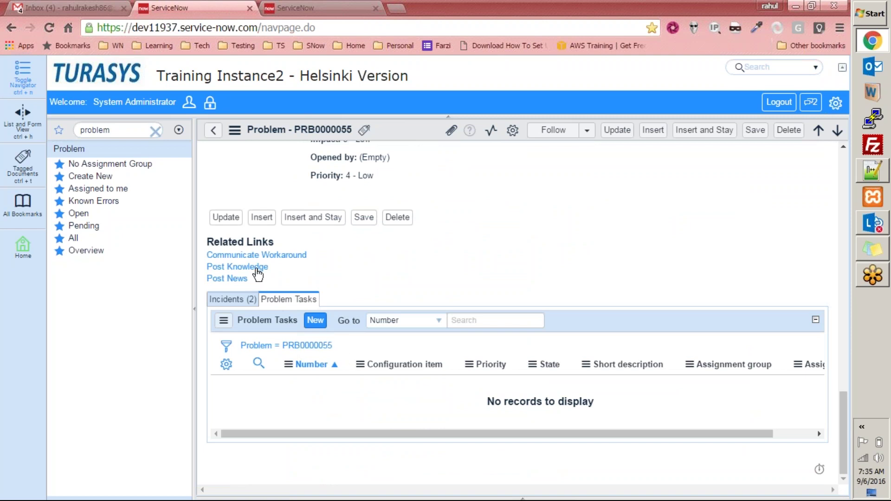
left_click(256, 267)
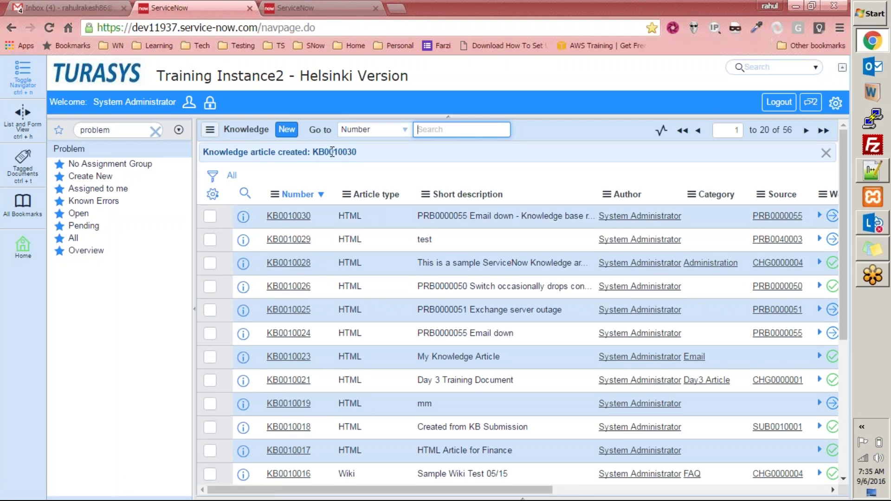
left_click(304, 216)
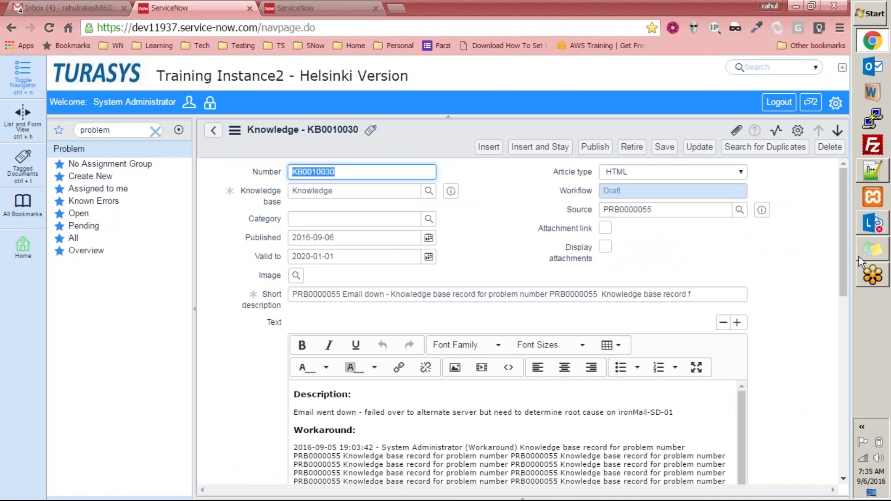
Review the new article's short description, description, workaround text and related lists.
mouse_move(843, 252)
left_mouse_down()
mouse_move(839, 281)
mouse_move(831, 240)
left_mouse_up()
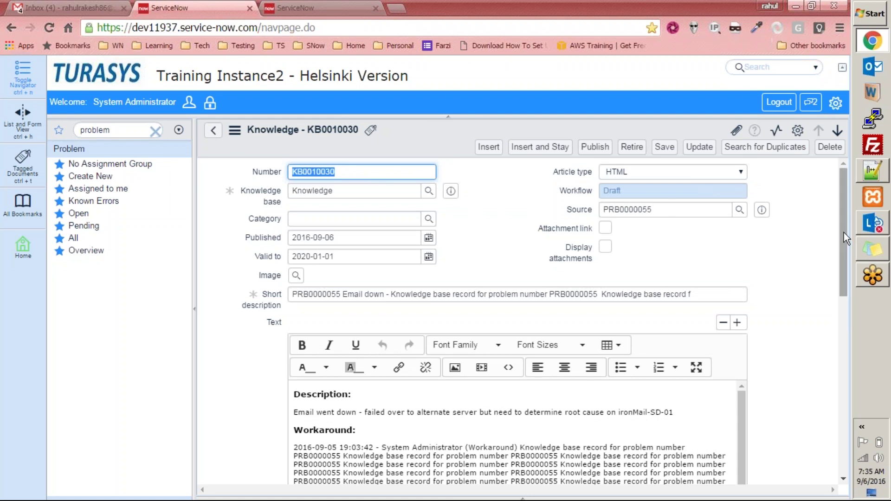
left_click_drag(843, 232, 840, 271)
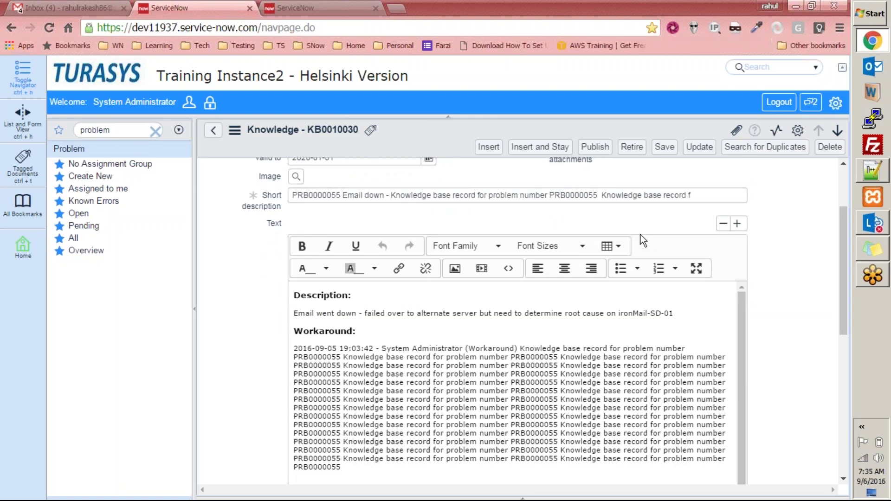
left_click(479, 197)
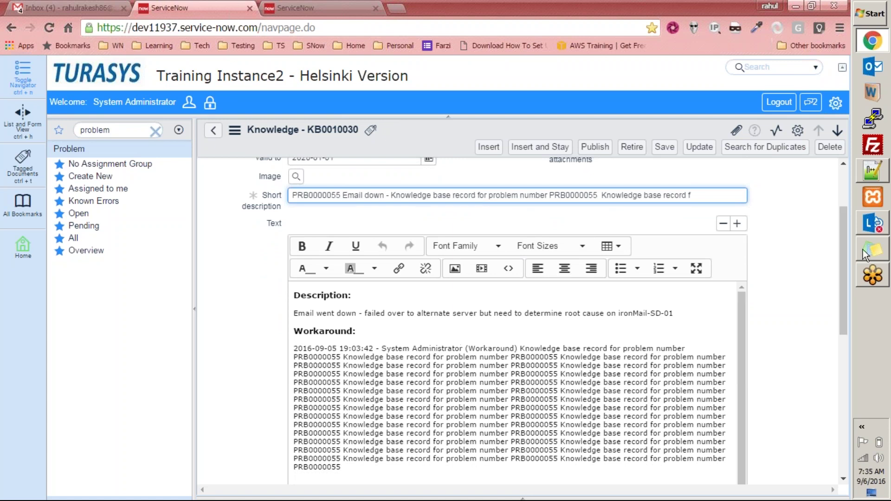
left_click_drag(847, 270, 845, 301)
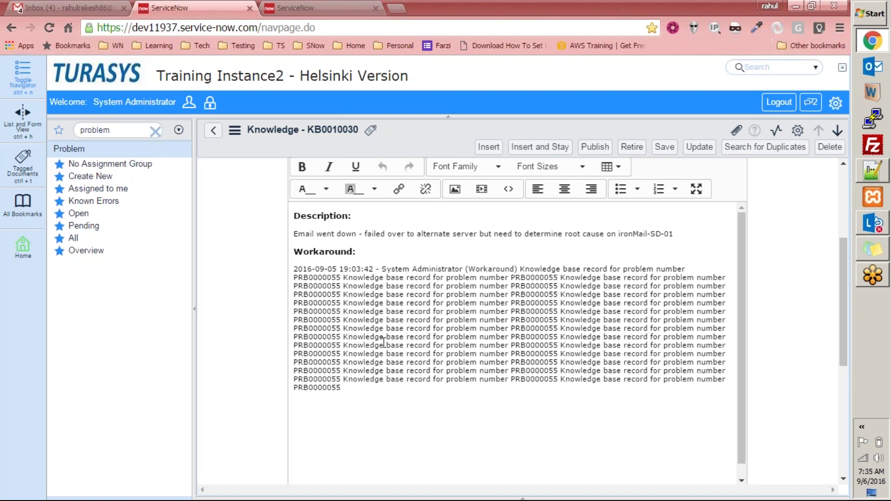
left_click_drag(845, 299, 850, 381)
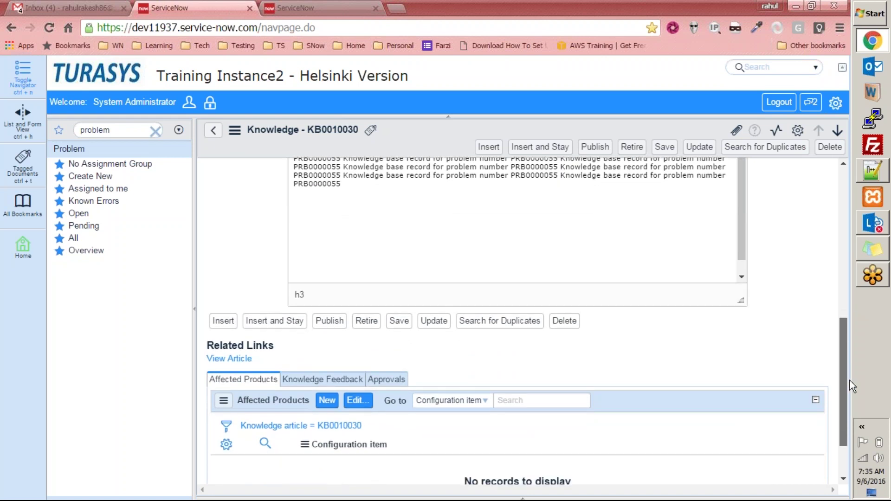
left_click_drag(850, 381, 827, 162)
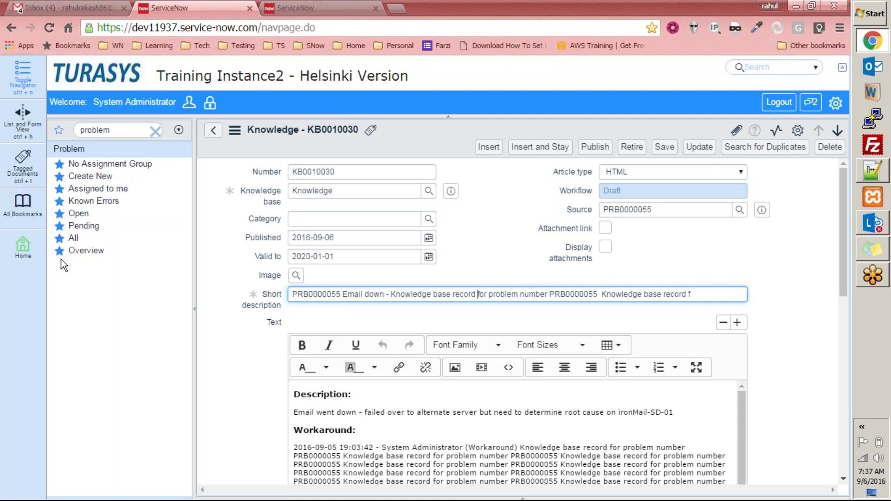
Open PRB0000055 from the list of all problems, assign it to the Hardware group and its first listed member, and save.
left_click(74, 238)
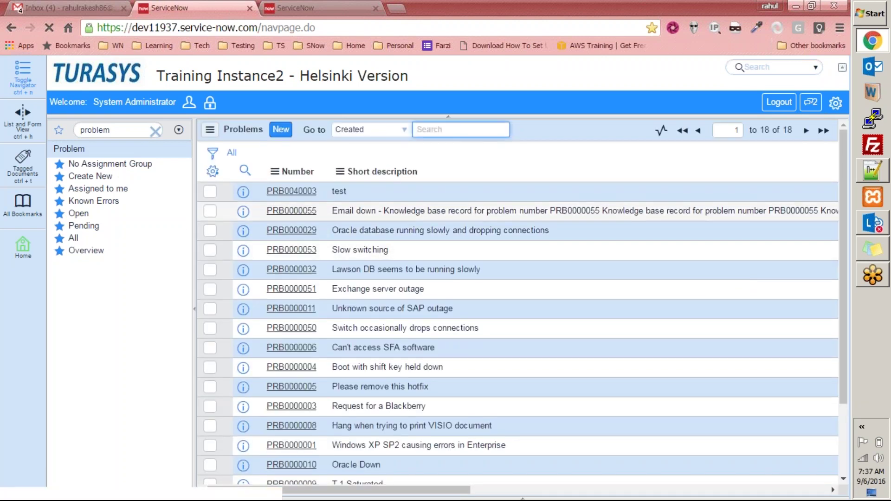
left_click(304, 218)
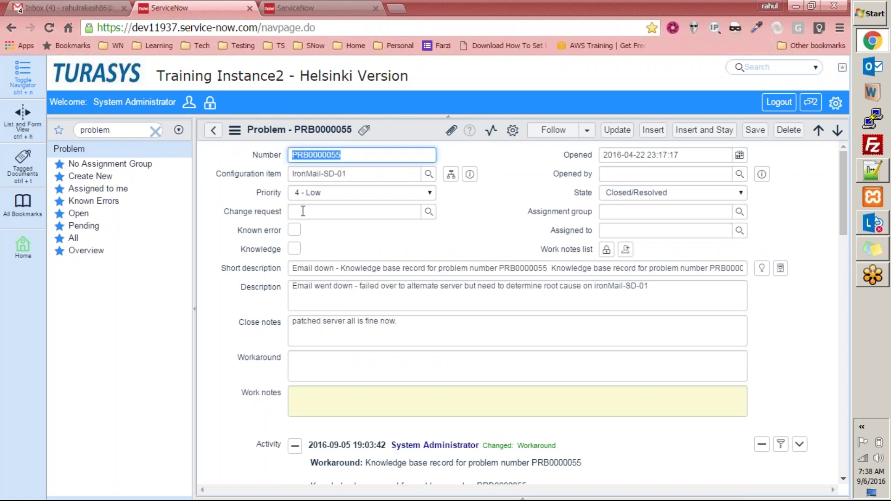
left_click(740, 213)
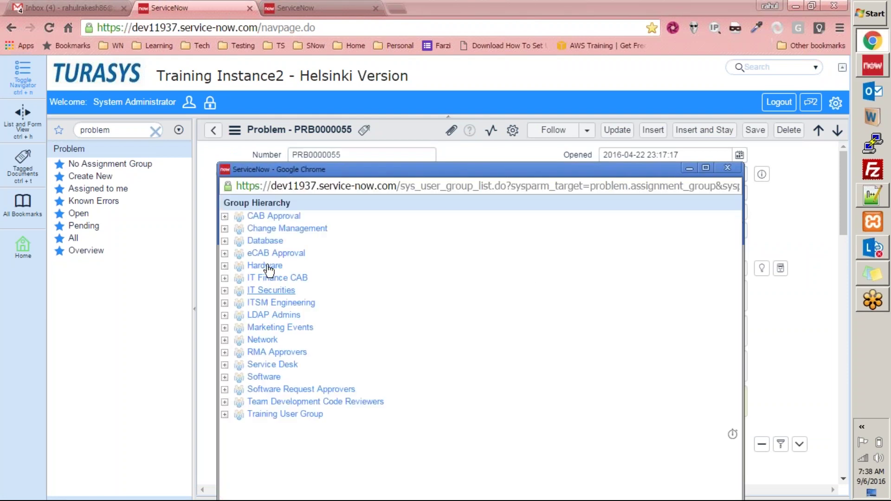
left_click(267, 265)
left_click(739, 231)
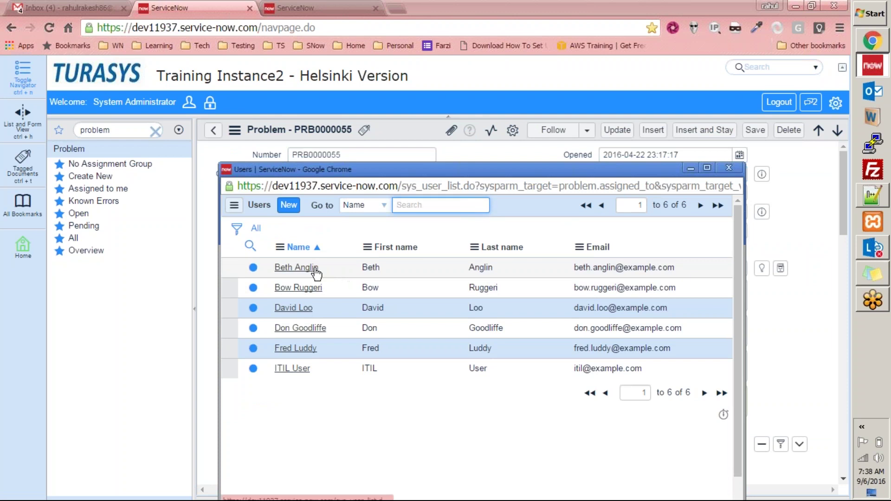
left_click(295, 267)
left_click_drag(844, 211, 759, 143)
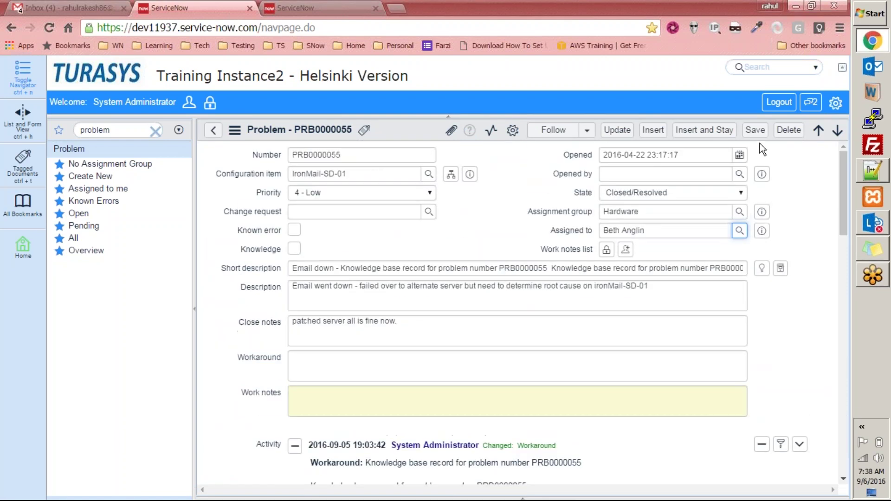
left_click(761, 138)
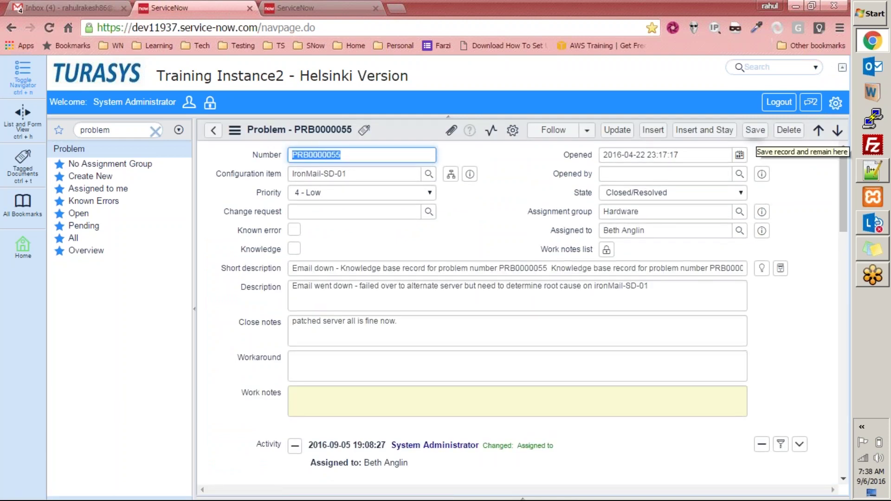
Set the state of problem PRB0000055 to Open and save the record.
left_click(728, 193)
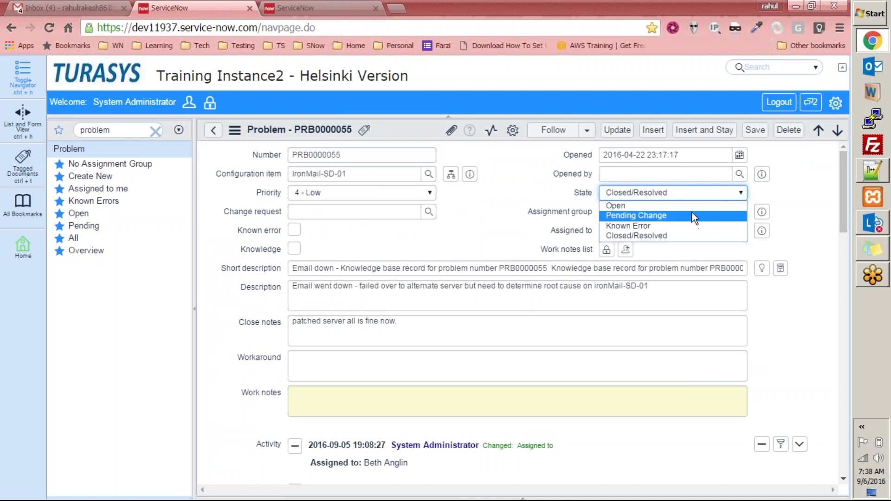
left_click(694, 207)
left_click(755, 130)
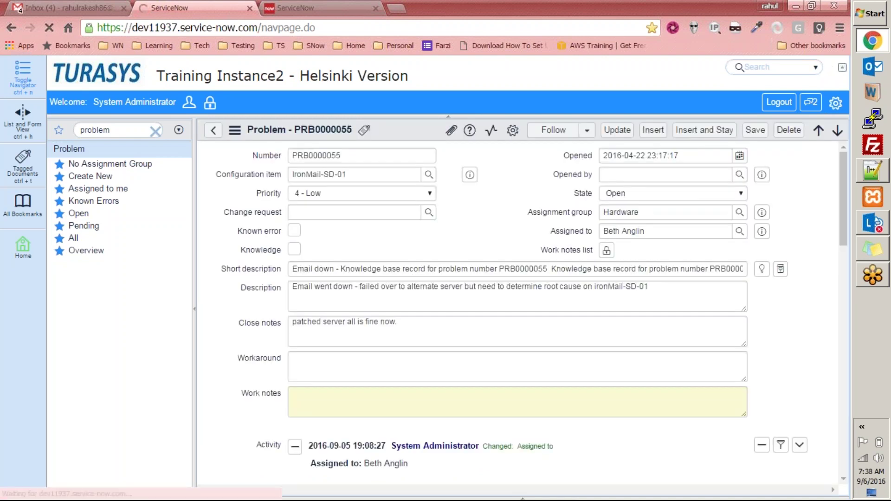
Load the home page in the second browser tab, return to problem PRB0000055 and post it as news.
left_click_drag(844, 212, 842, 450)
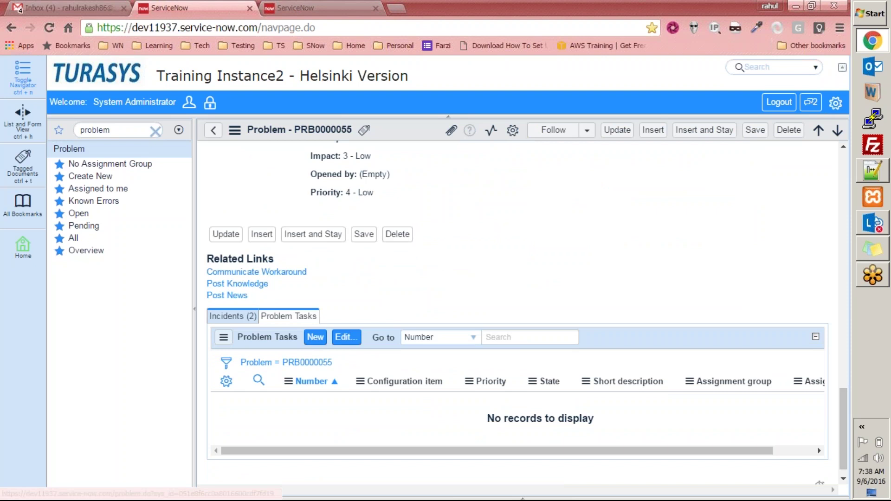
left_click(297, 8)
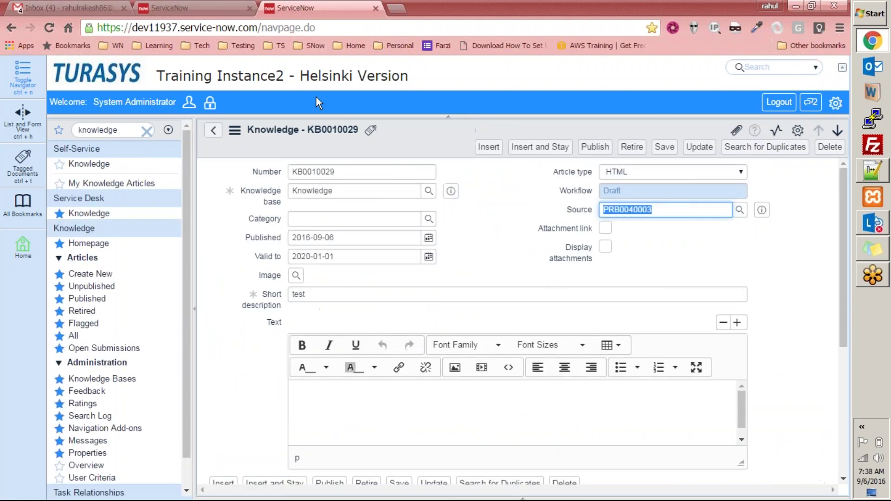
left_click(124, 82)
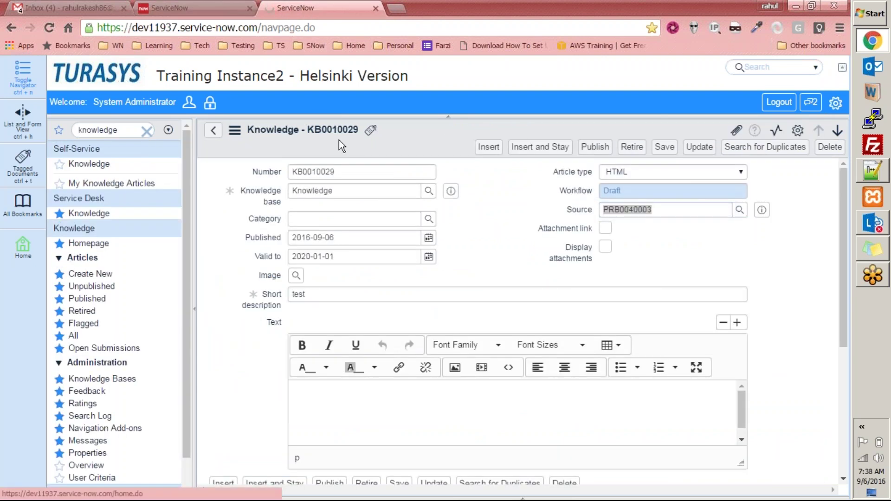
left_click(194, 8)
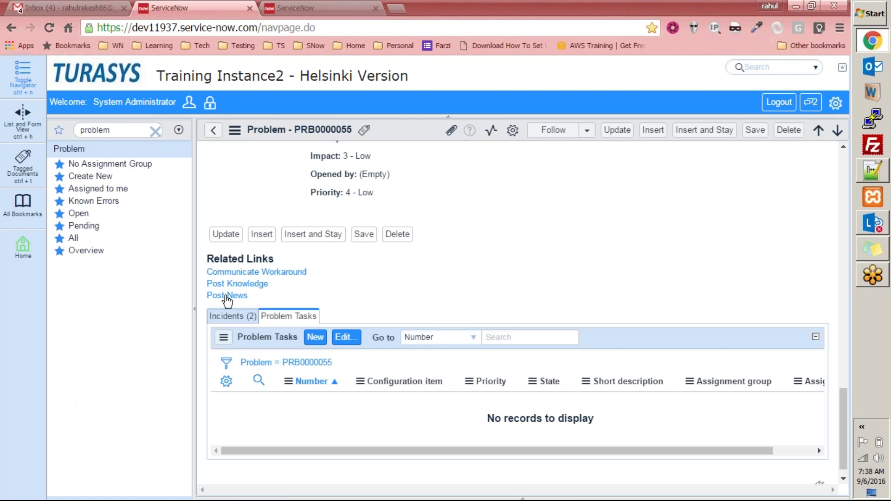
left_click(227, 295)
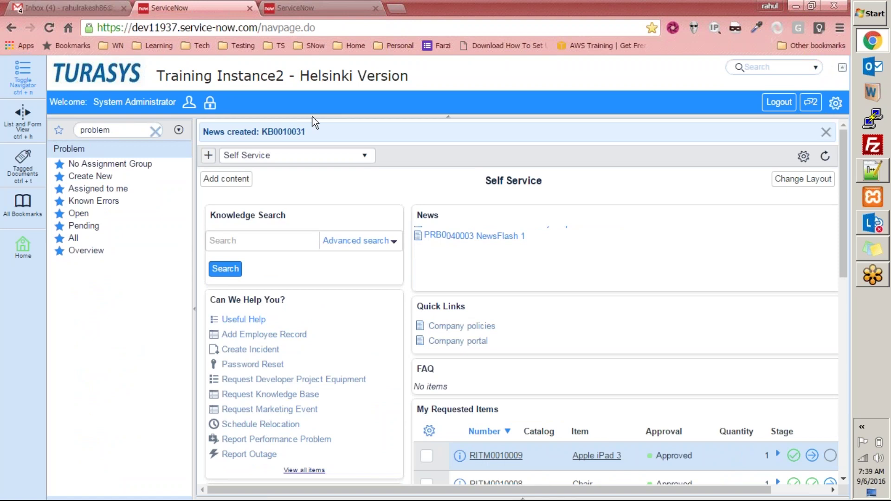
Copy the number of the newly created news article and use it to find and open KB0010031 among all knowledge articles.
double_click(294, 132)
key("ctrl+c")
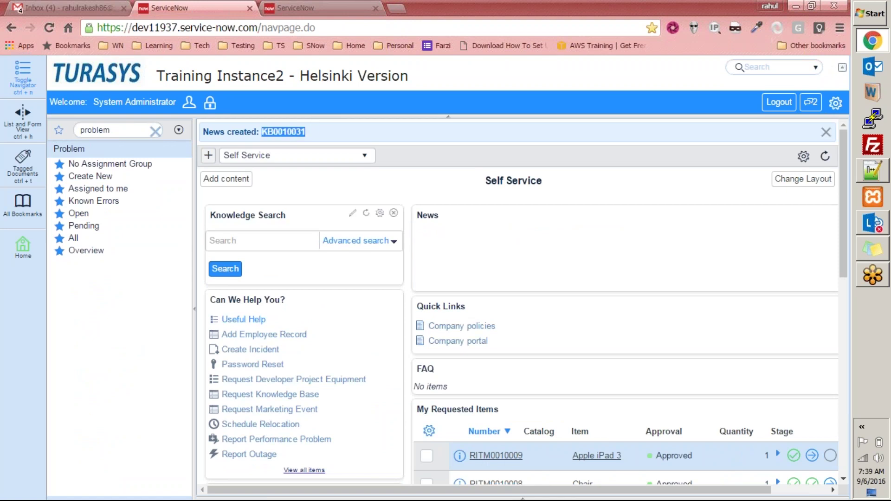
mouse_move(379, 213)
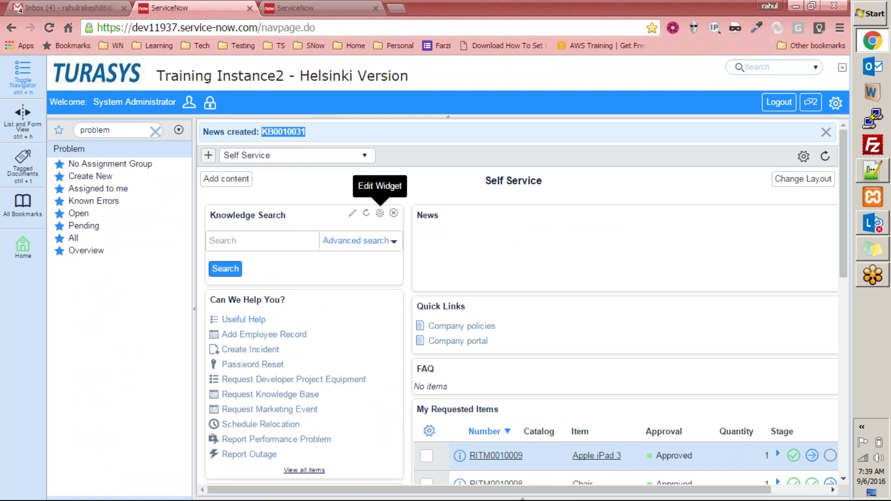
left_click(348, 8)
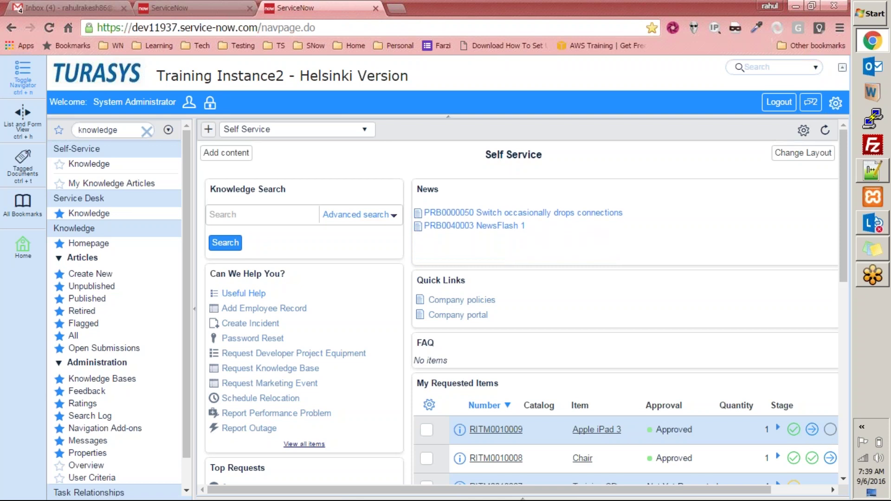
left_click(215, 10)
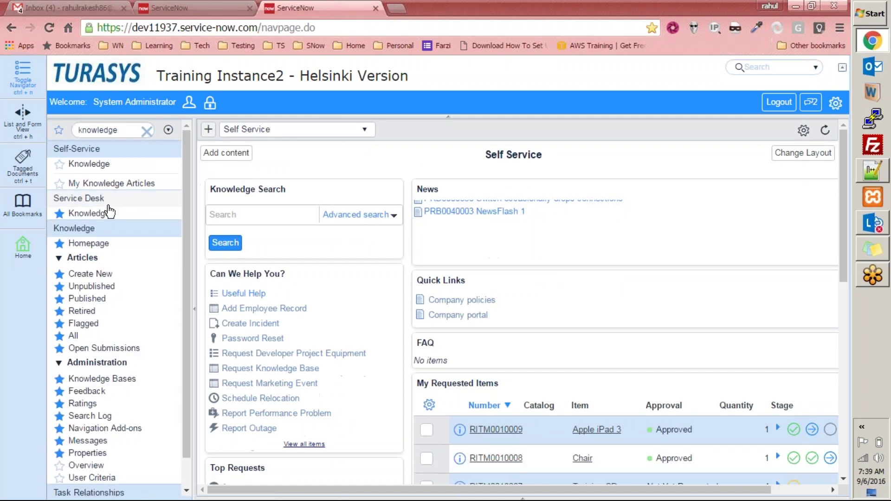
left_click(73, 336)
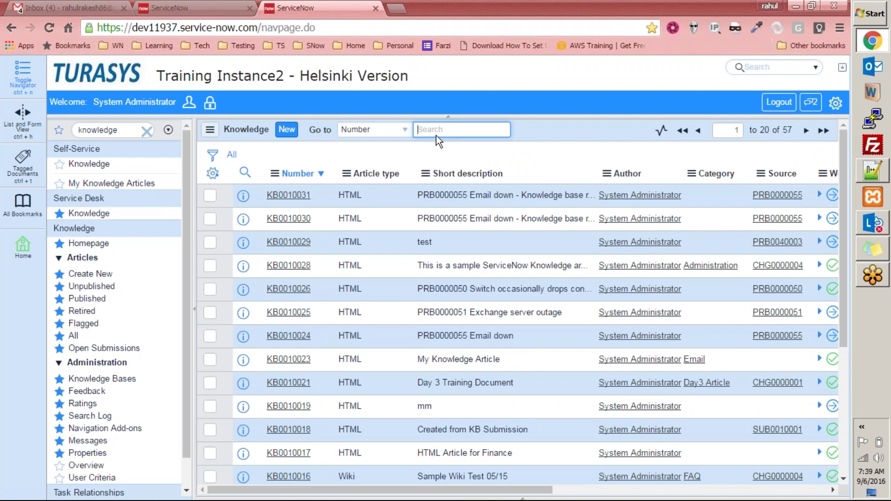
key("ctrl+v")
key("Return")
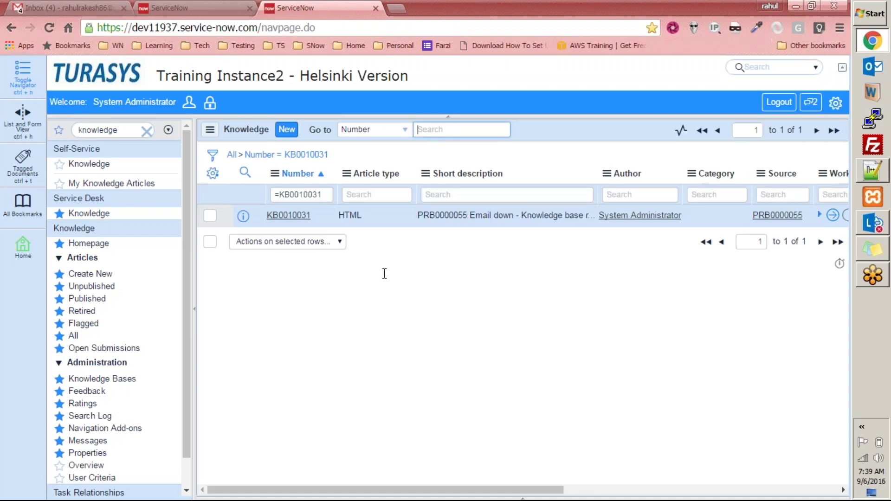
left_click(291, 217)
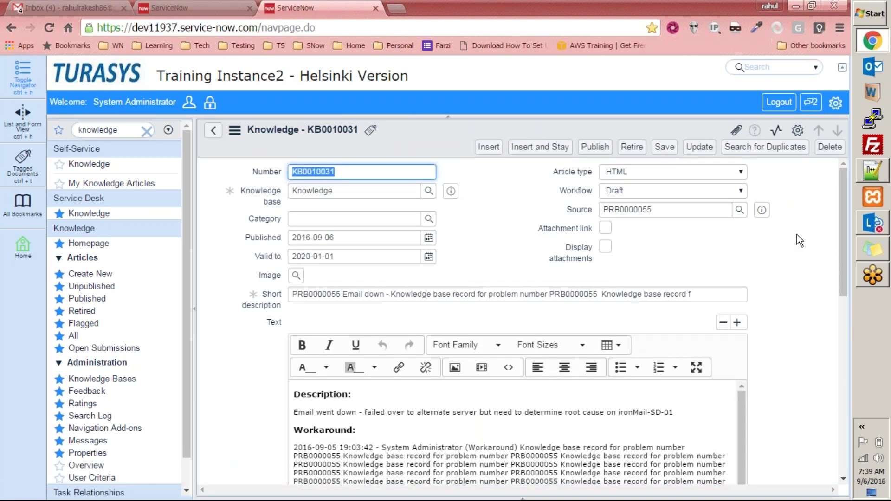
Review the draft article KB0010031, check the home page news in the other browser tab, and publish the article.
left_click_drag(840, 202, 825, 161)
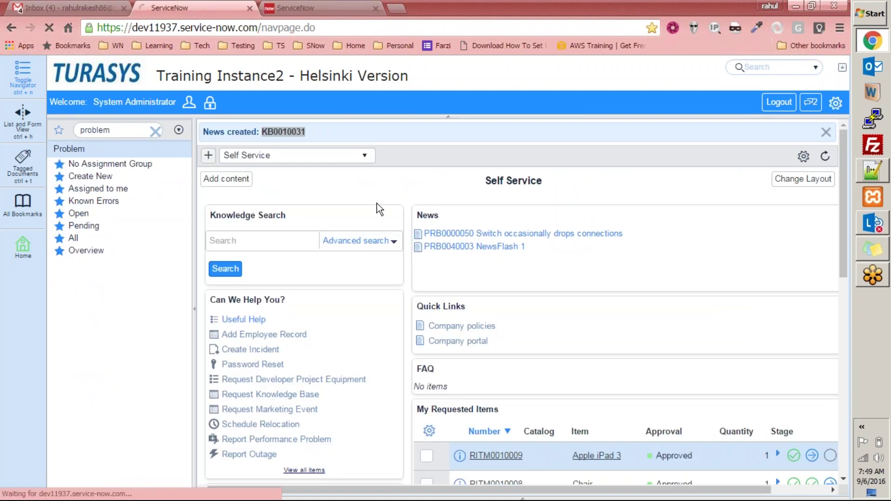
left_click(333, 8)
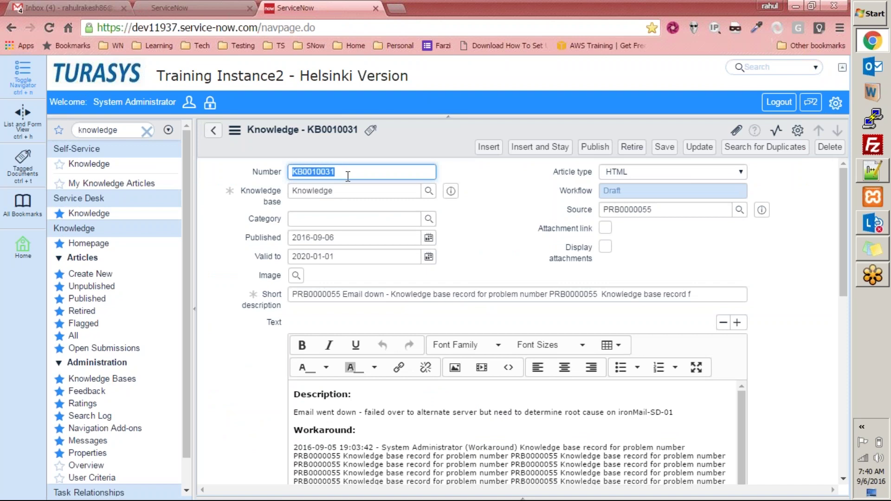
left_click(218, 8)
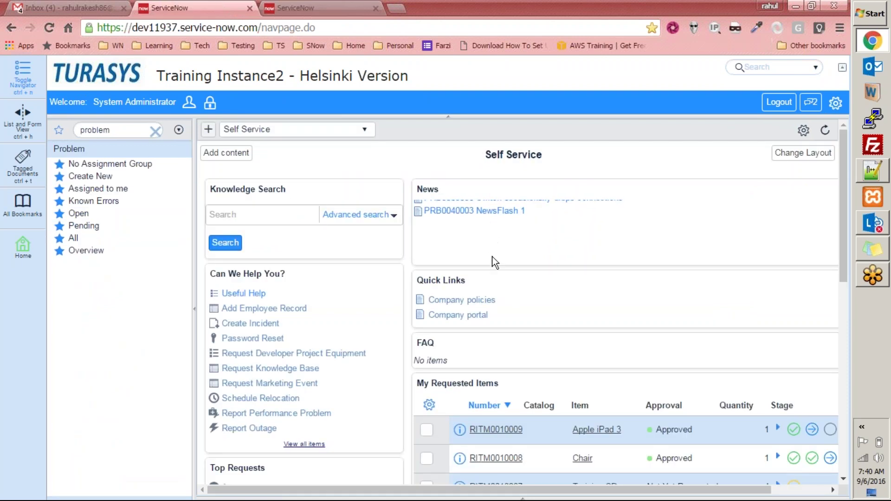
left_click(303, 8)
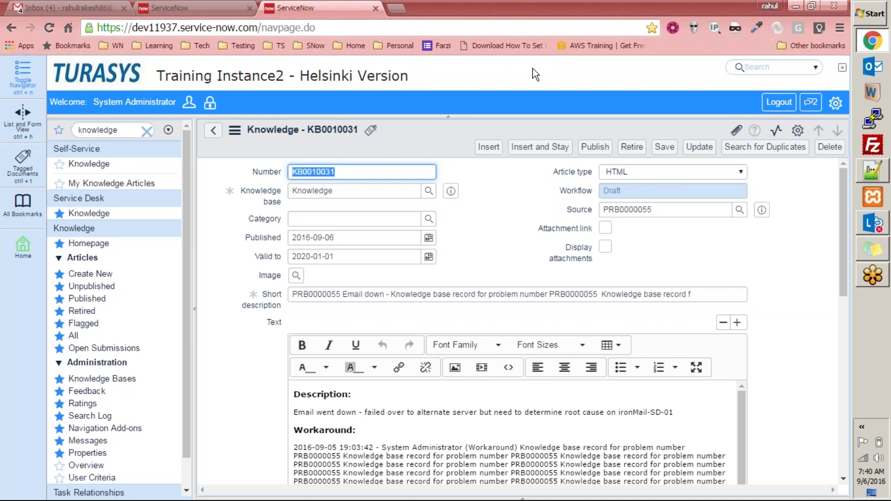
left_click(588, 148)
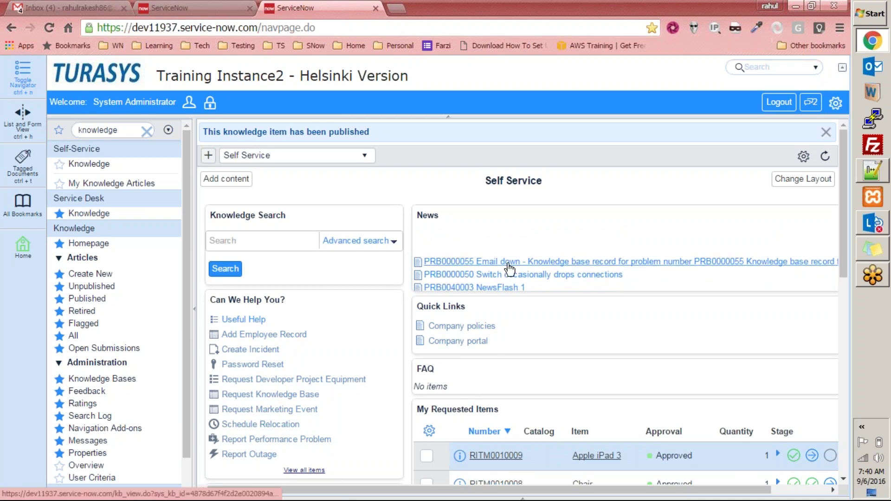
Open the PRB0000055 Email down article from the home page news, rate it three stars and mark it as helpful.
left_click(537, 264)
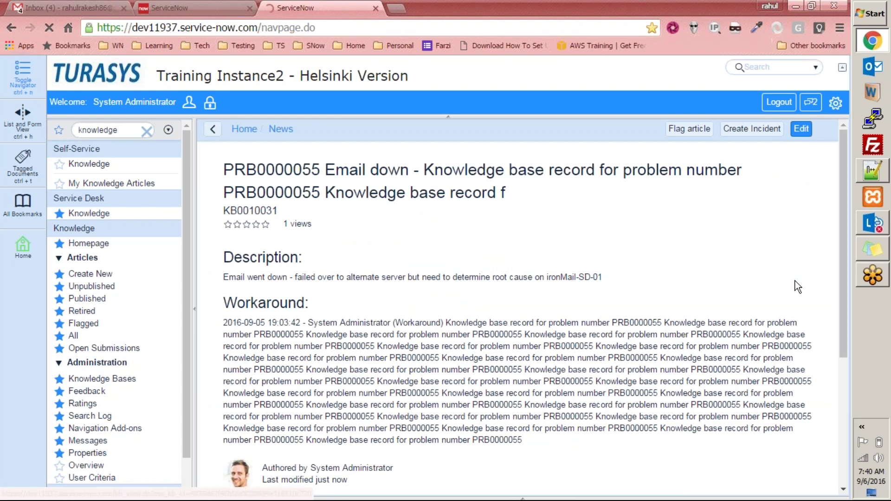
left_click_drag(842, 258, 815, 197)
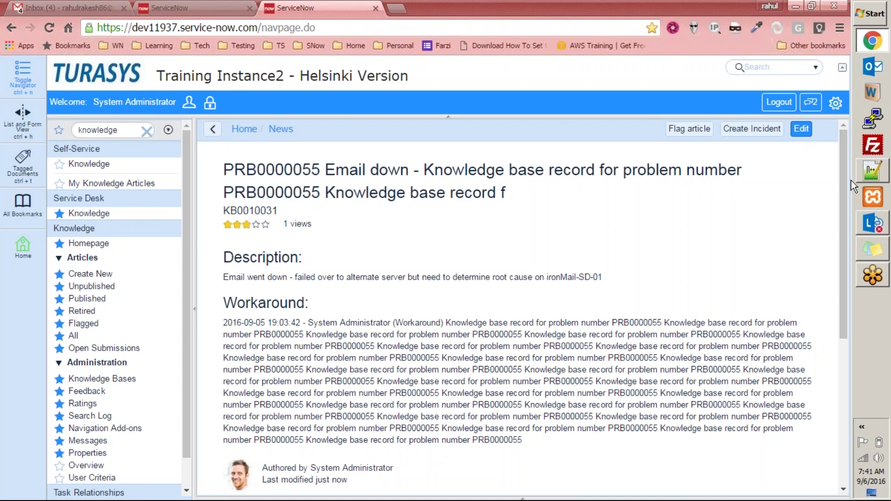
left_click_drag(845, 219, 846, 322)
left_click(290, 345)
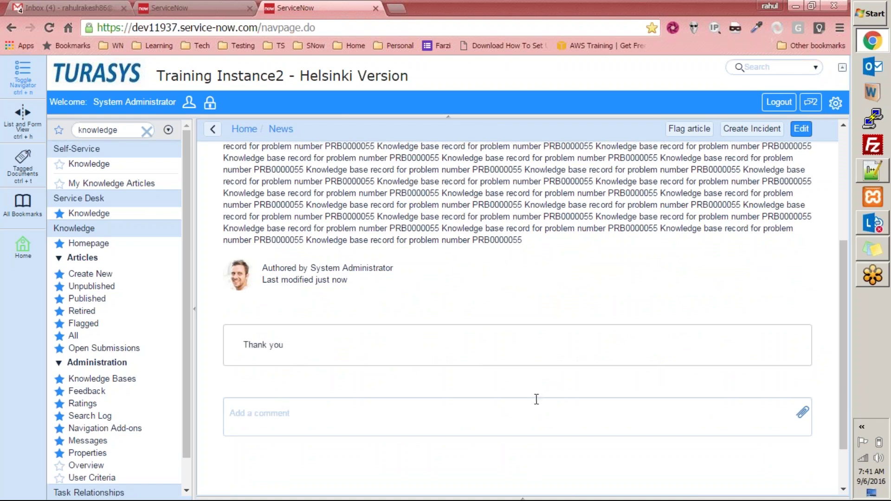
Post the comment "No comments" on the news article.
left_click(443, 366)
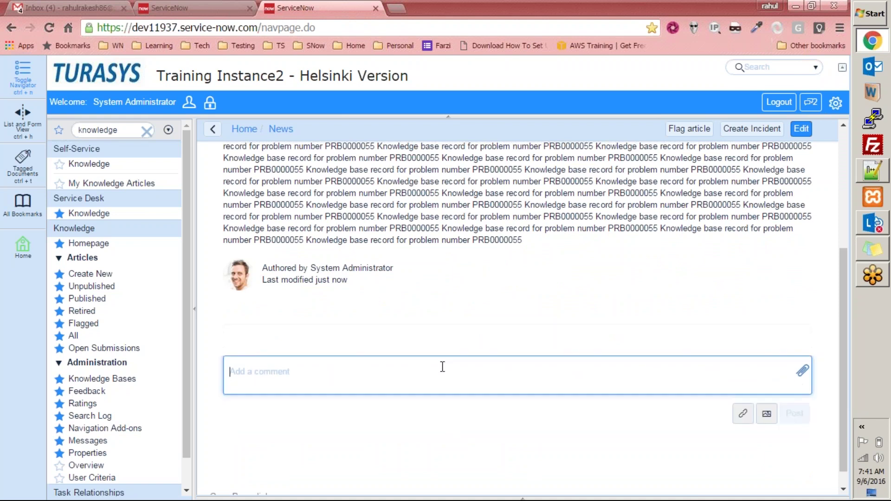
type("No comments")
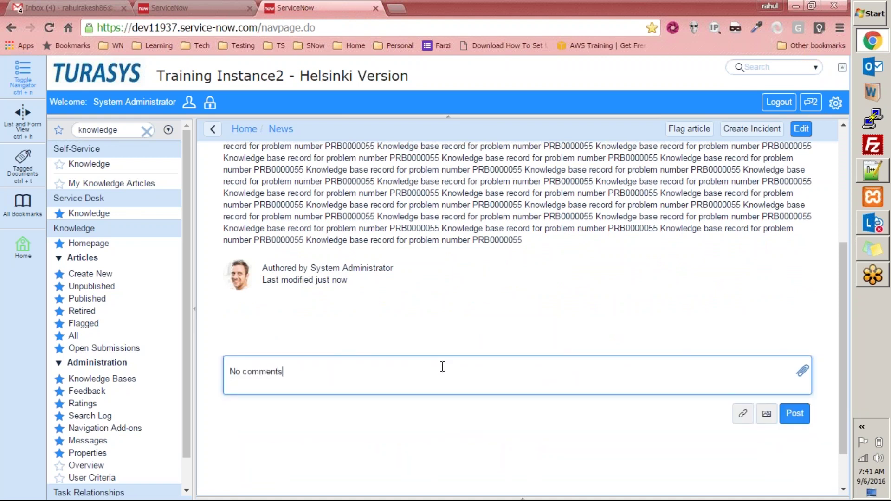
left_click(794, 414)
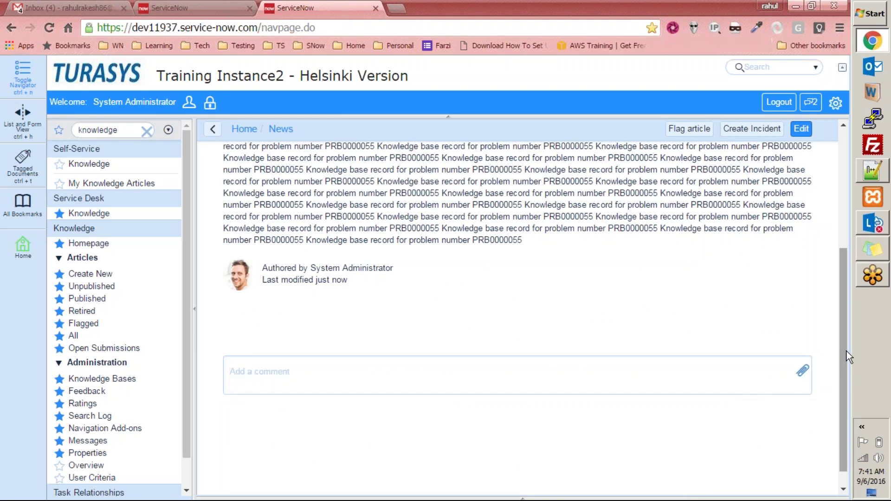
left_click_drag(845, 351, 822, 173)
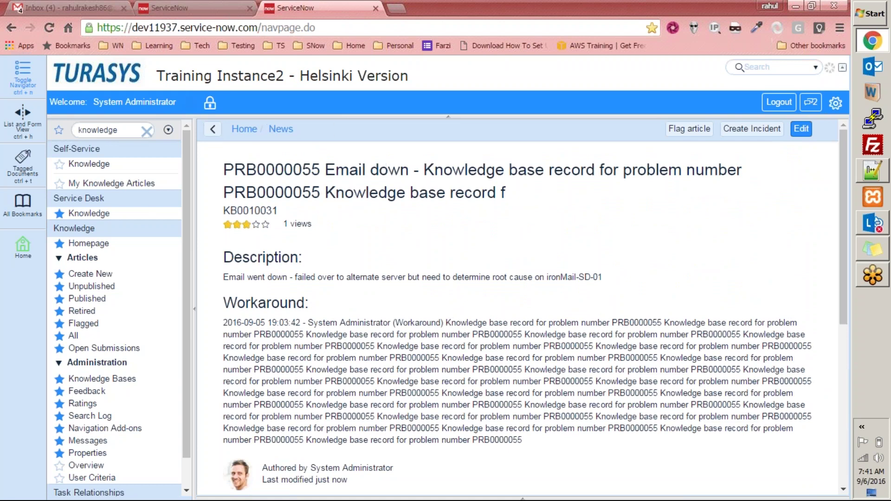
Impersonate the fifth user in the recent impersonations and open the PRB0000055 Email down article from the news.
left_click(189, 102)
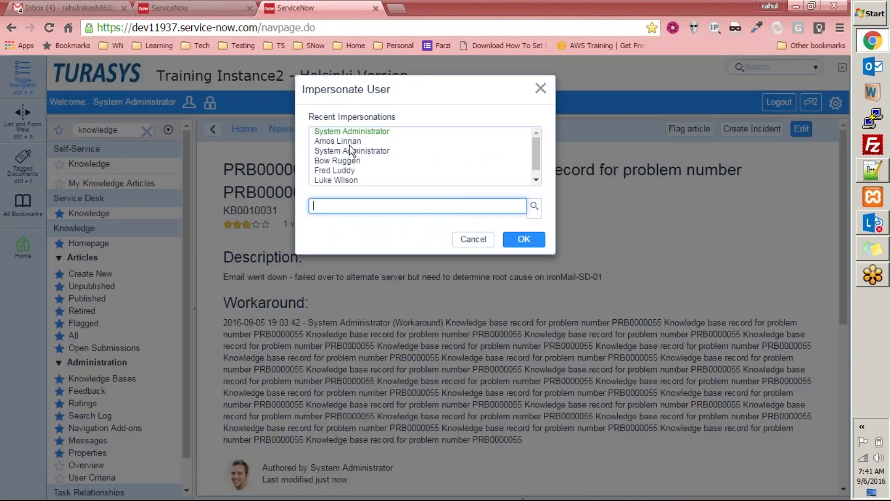
left_click(349, 170)
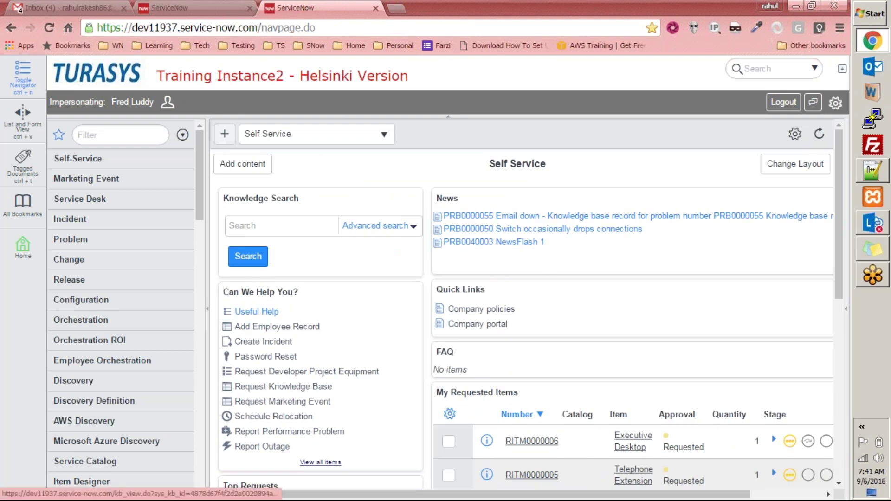
left_click(492, 216)
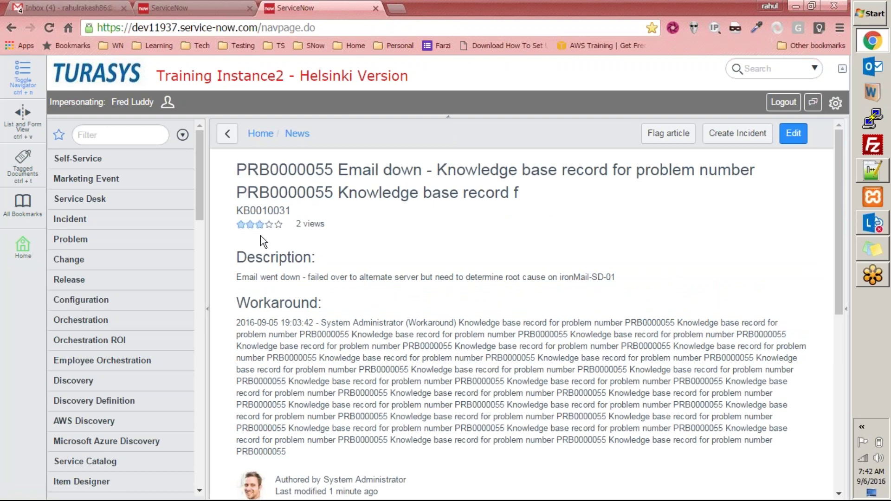
Review the article's feedback and comment as the impersonated user and mark the article as not helpful.
left_click_drag(836, 263, 839, 380)
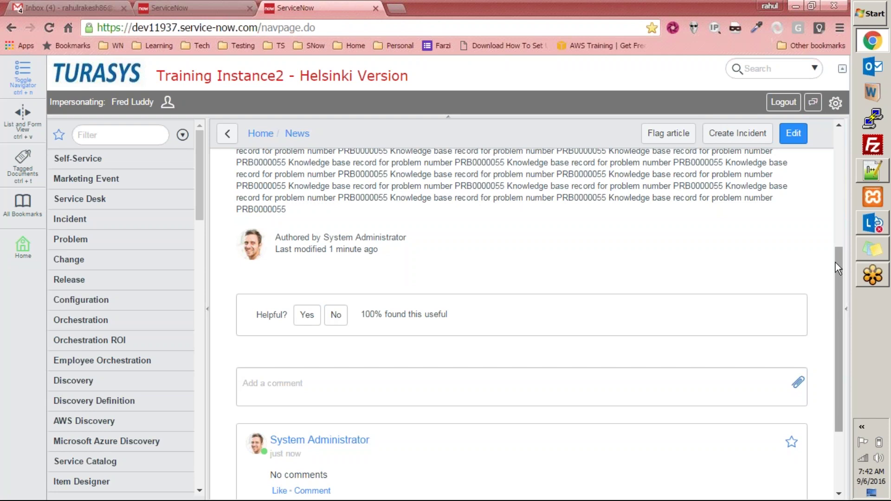
left_click_drag(837, 267, 840, 319)
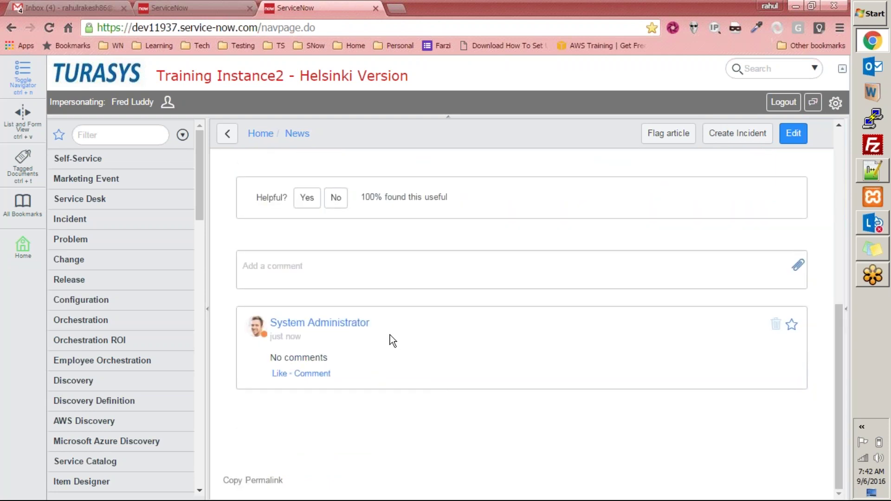
left_click(326, 204)
left_click(326, 204)
left_click(318, 204)
left_click(326, 204)
left_click(326, 204)
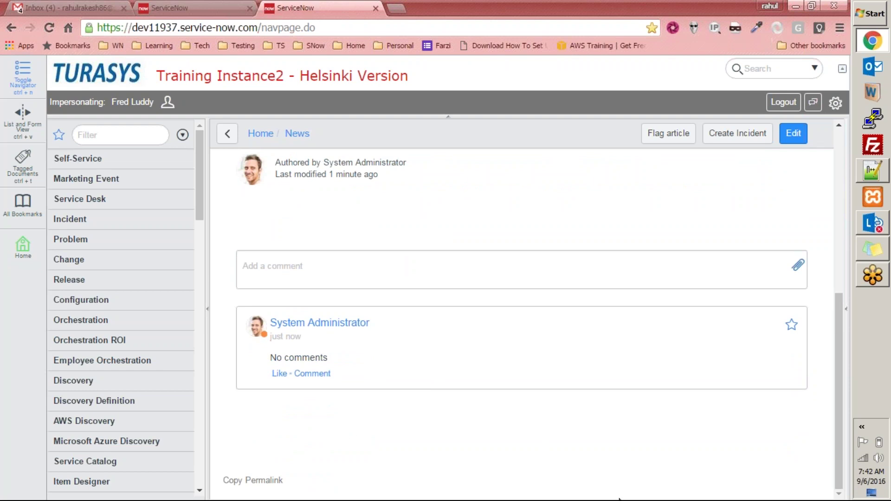
Switch back to System Administrator and reopen the PRB0000055 news article to check its views, rating, helpfulness and comments.
left_click_drag(836, 418, 825, 223)
left_click(167, 105)
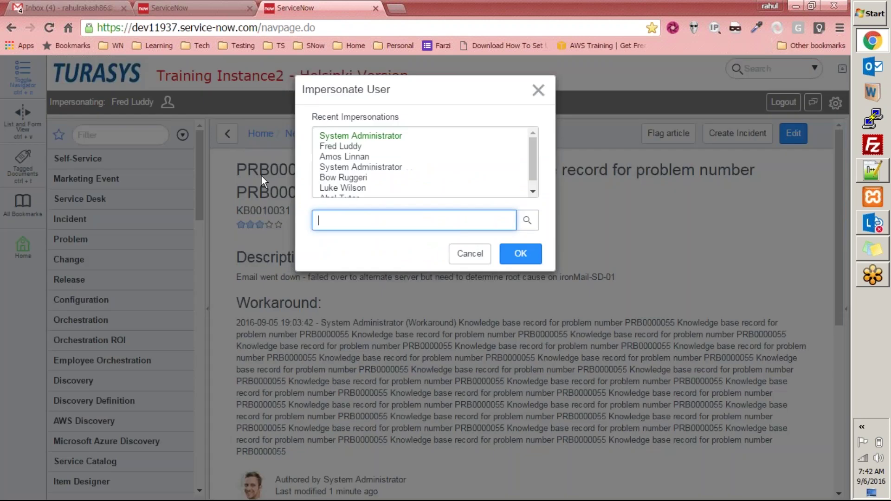
left_click(345, 137)
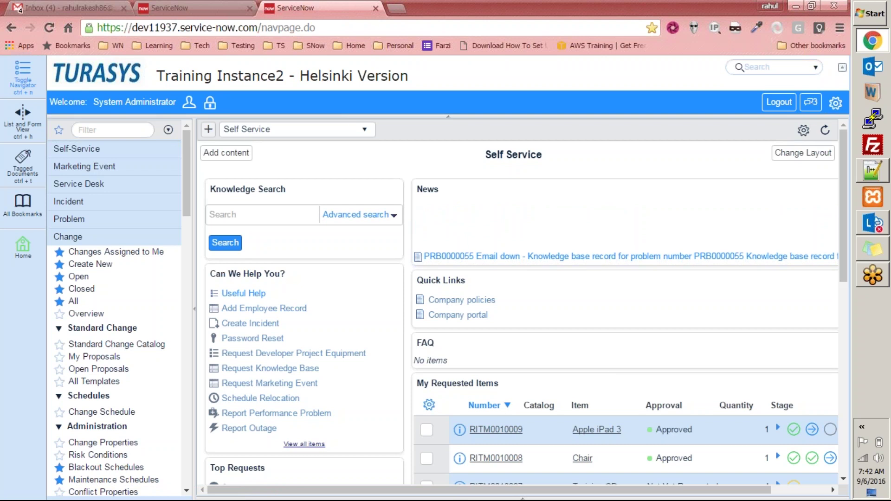
left_click(599, 258)
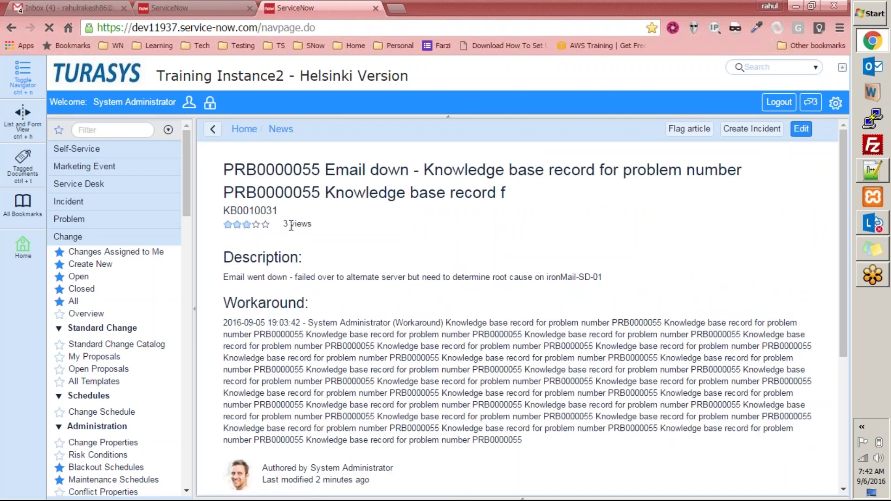
left_click_drag(840, 226, 840, 344)
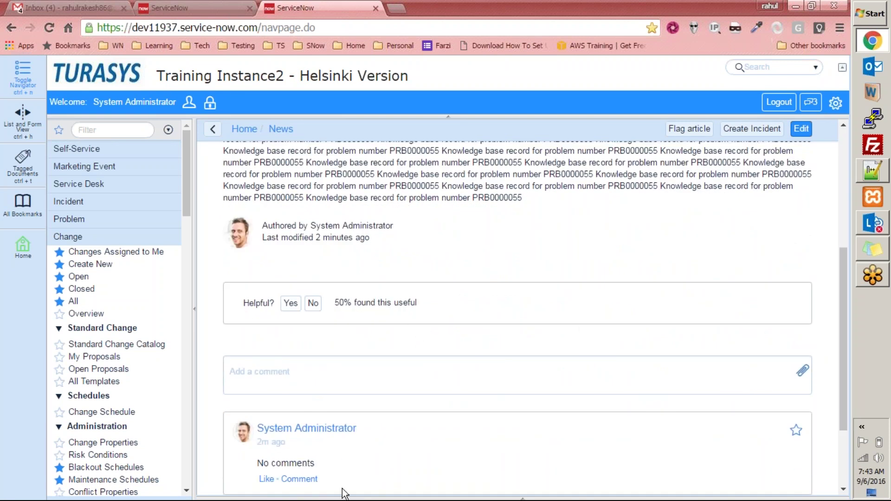
left_click_drag(844, 353, 735, 197)
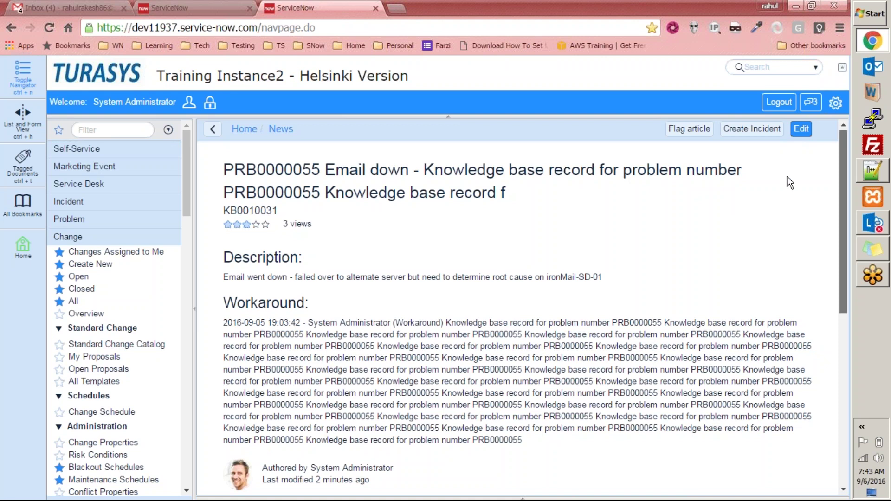
Return to the first ServiceNow browser tab and view the list of all problems, followed by the pending problems.
left_click(189, 6)
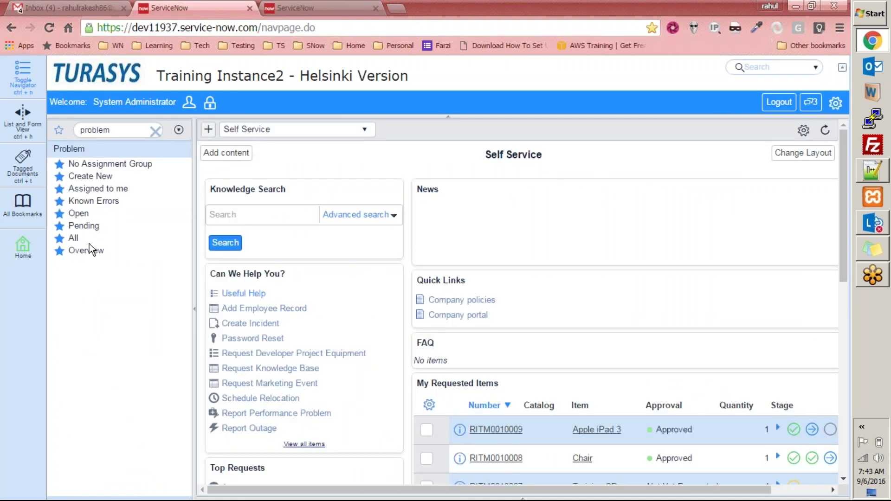
left_click(74, 238)
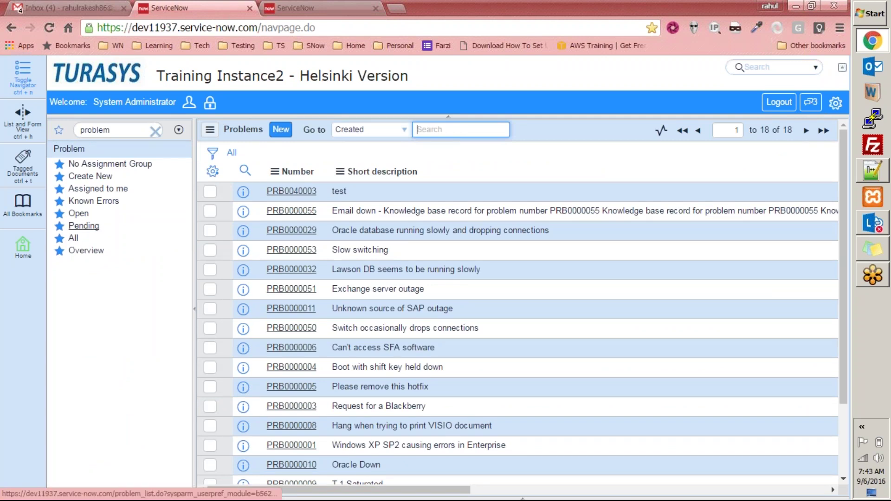
left_click(78, 229)
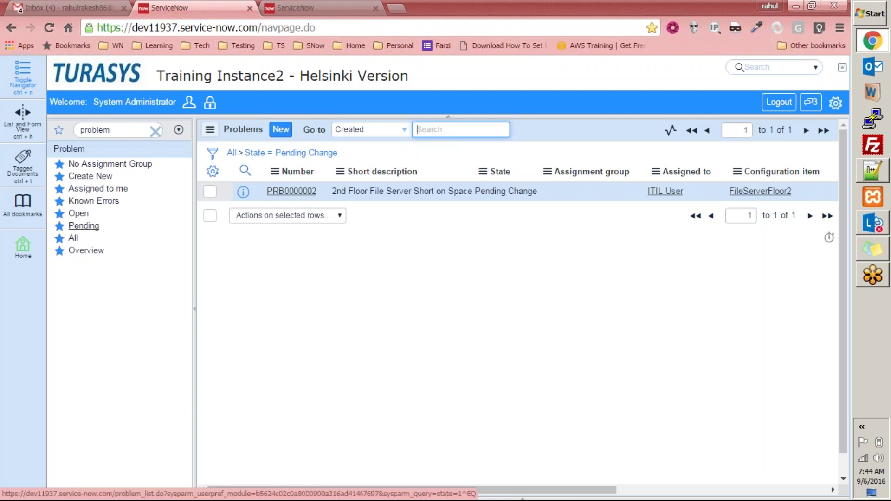
right_click(75, 230)
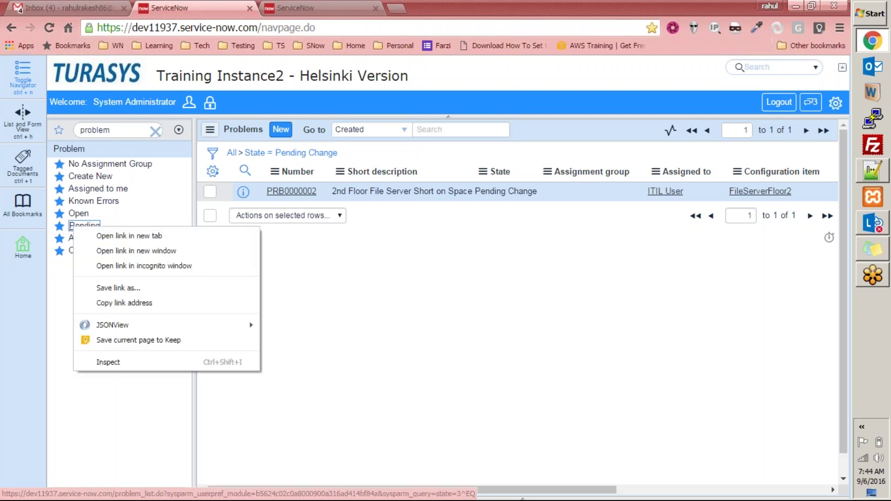
left_click(276, 274)
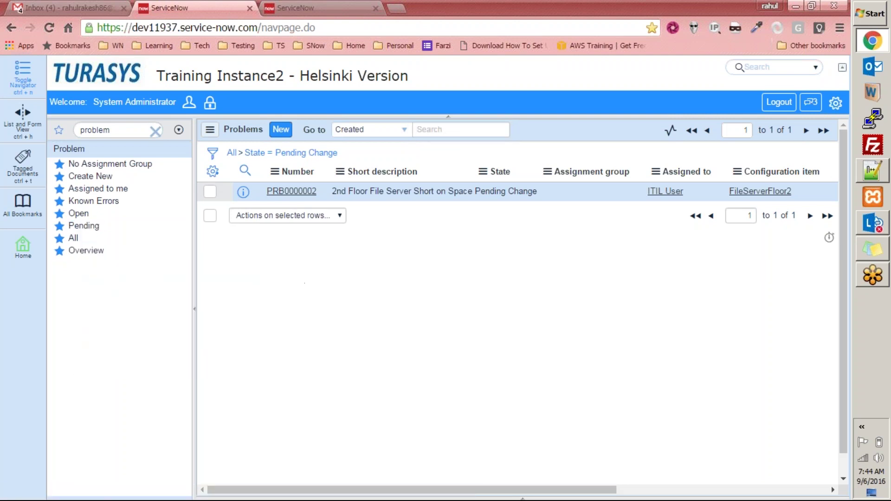
Open the Pending module's configuration from the Problem application and review the filter in its link type settings.
right_click(62, 227)
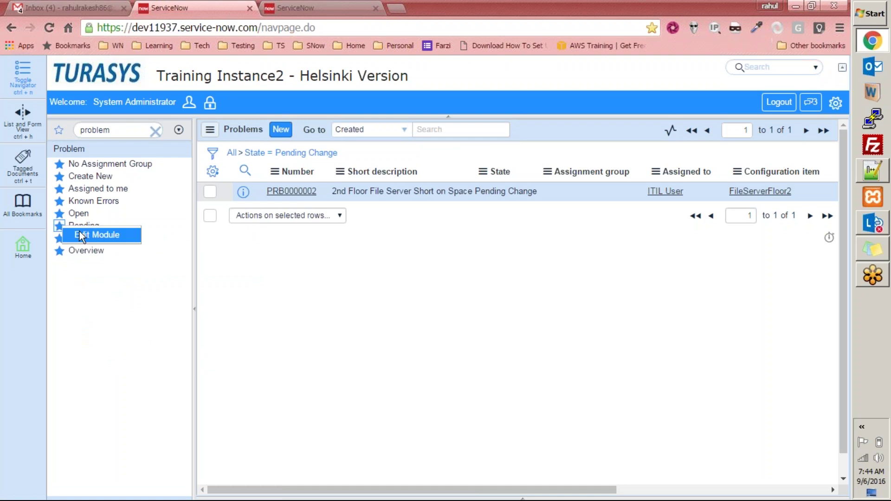
left_click(80, 235)
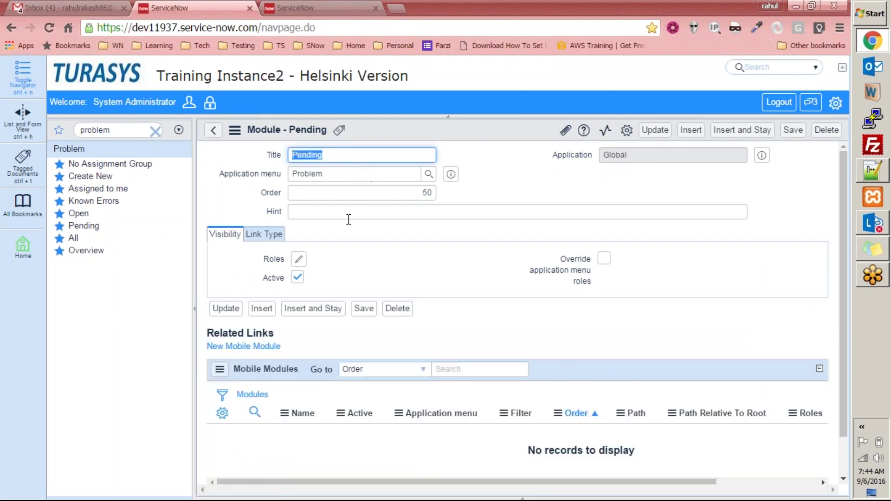
left_click(272, 235)
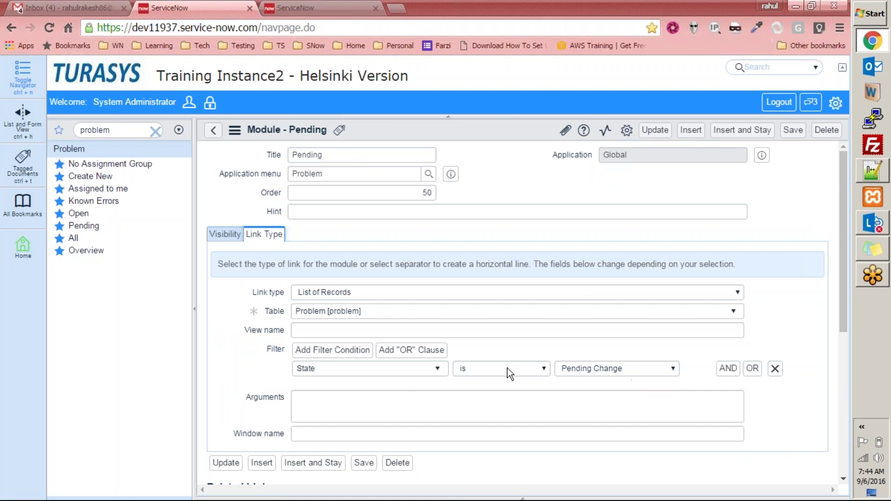
Open problem PRB0040003 from the list of all problems and review the available State options.
left_click(76, 238)
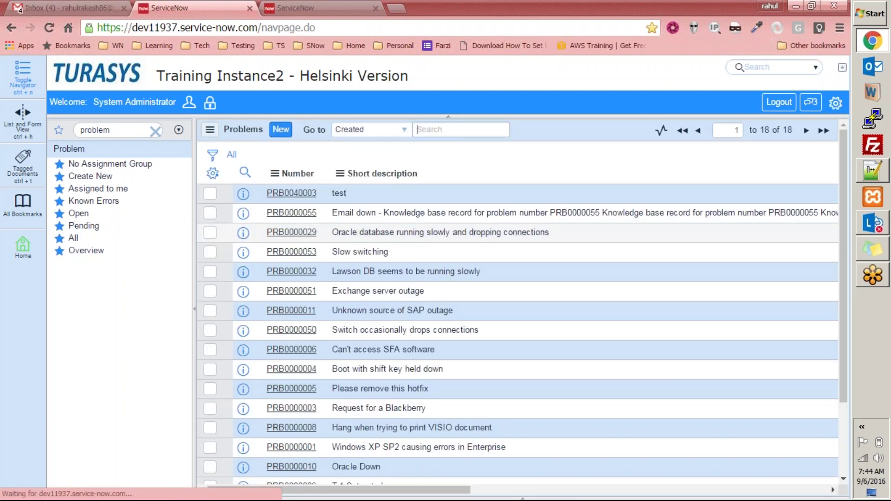
left_click(292, 192)
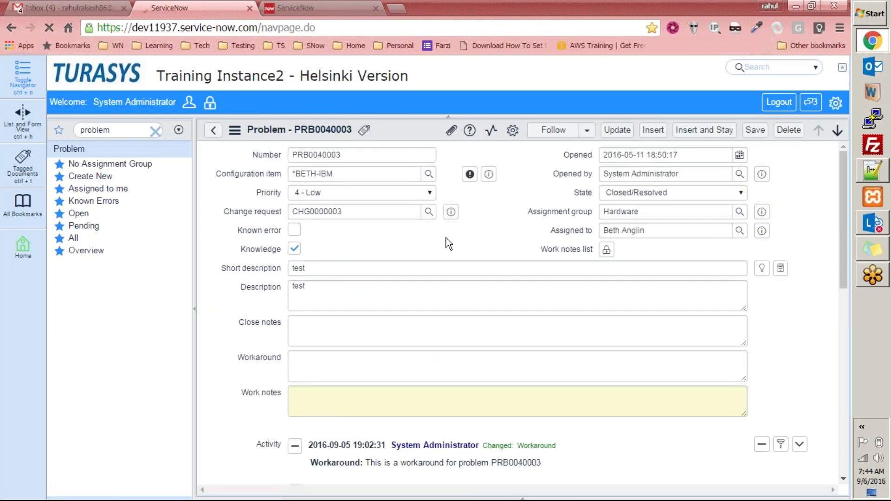
left_click(702, 191)
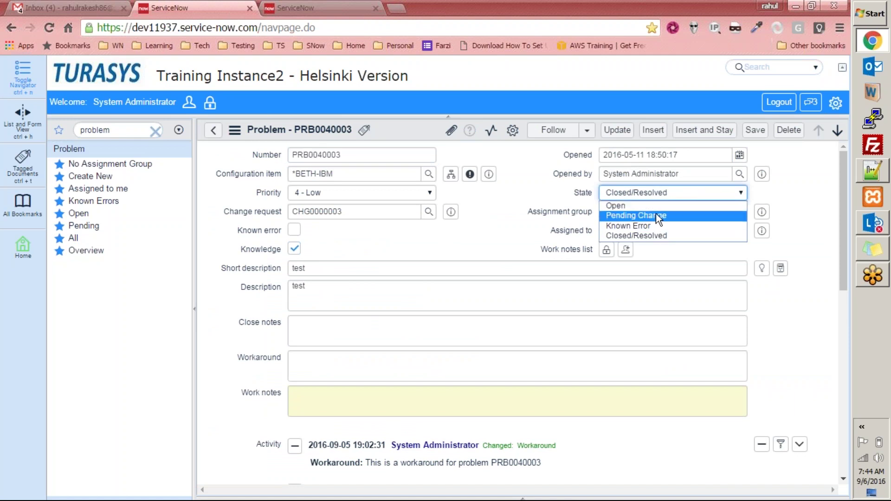
double_click(117, 129)
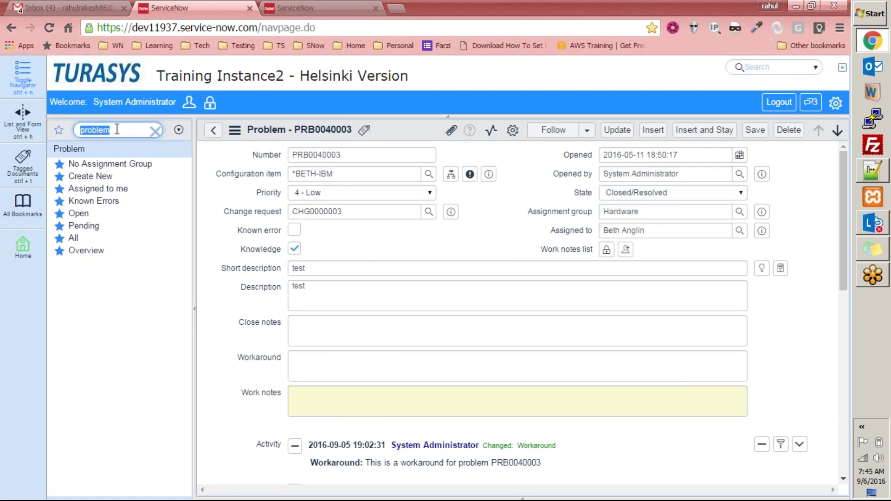
type("modu")
key("BackSpace")
key("BackSpace")
key("BackSpace")
key("BackSpace")
type("probel")
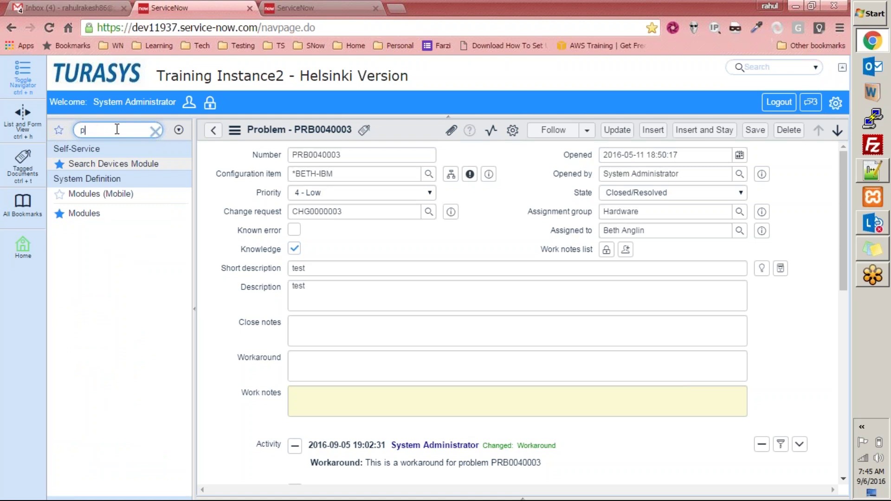
key("BackSpace")
key("BackSpace")
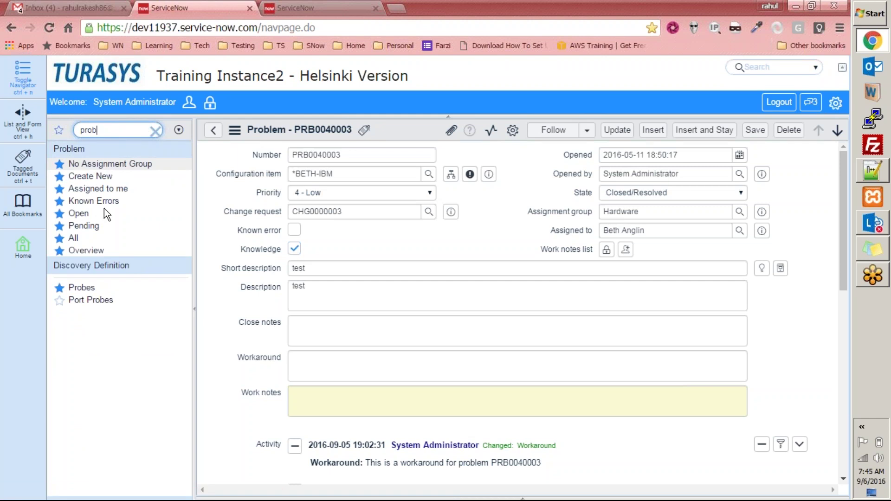
key("BackSpace")
key("BackSpace")
key("BackSpace")
key("BackSpace")
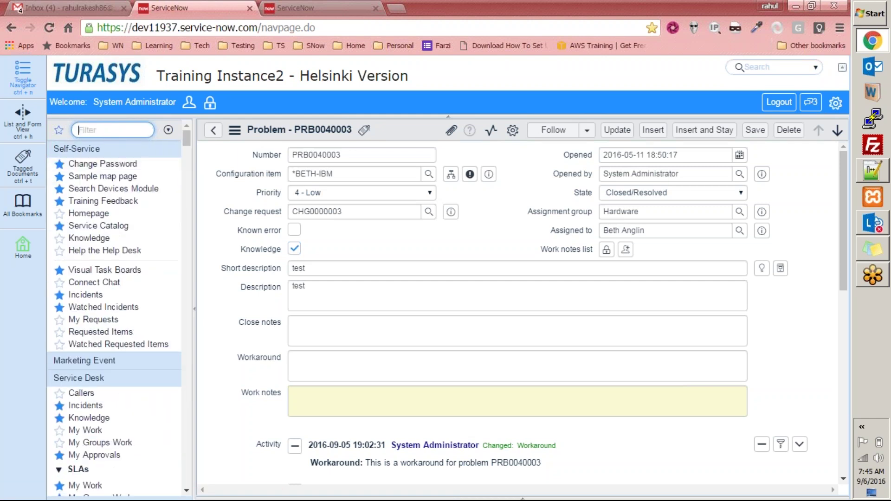
Find the Modules list under System Definition and start a new module titled "Closed / Resolved".
type("modue")
key("BackSpace")
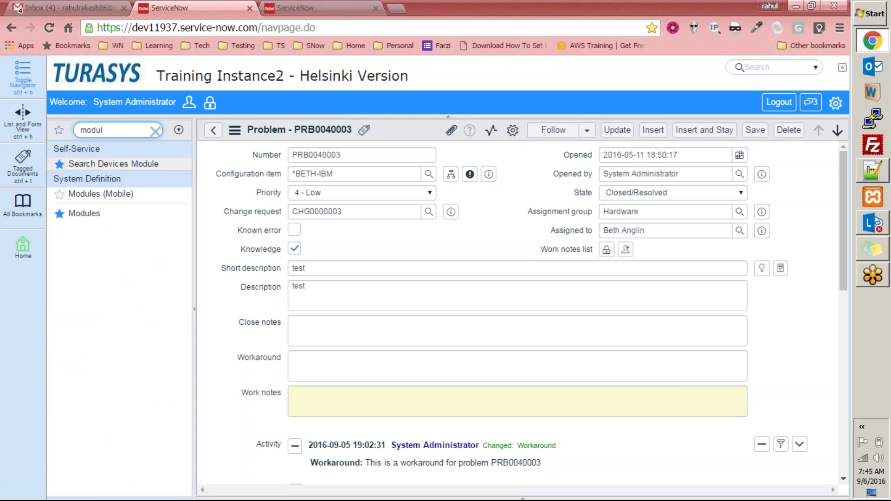
left_click(85, 213)
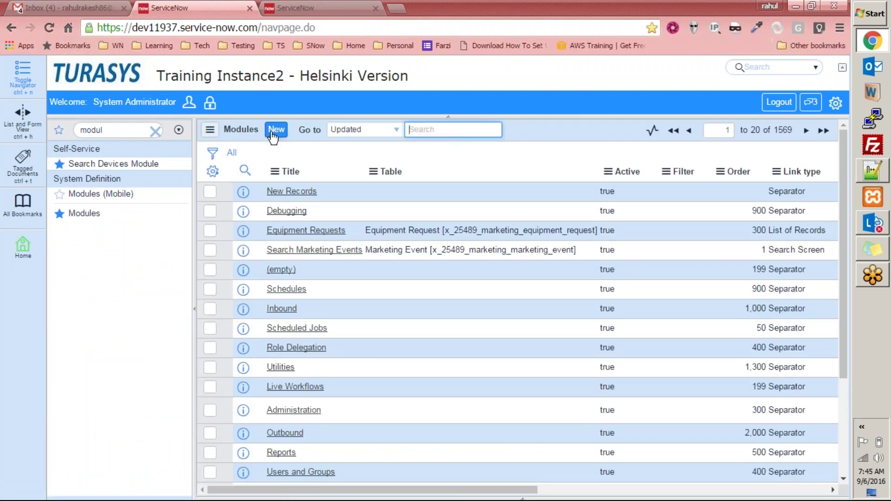
left_click(272, 134)
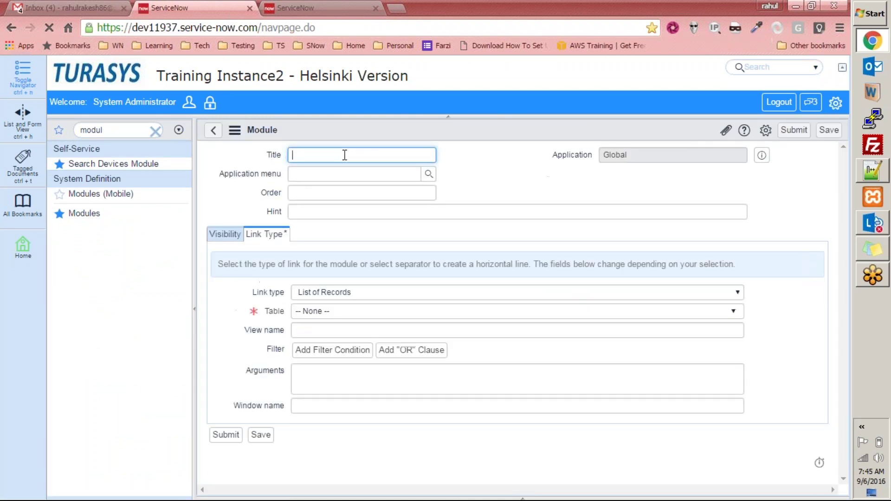
type("Close")
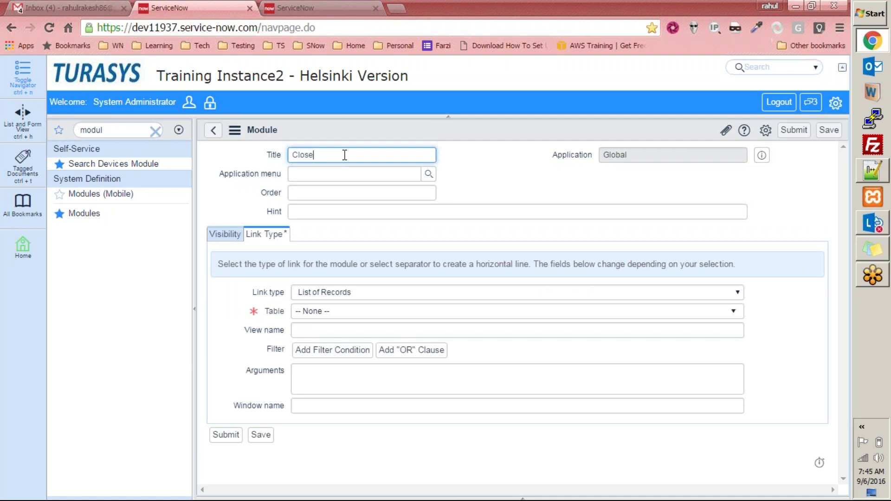
type("d / Resolved")
Assign the module to the problem_management Problem application menu with order 9 and the hint "Show all closed / resolved problems".
left_click(396, 175)
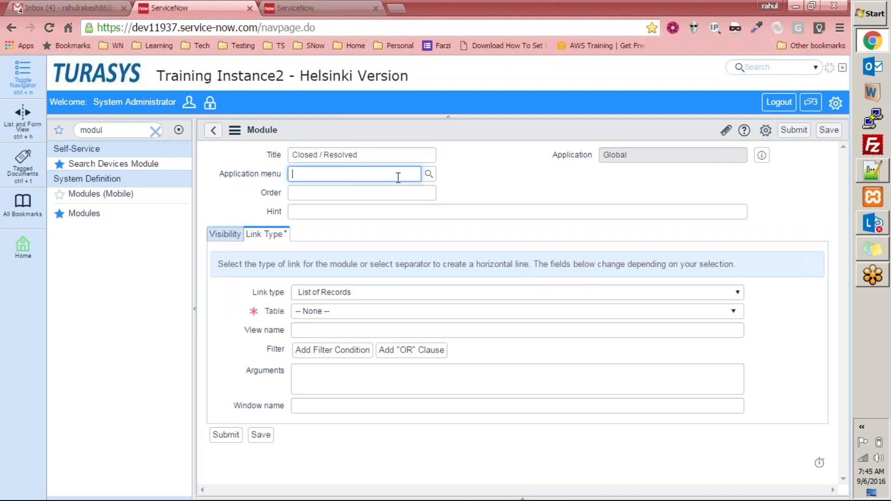
type("proble")
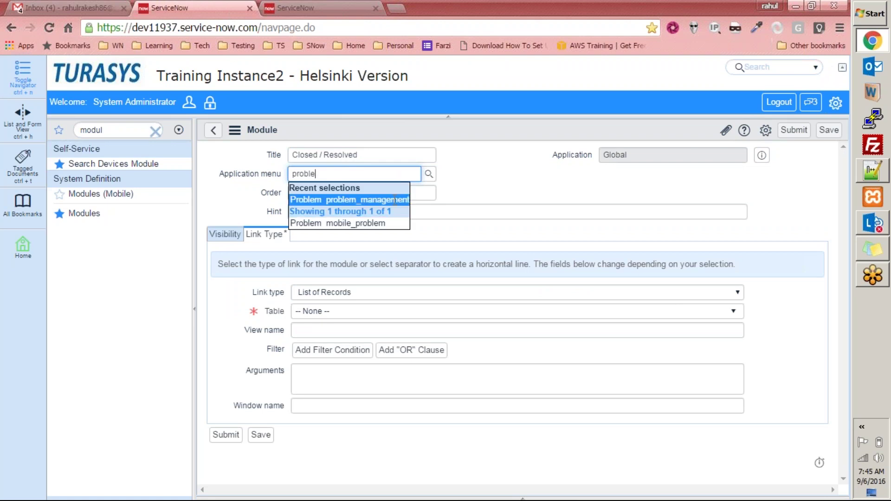
left_click(394, 200)
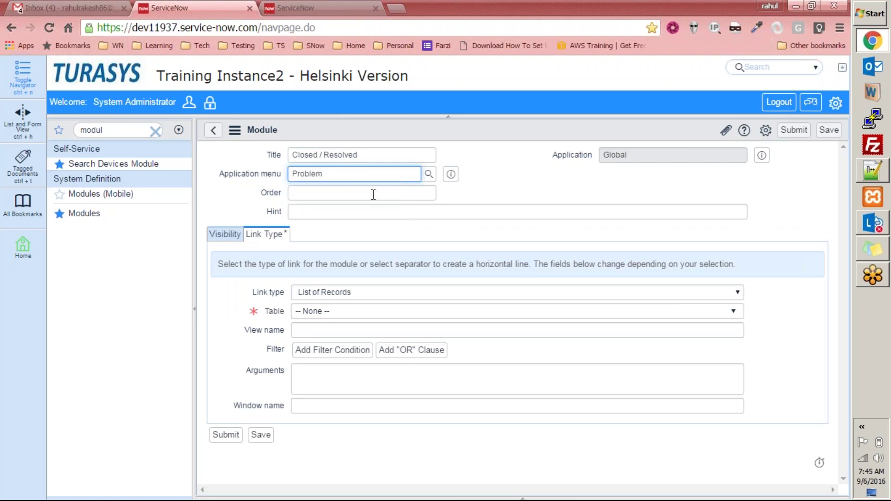
left_click(373, 194)
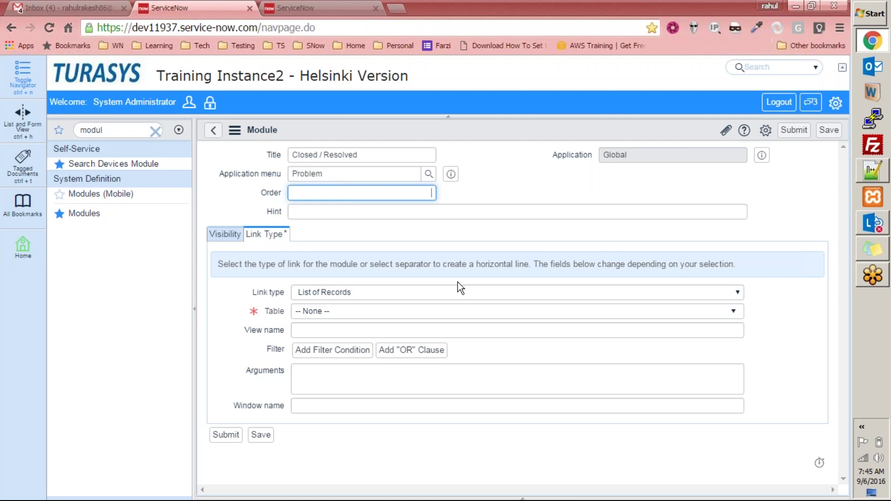
type("9")
left_click(461, 212)
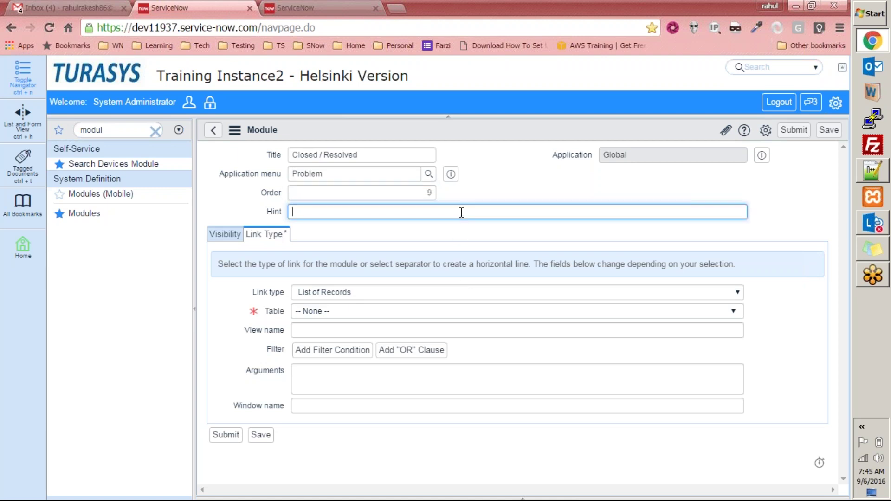
type("Show all closed / resolved problems")
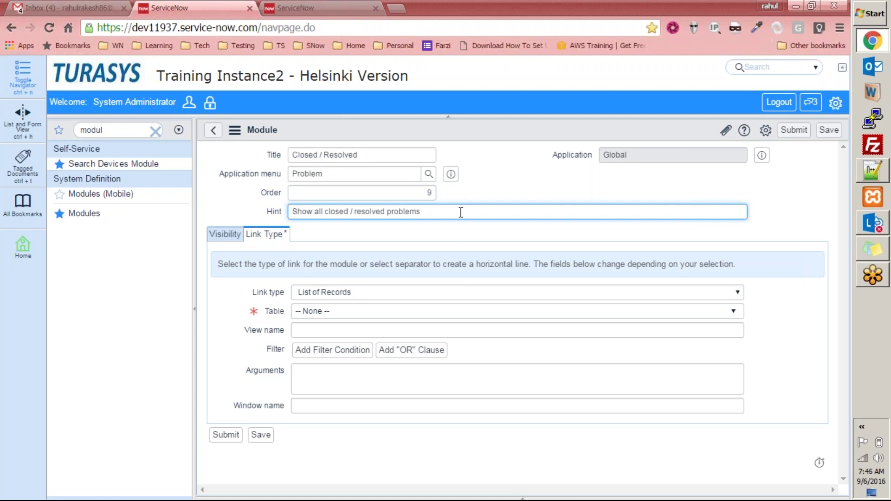
Set the table for the new module's List of Records link to Problem [problem].
left_click(375, 318)
type("robel")
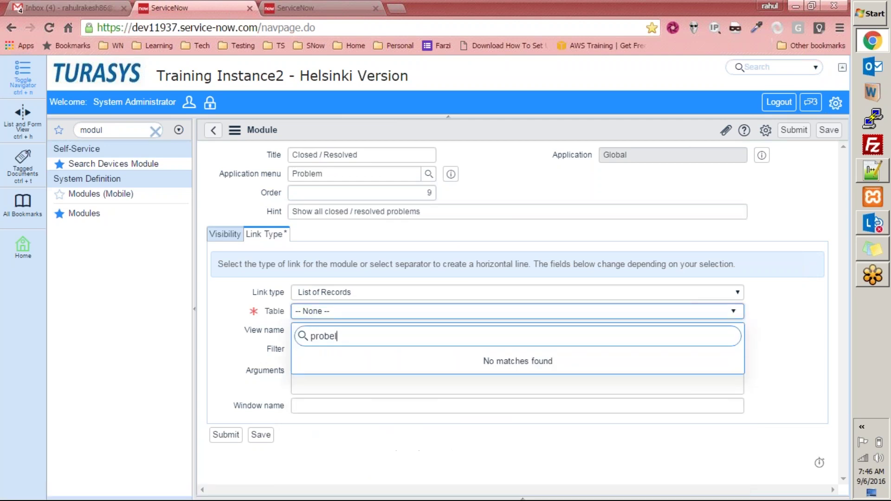
key("BackSpace")
key("BackSpace")
type("le")
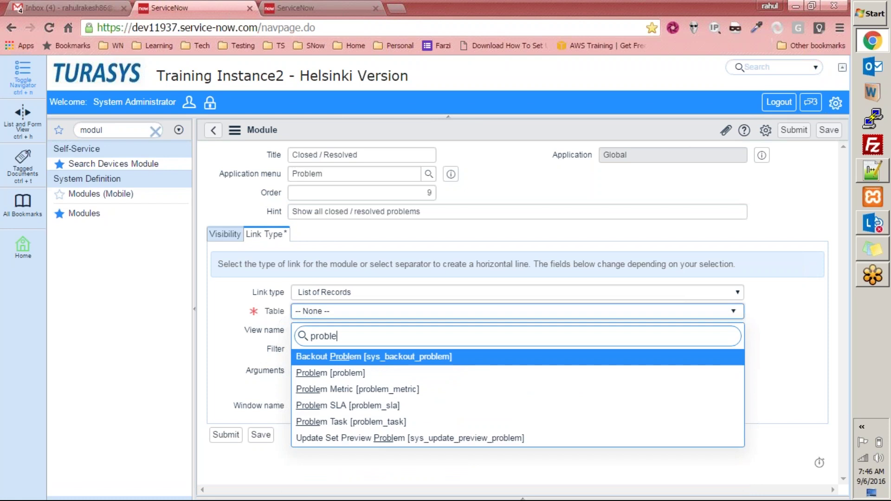
left_click(353, 375)
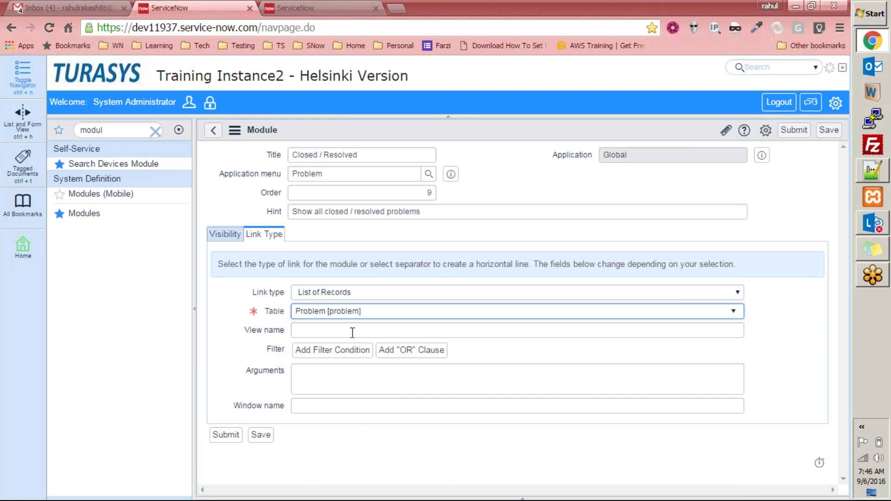
Add the filter condition State is Closed/Resolved to the module and submit the record.
left_click(351, 352)
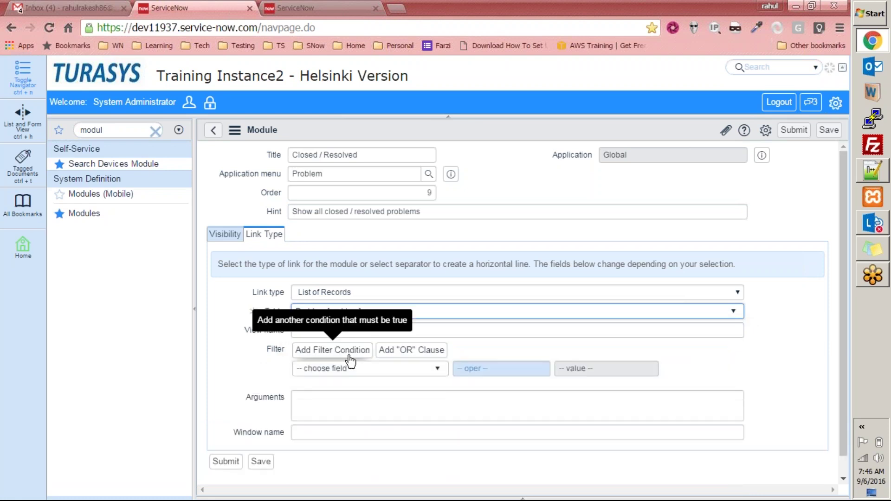
left_click(353, 370)
type("stt")
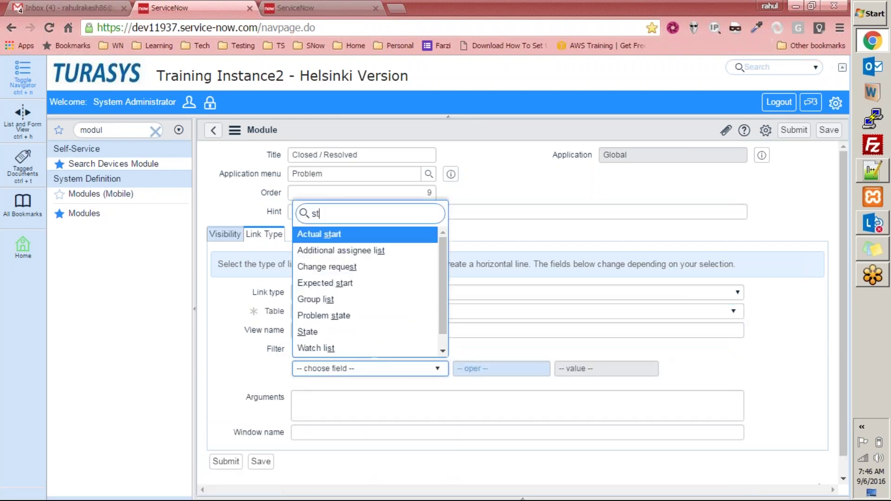
key("BackSpace")
type("ate")
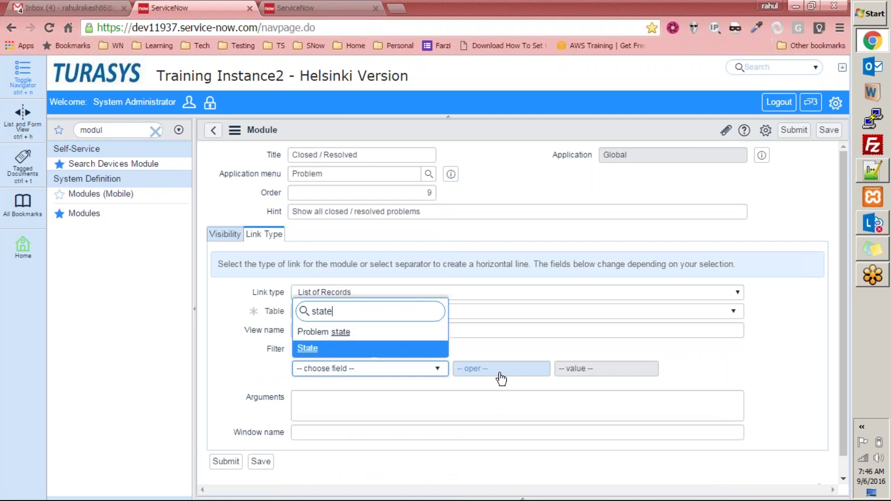
key("Return")
left_click(575, 371)
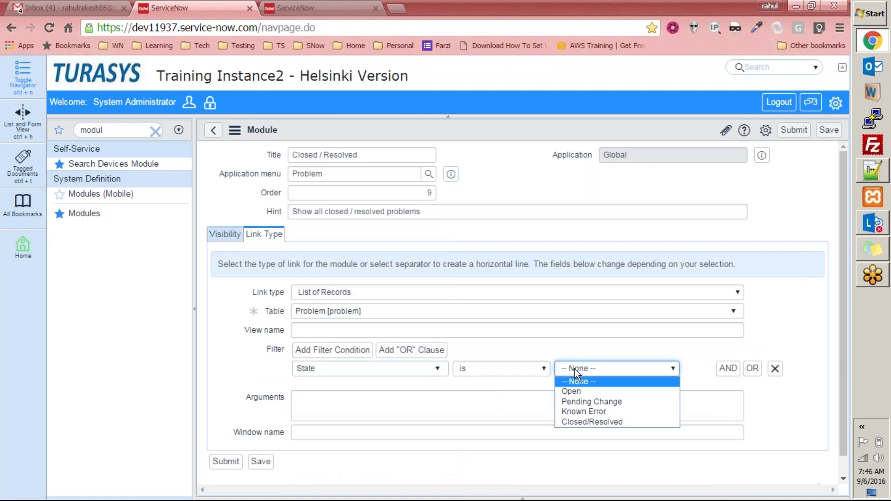
left_click(578, 424)
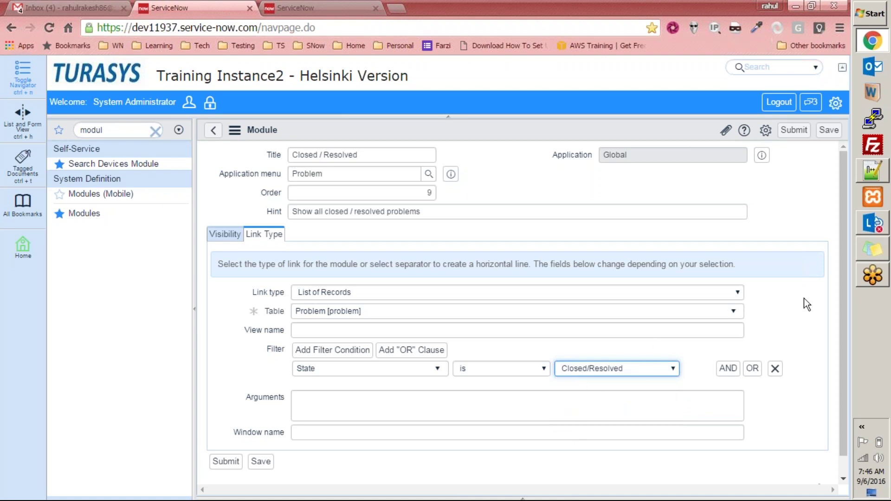
left_click_drag(841, 280, 814, 193)
left_click(794, 131)
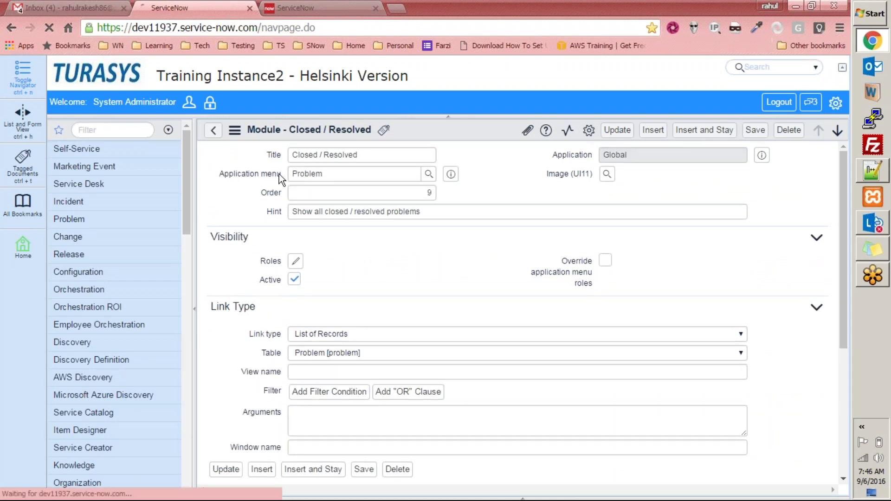
Expand the Problem application, check the new Closed / Resolved module's hint and open its list of problems.
left_click(90, 226)
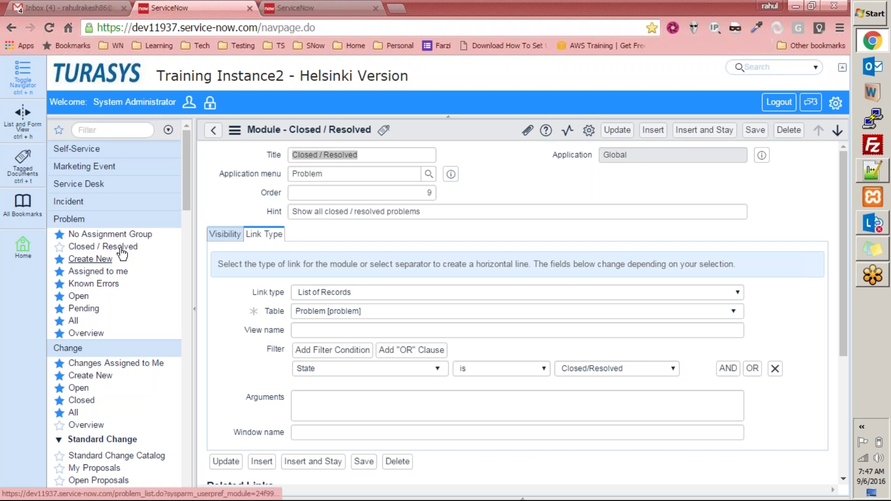
mouse_move(120, 255)
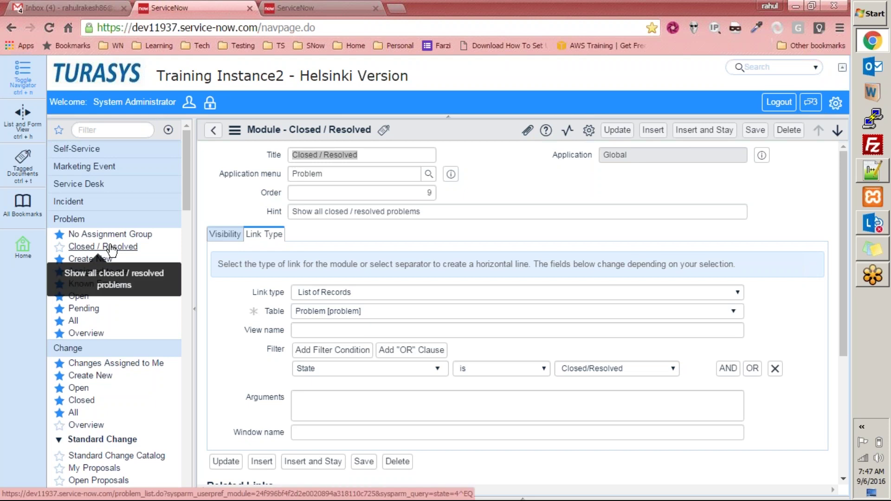
left_click(110, 248)
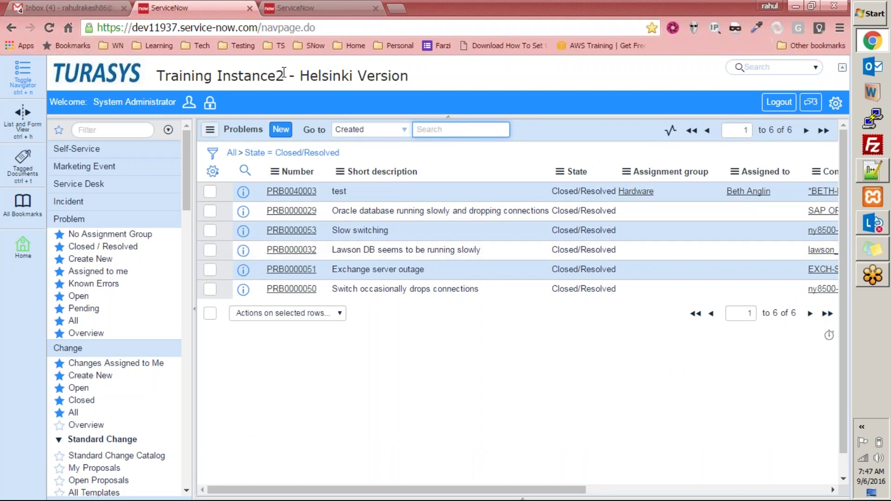
Filter the application navigator by "probl" to show only the Problem modules.
left_click(136, 135)
type("p")
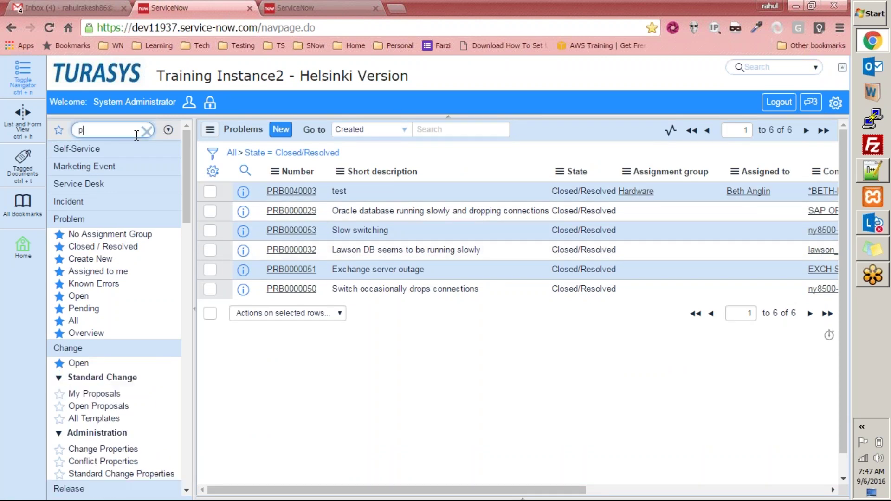
type("robel")
key("BackSpace")
key("BackSpace")
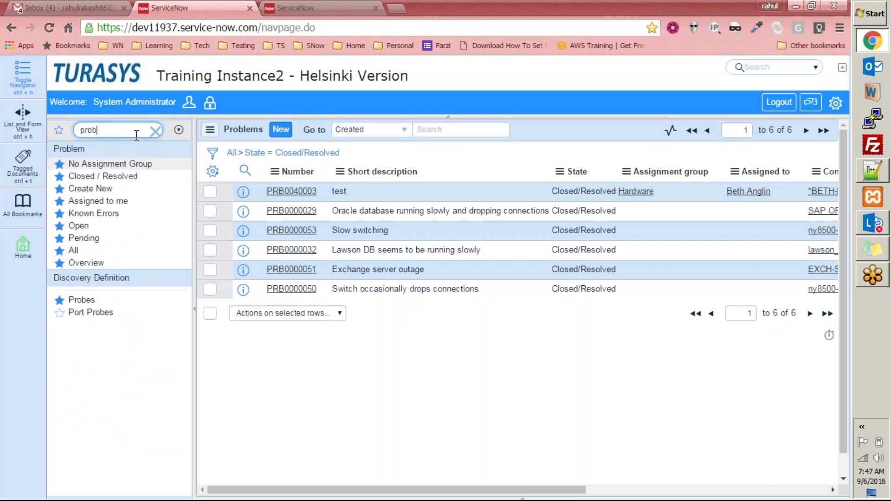
type("l")
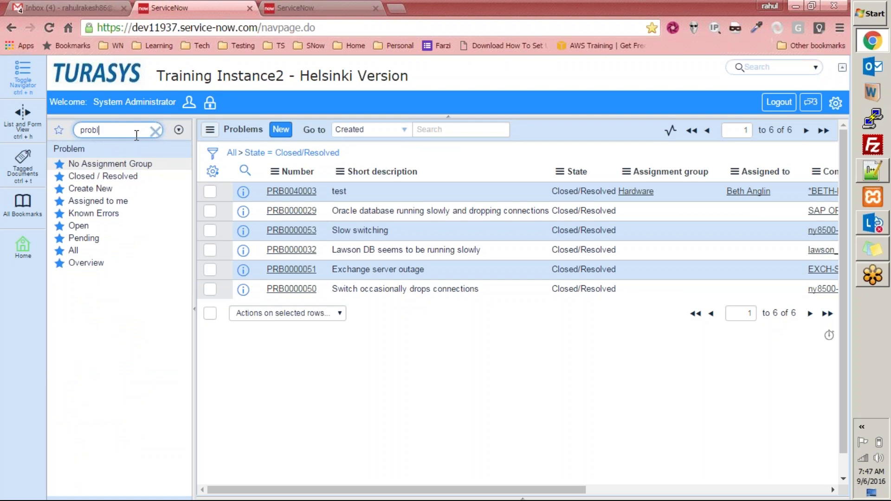
View the Closed / Resolved, Pending, Open and Known Errors problem lists and the list of problems assigned to the current user.
left_click(103, 176)
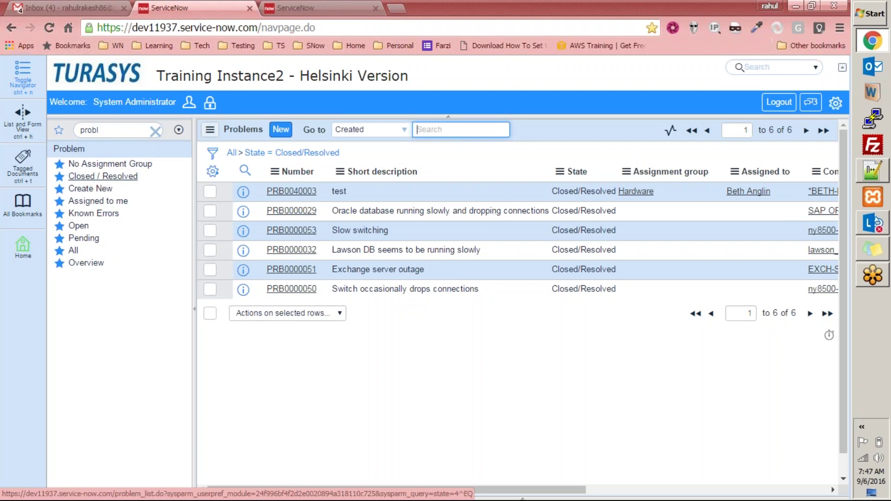
left_click(94, 238)
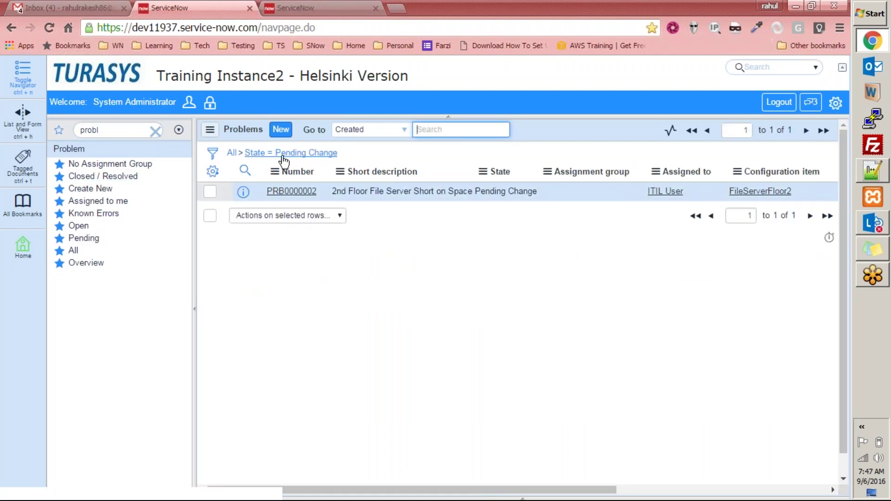
left_click(79, 226)
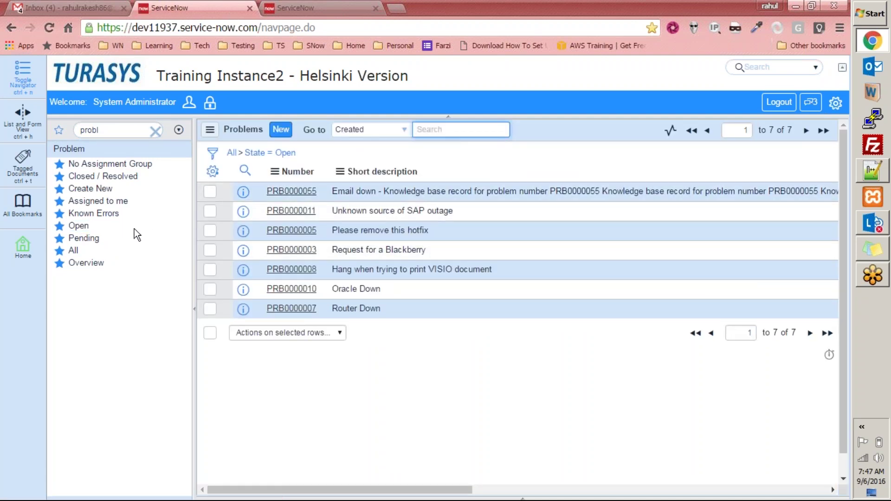
left_click(94, 213)
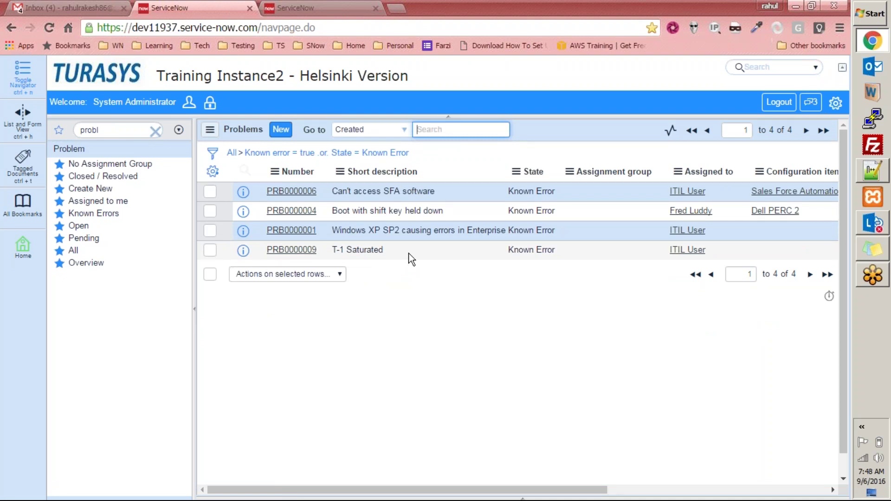
left_click(119, 204)
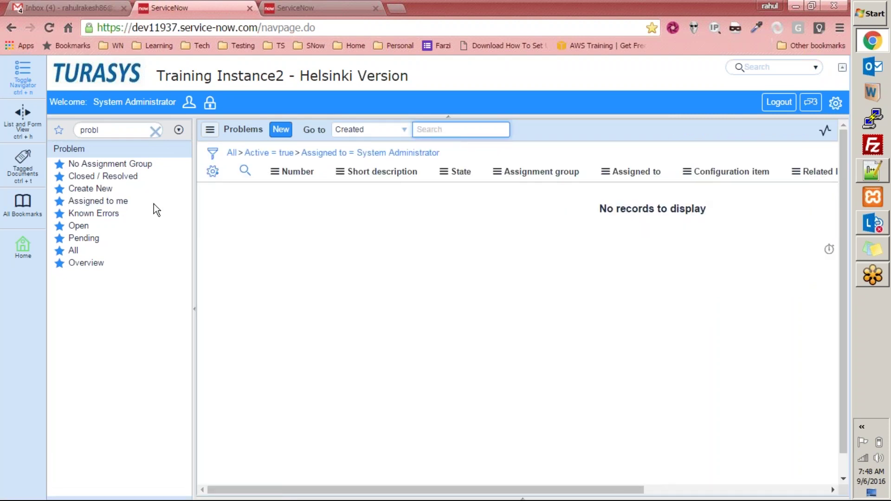
Open problem PRB0000029 from the list of all problems and try to enter System Administrator in its Assigned to field.
left_click(73, 250)
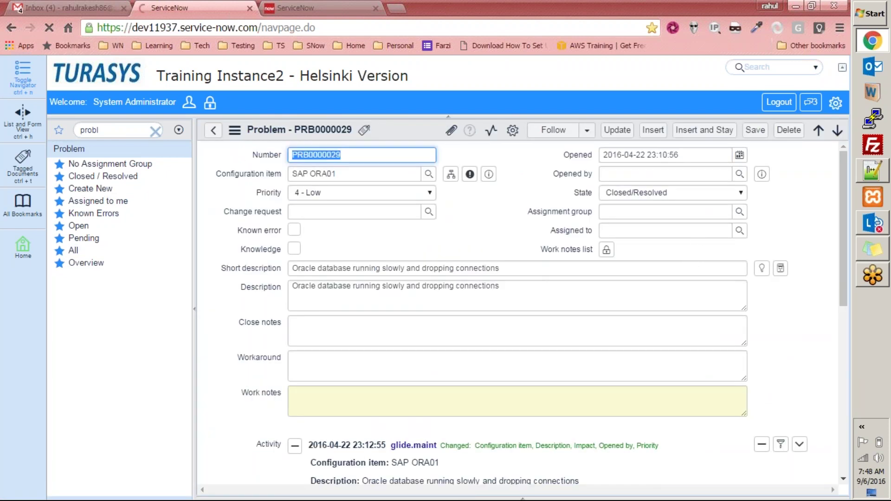
left_click(698, 230)
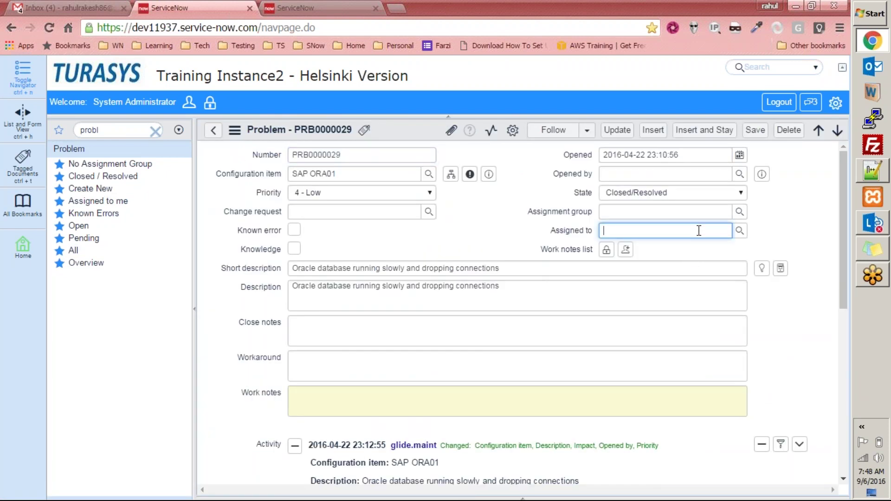
type("system adm")
key("BackSpace")
key("BackSpace")
key("BackSpace")
key("BackSpace")
key("BackSpace")
key("BackSpace")
key("BackSpace")
key("BackSpace")
key("BackSpace")
key("BackSpace")
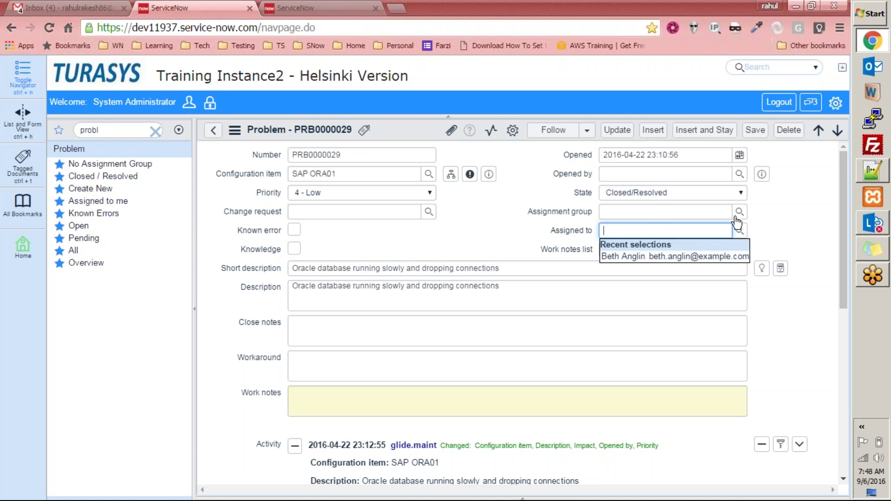
Open the user lookup for Assigned to and search the names for "system administrator" and "admin".
left_click(739, 212)
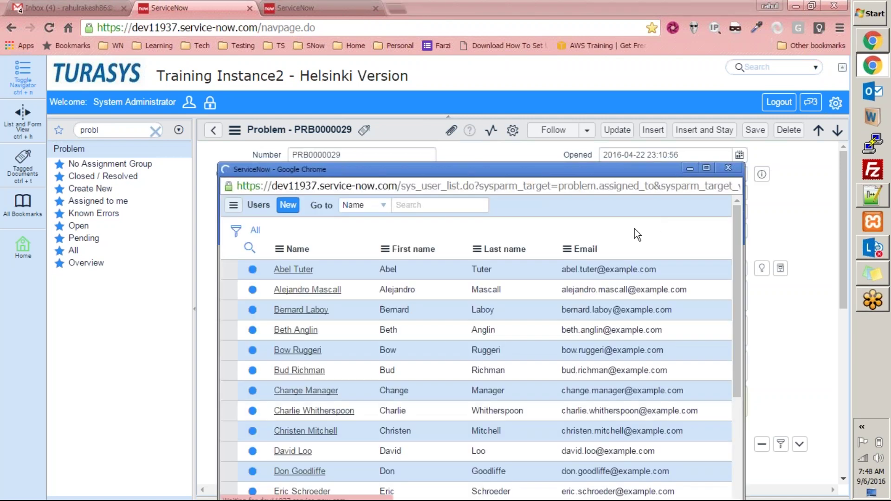
type("system administrator")
key("Return")
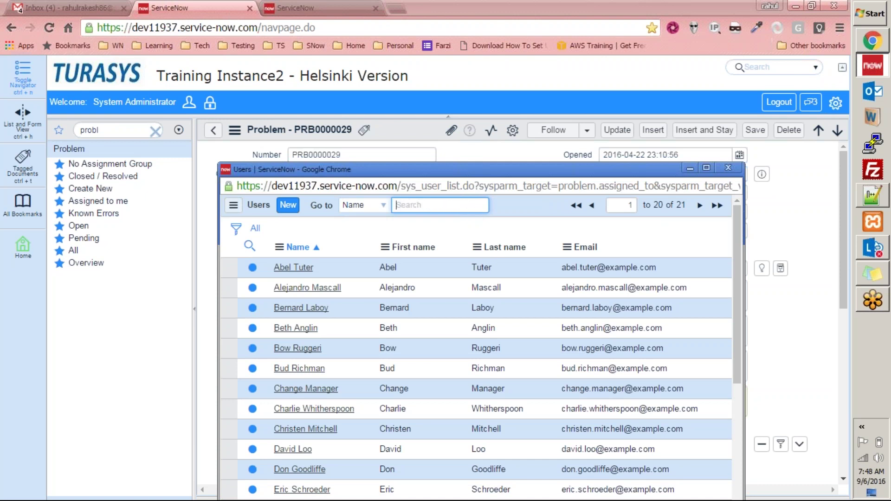
type("admin")
key("Return")
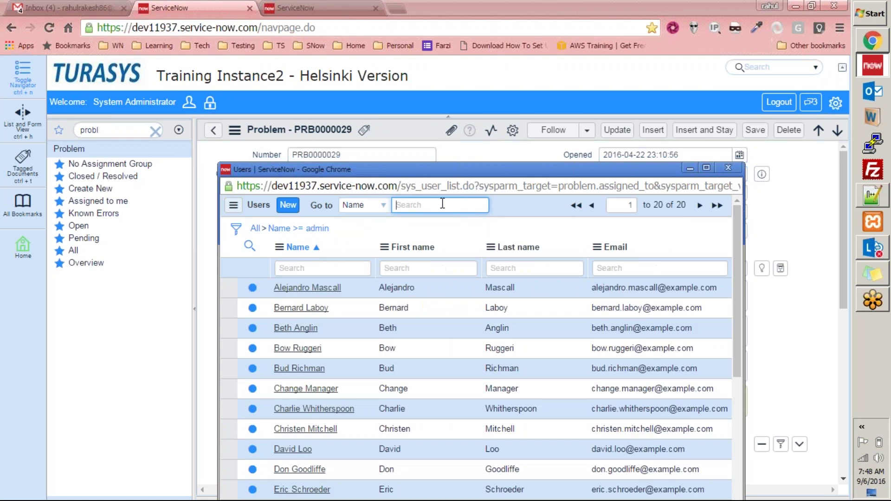
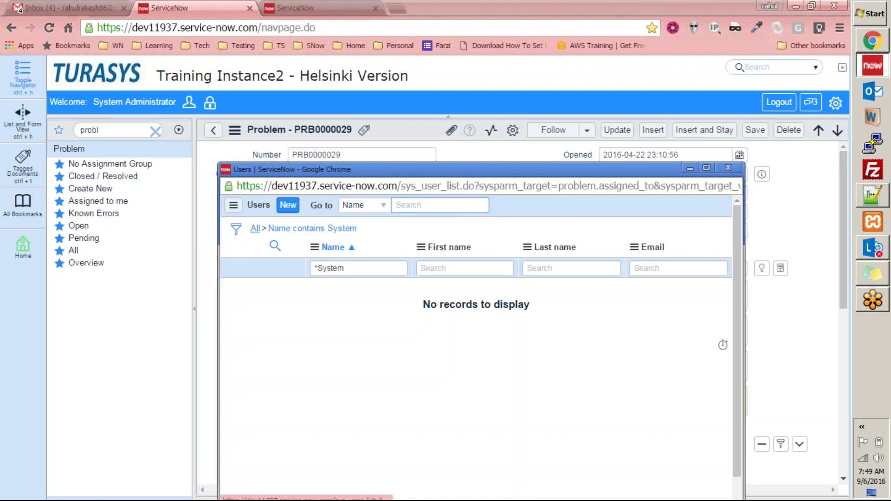
Clear the lookup's name filter, browse all users, try the wildcard search "%admin%" and close the lookup.
left_click(255, 229)
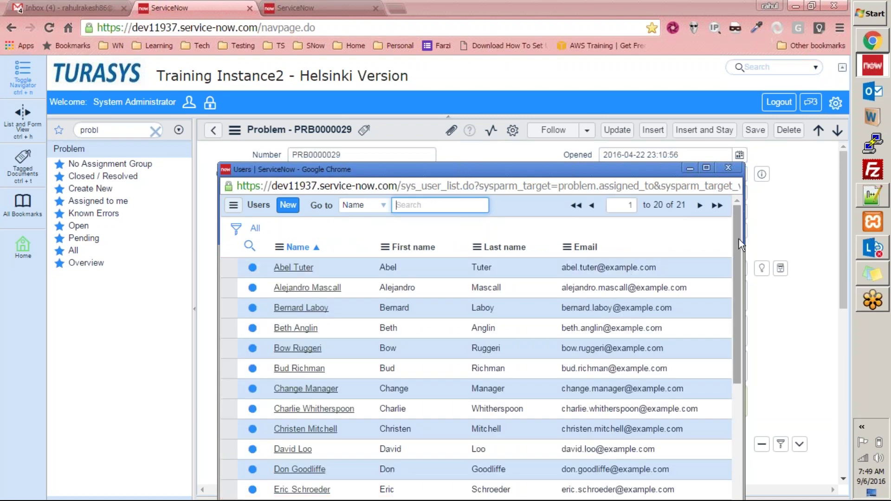
left_click_drag(739, 248, 768, 487)
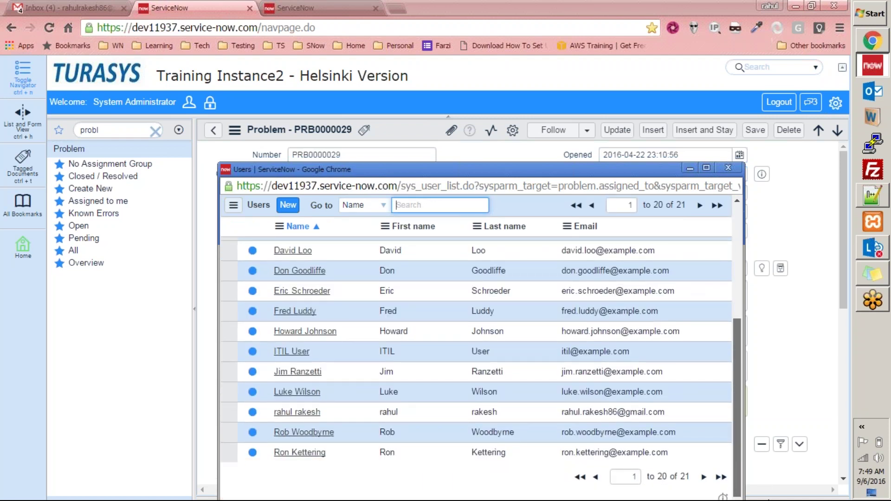
scroll(708, 231, "up", 5)
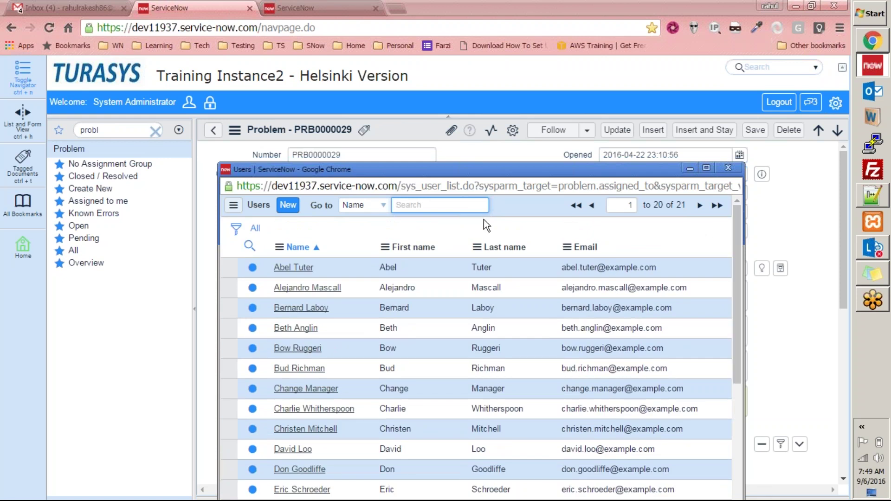
type("%%")
key("Left")
type("admin")
left_click(736, 169)
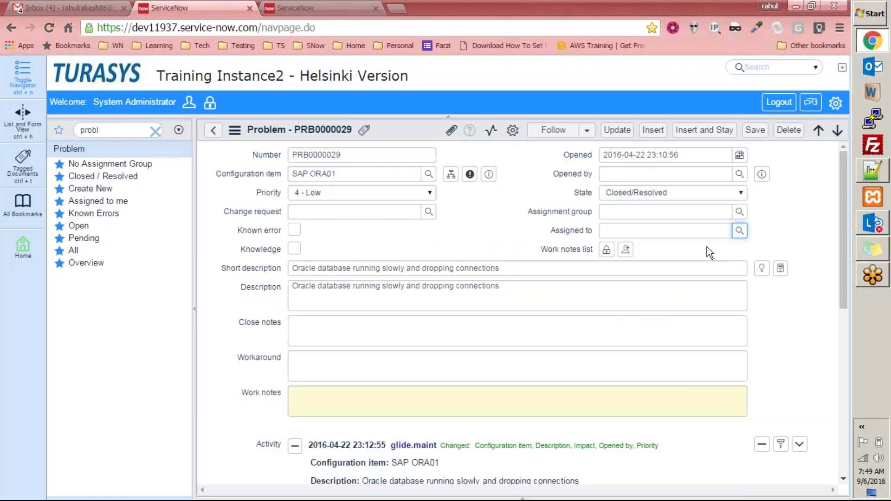
Check the users offered for Assigned to once more, close the lookup and show the field label's configuration options.
left_click(739, 230)
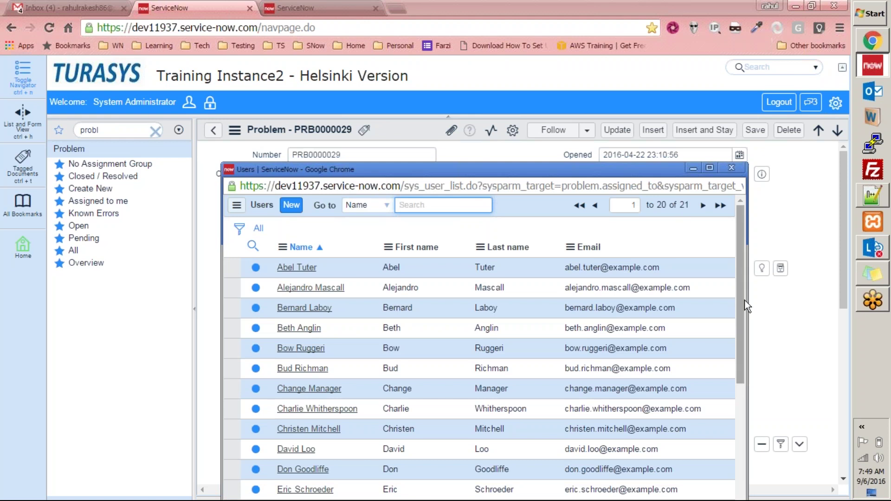
left_click_drag(743, 270, 737, 242)
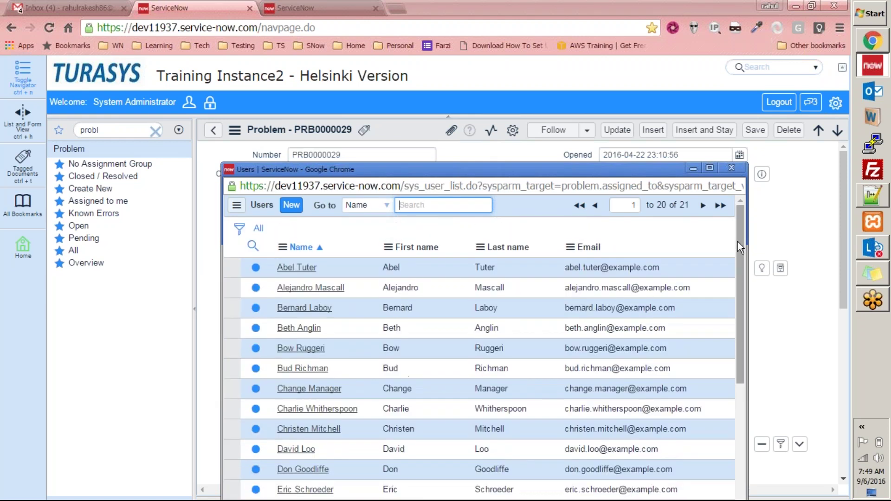
left_click(731, 168)
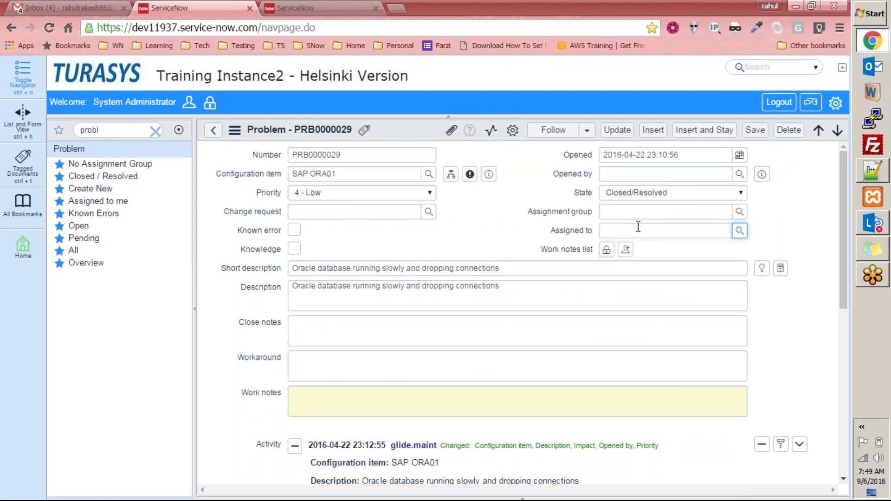
mouse_move(583, 230)
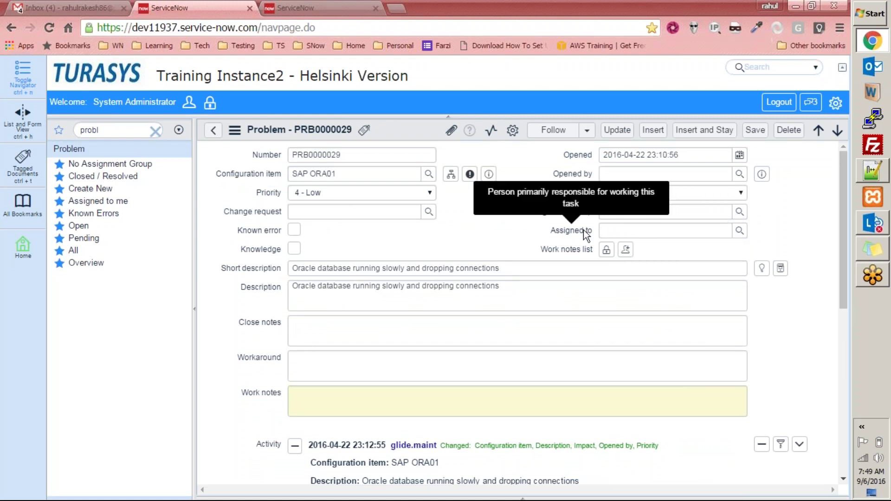
right_click(583, 230)
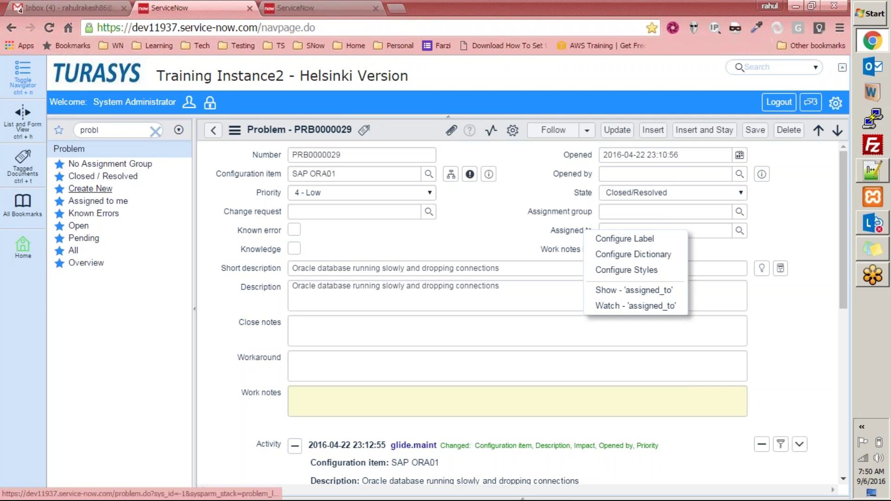
Start a new problem record and check the users offered in its Assigned to lookup.
left_click(90, 188)
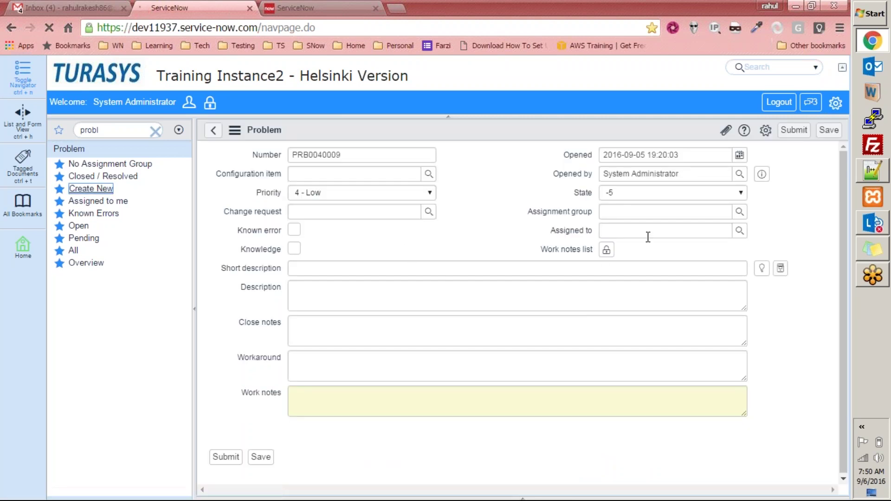
left_click(739, 230)
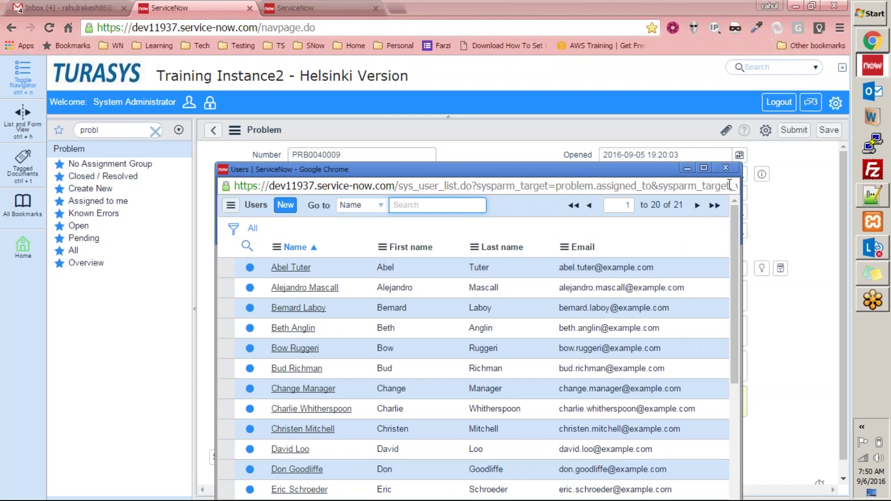
left_click(725, 168)
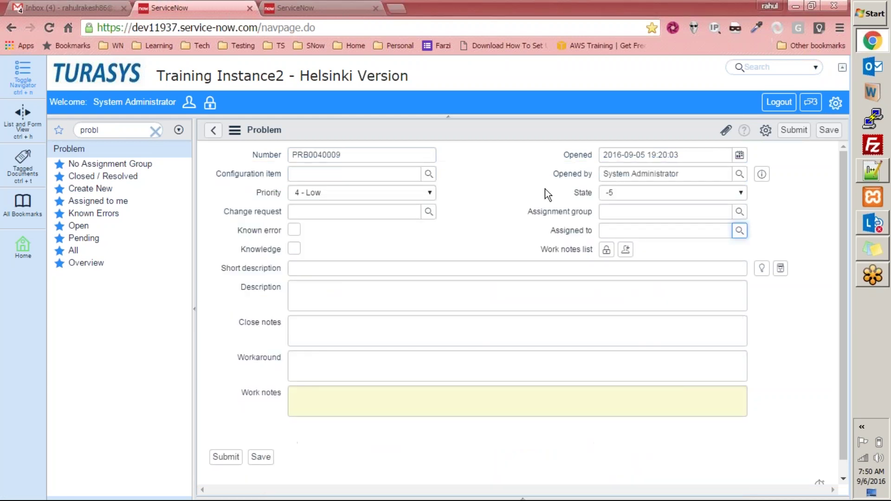
Open problem PRB0000029 from the list of all problems and bring up the dictionary entry for its Assigned to field.
left_click(74, 250)
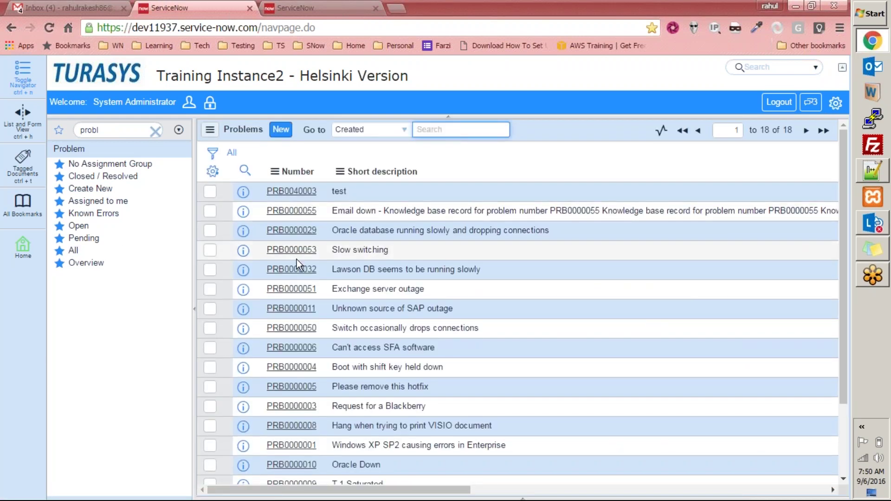
left_click(292, 230)
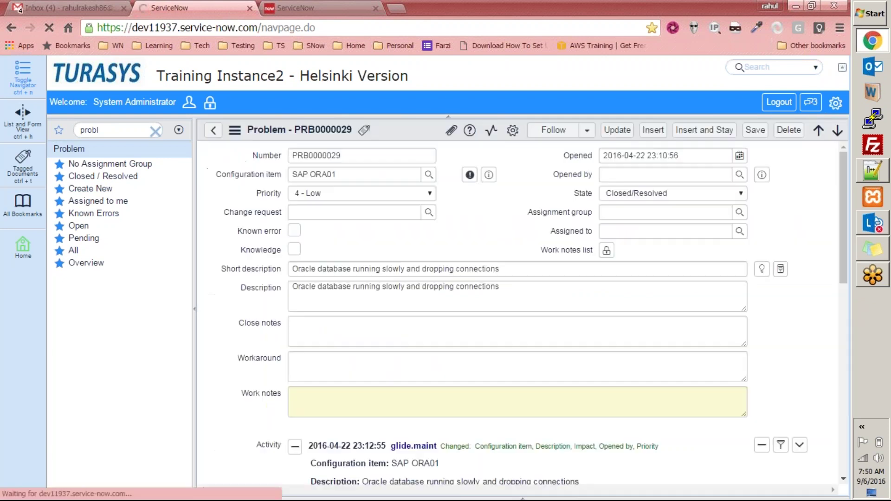
right_click(576, 234)
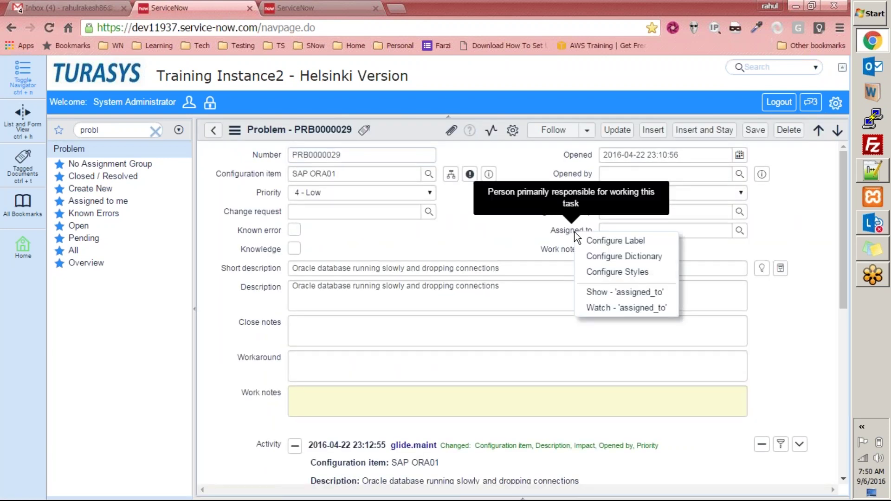
left_click(645, 258)
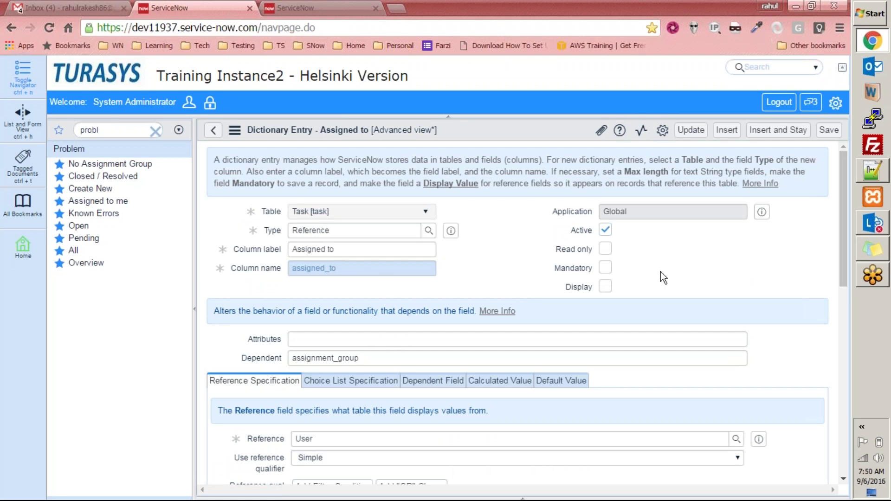
Examine the Assigned to dictionary entry's reference specification, the role value in its qualifier condition and its Dependent field.
left_click_drag(845, 247, 841, 298)
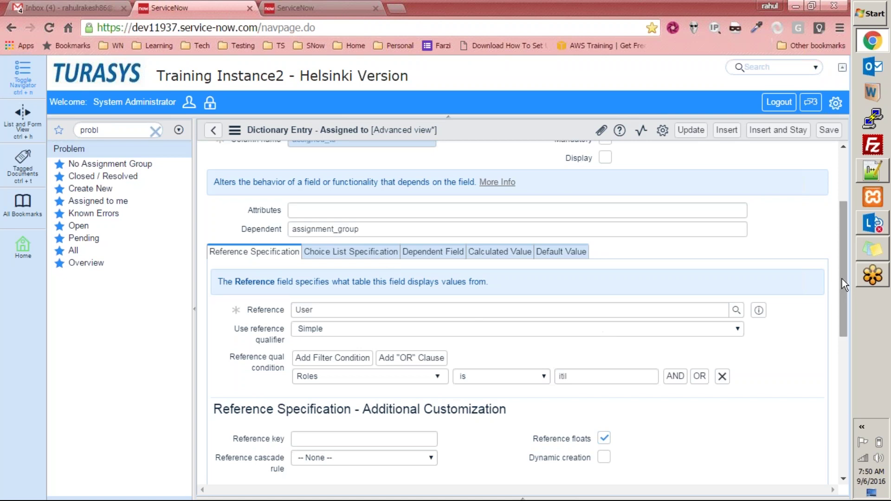
left_click_drag(842, 279, 837, 309)
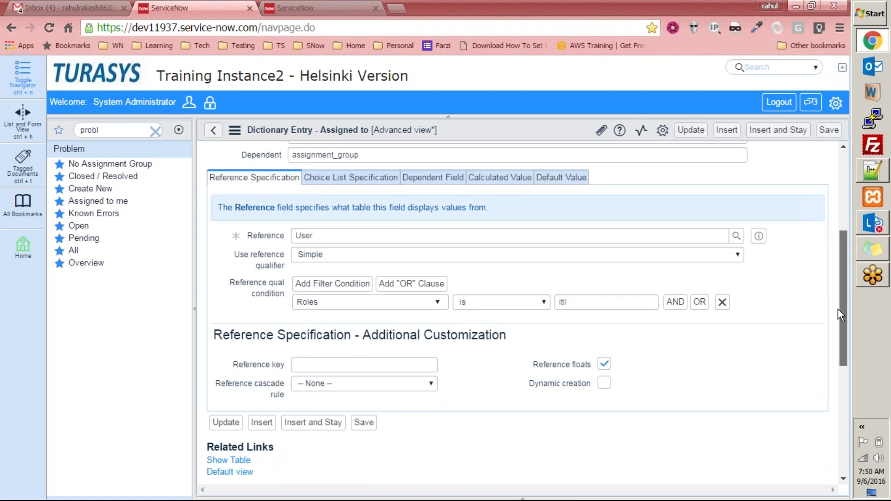
mouse_move(836, 309)
left_mouse_down()
mouse_move(837, 291)
mouse_move(839, 305)
left_mouse_up()
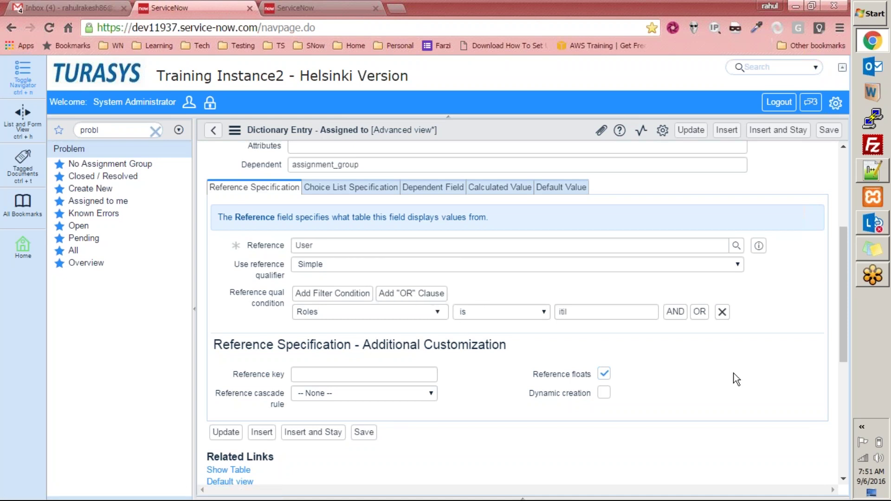
left_click_drag(845, 290, 843, 286)
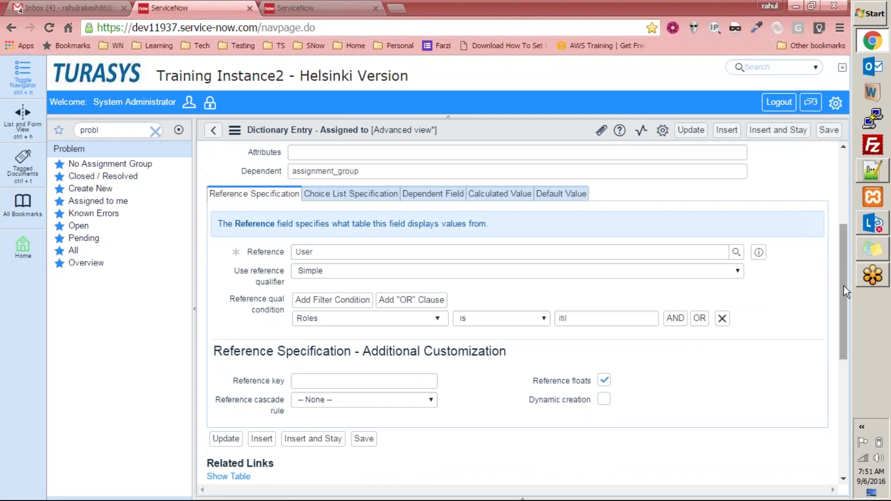
double_click(582, 321)
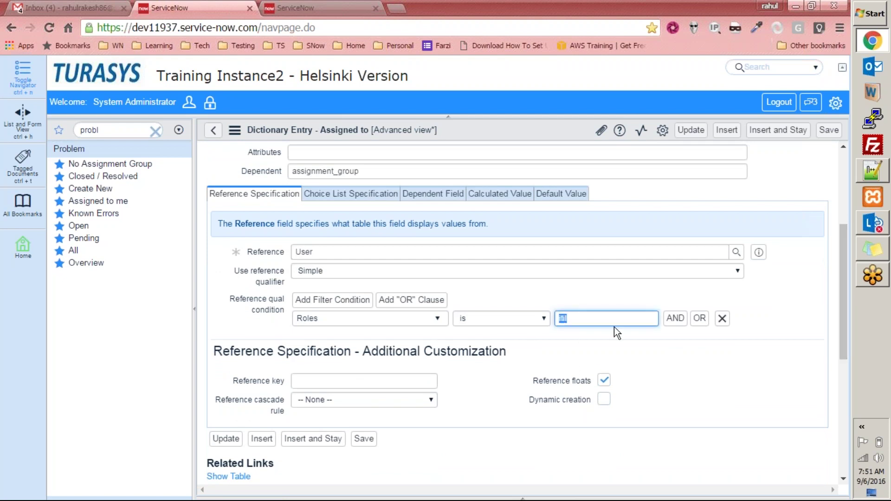
left_click_drag(844, 302, 608, 280)
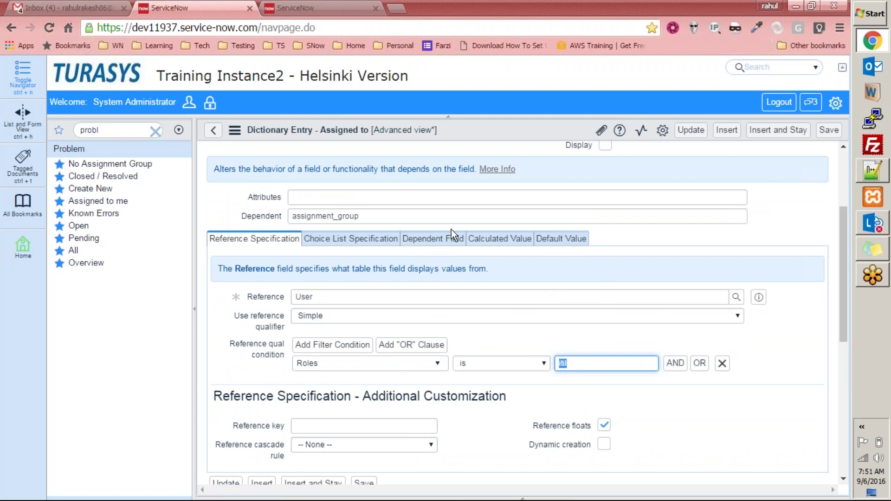
left_click(403, 215)
left_click_drag(403, 214, 258, 218)
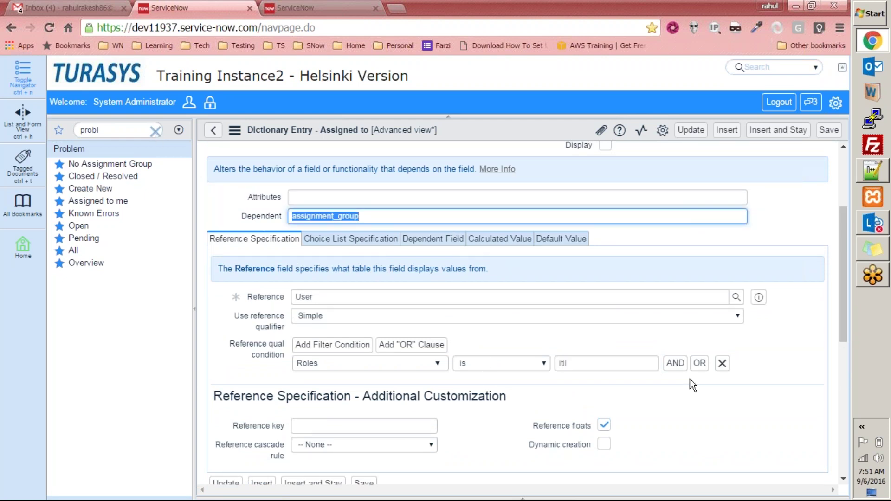
In the other open ServiceNow session, find the users modules and open the User Administration list of users.
left_click_drag(843, 271, 807, 110)
left_click(286, 8)
left_click(110, 130)
type("u")
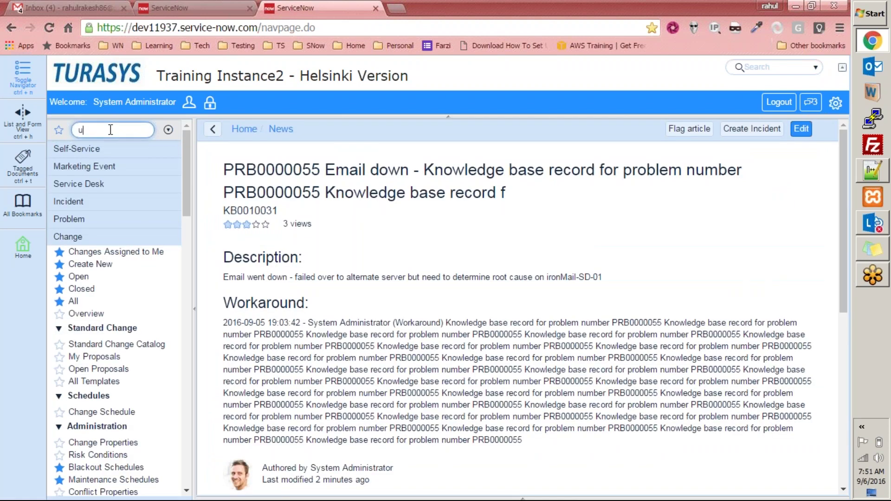
type("sers")
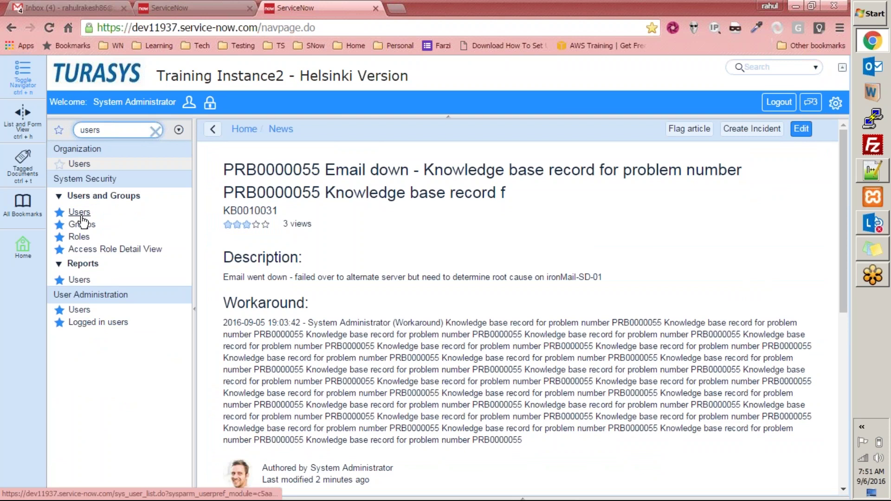
left_click(77, 309)
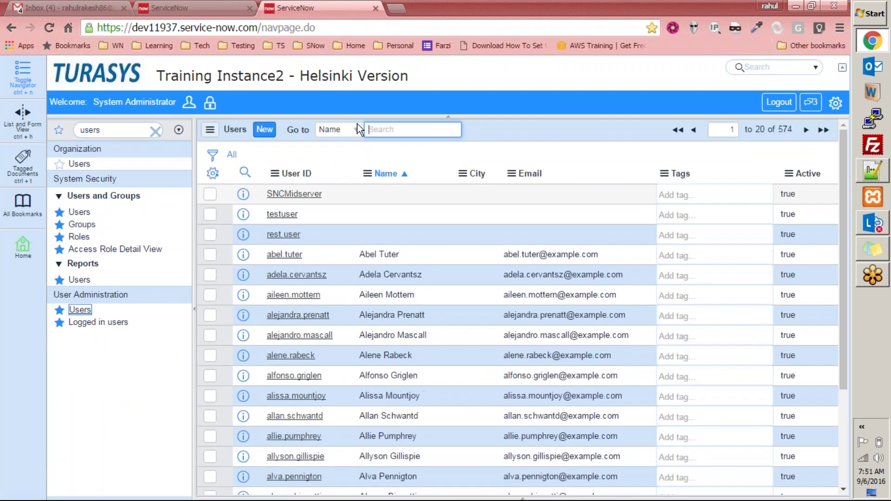
Add the Roles column to the users list and place it directly after Name.
left_click(356, 129)
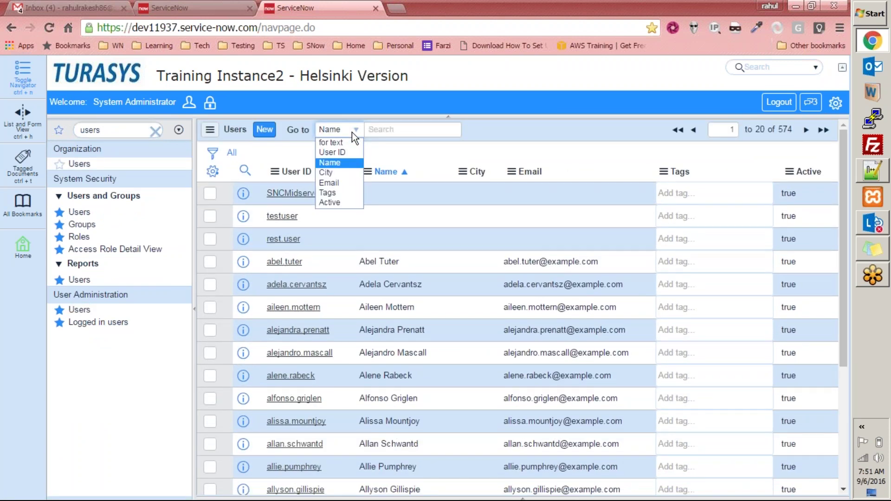
left_click(214, 171)
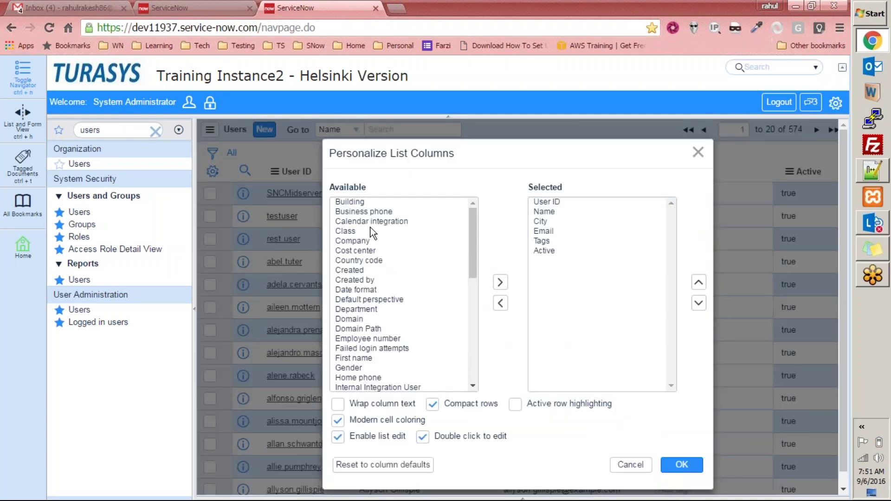
left_click(371, 229)
key("r")
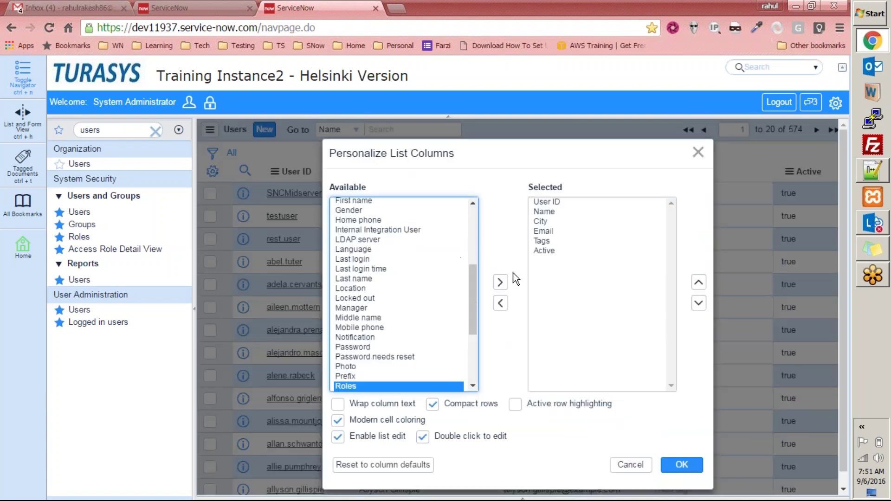
left_click(500, 281)
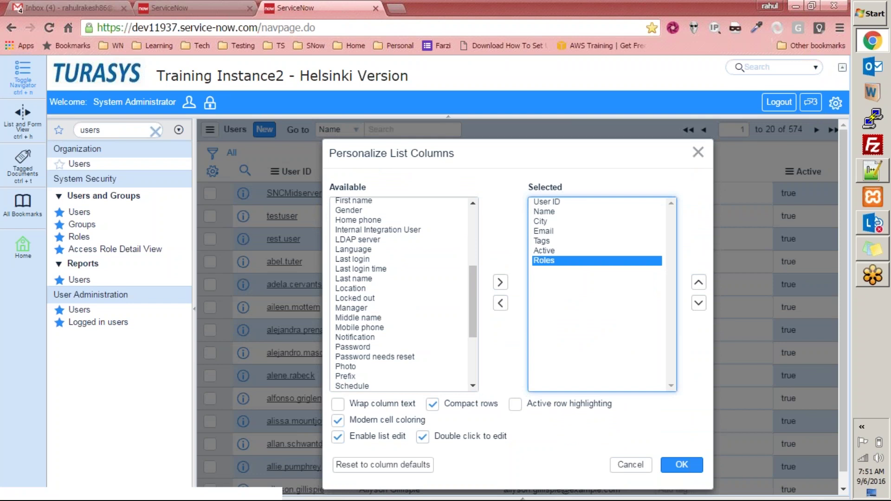
left_click(698, 282)
left_click(698, 282)
left_click(698, 281)
left_click(698, 282)
left_click(683, 466)
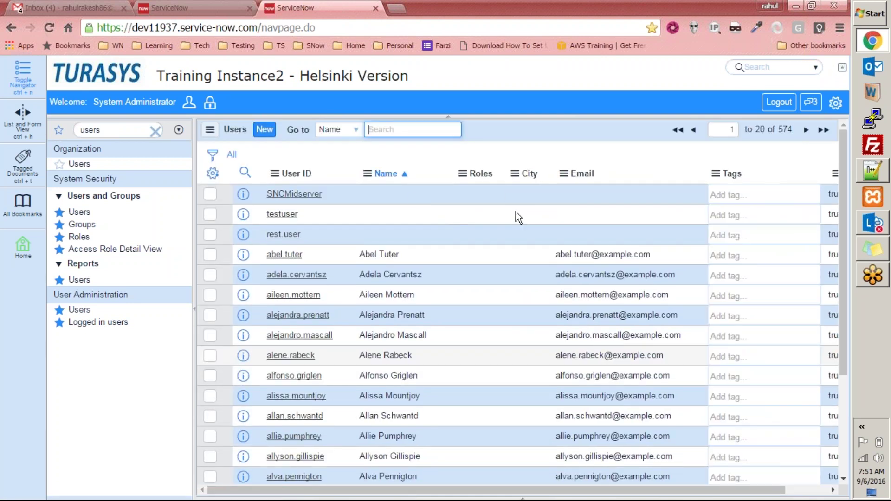
Filter the users list to records whose Roles is itil and look through the matching users.
left_click(353, 130)
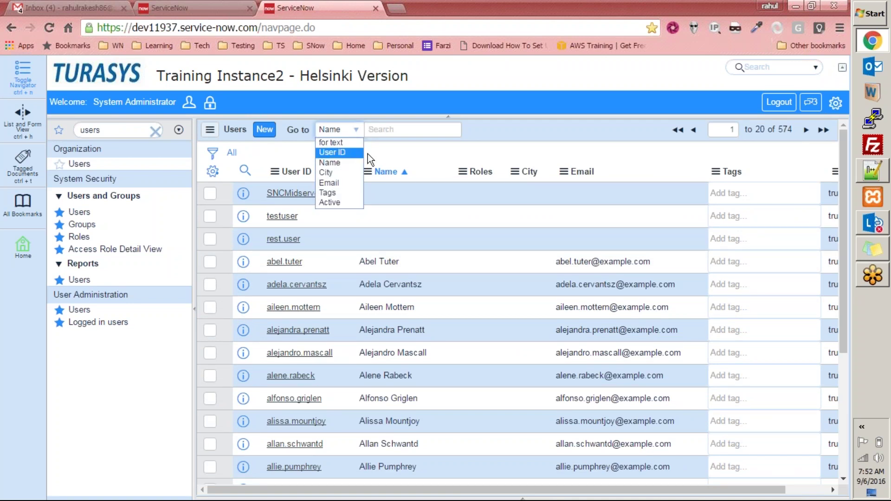
left_click(455, 153)
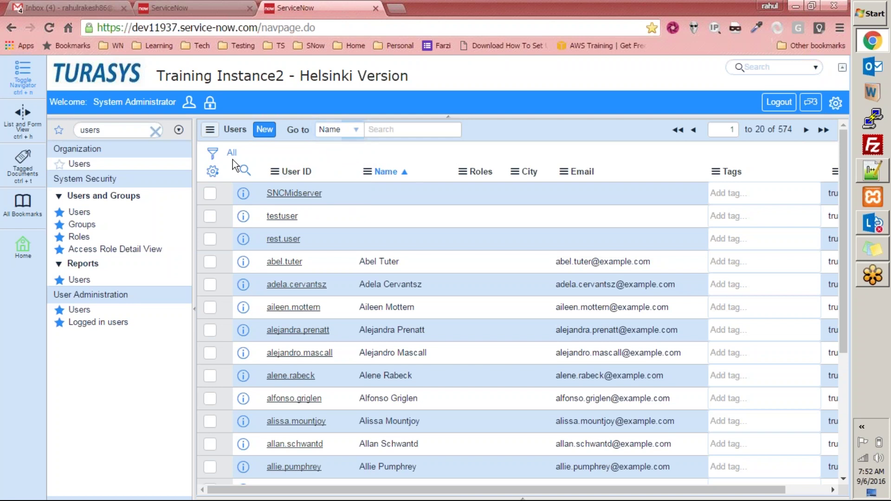
left_click(213, 155)
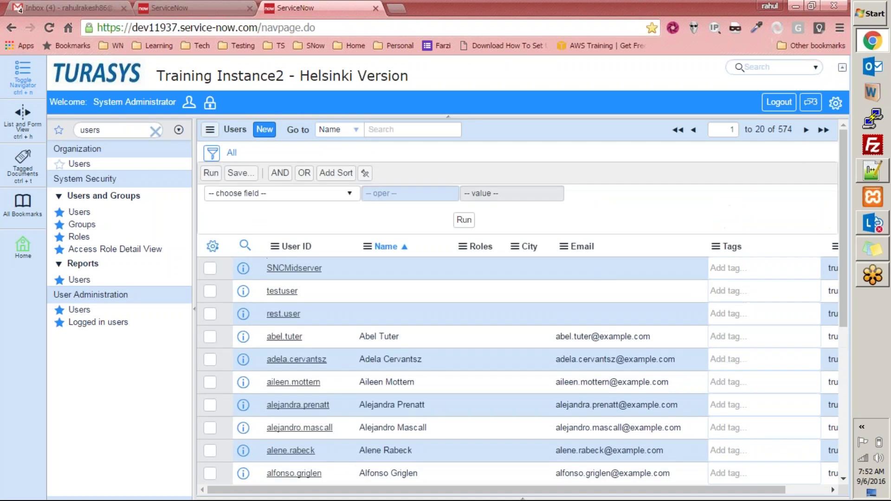
left_click(278, 193)
type("role")
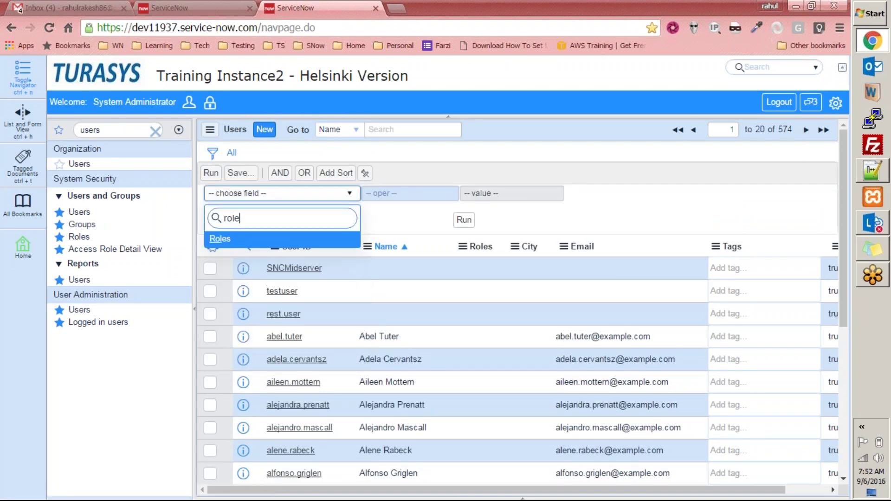
key("Return")
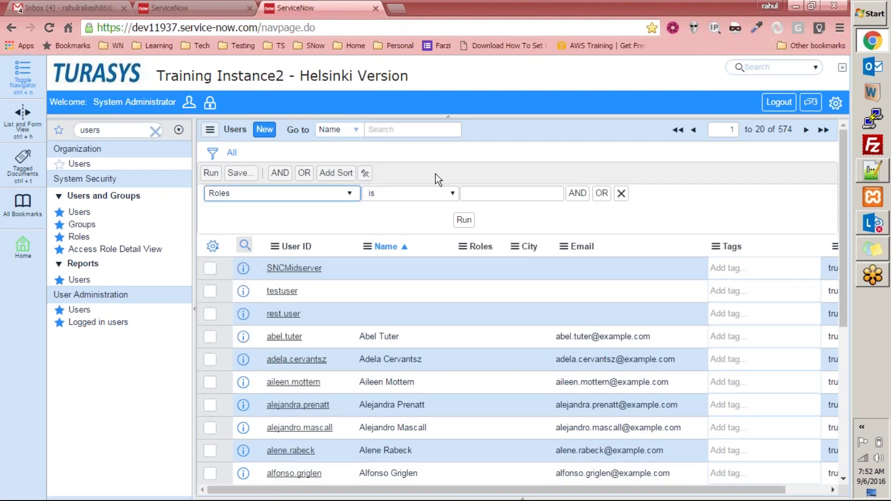
left_click(425, 194)
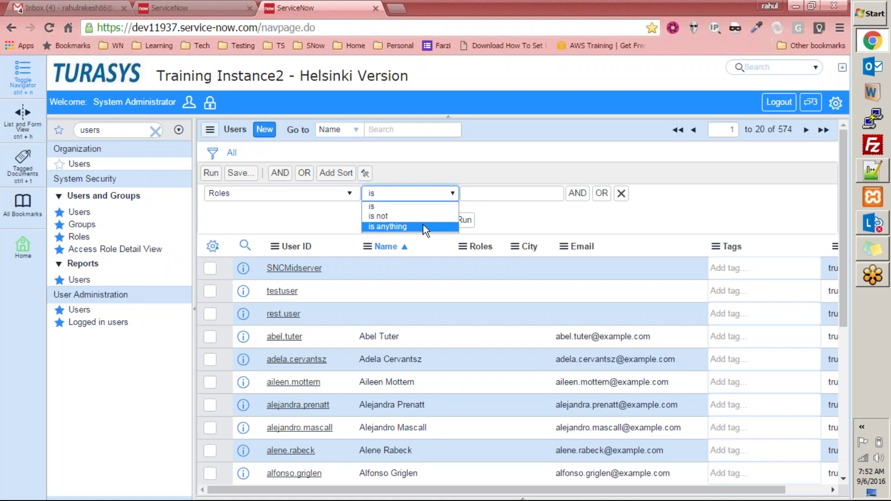
left_click(484, 197)
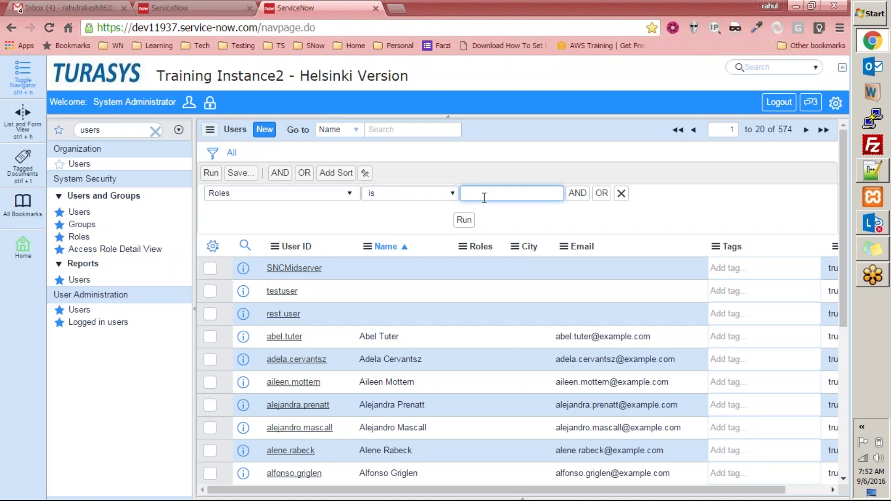
type("itil")
left_click(464, 221)
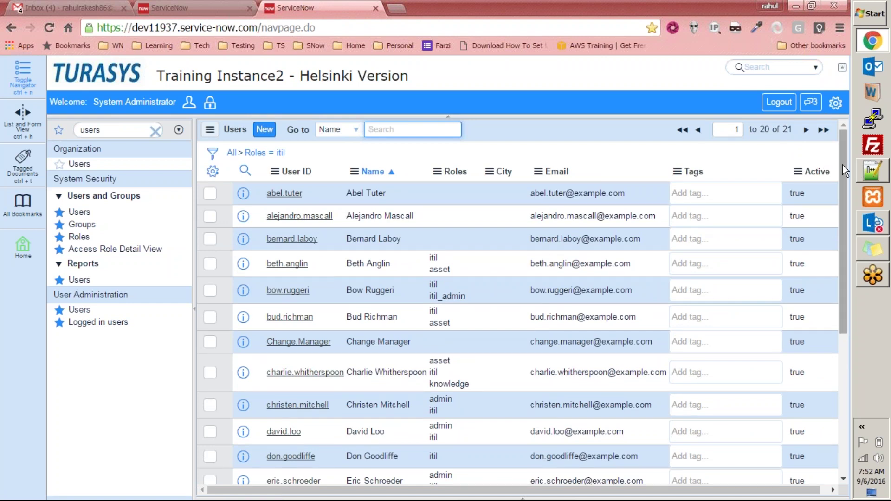
mouse_move(842, 167)
left_mouse_down()
mouse_move(856, 373)
mouse_move(840, 157)
left_mouse_up()
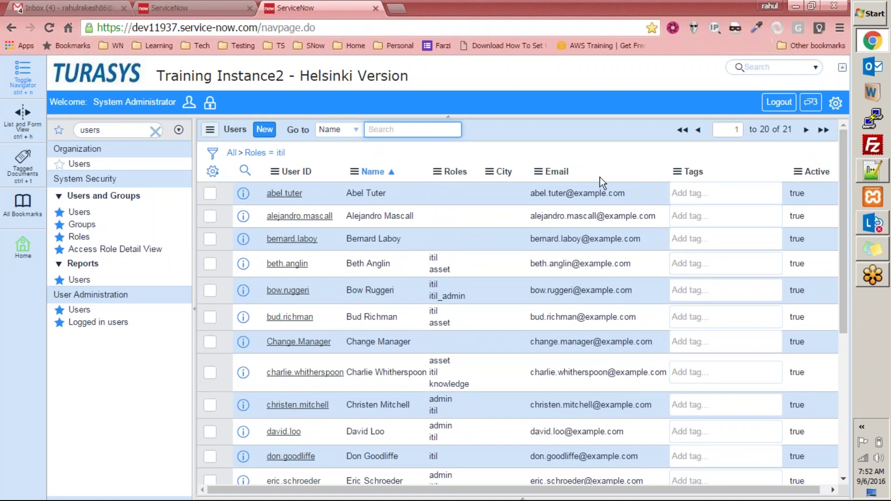
Clear the roles filter, then find the name "system" and open the System Administrator user record at its roles.
left_click(232, 152)
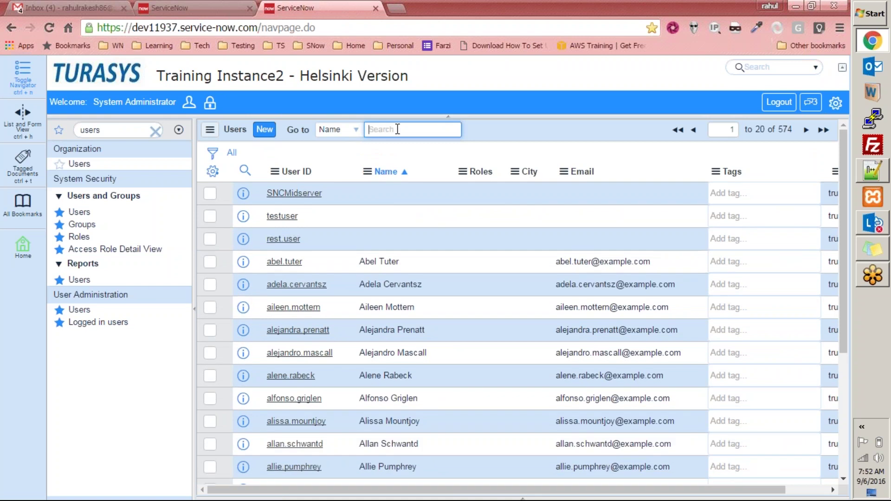
type("system")
key("Return")
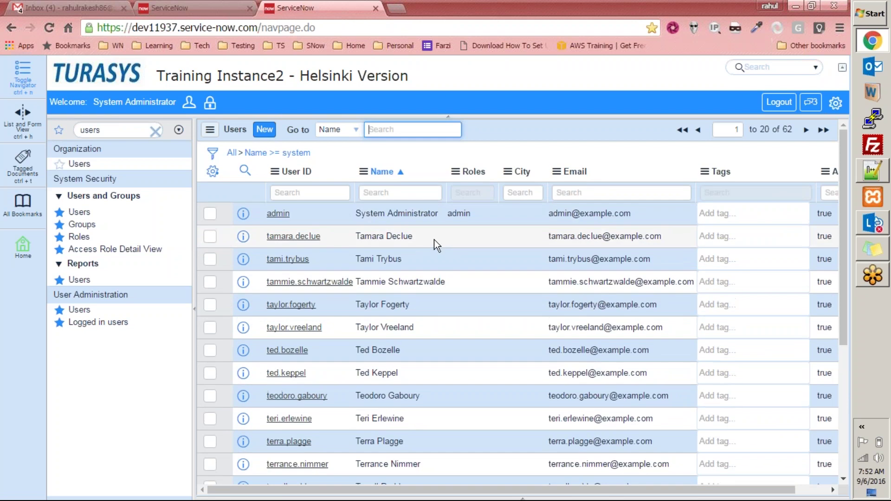
left_click(278, 214)
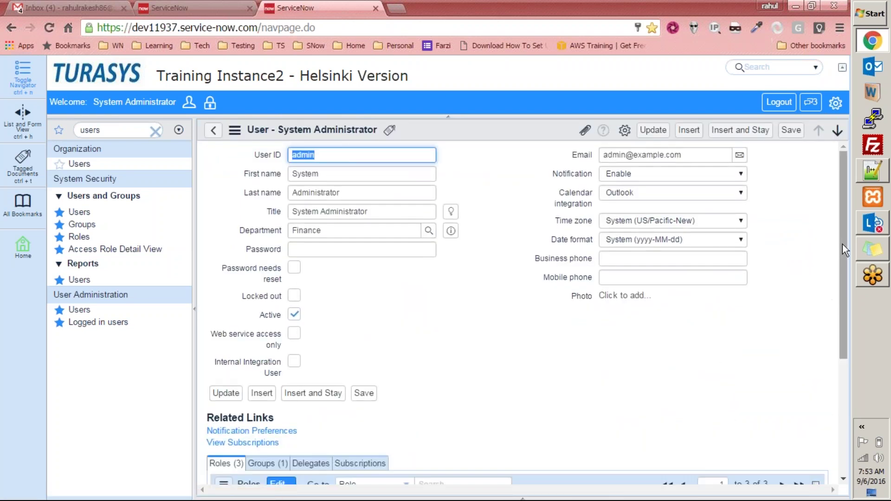
left_click_drag(842, 244, 851, 358)
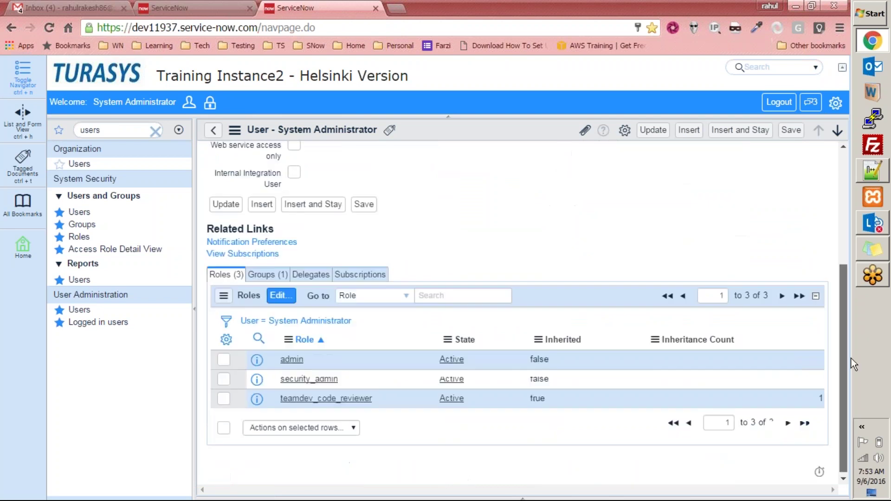
Add the itil role to the System Administrator's roles list and save the user record.
left_click(274, 299)
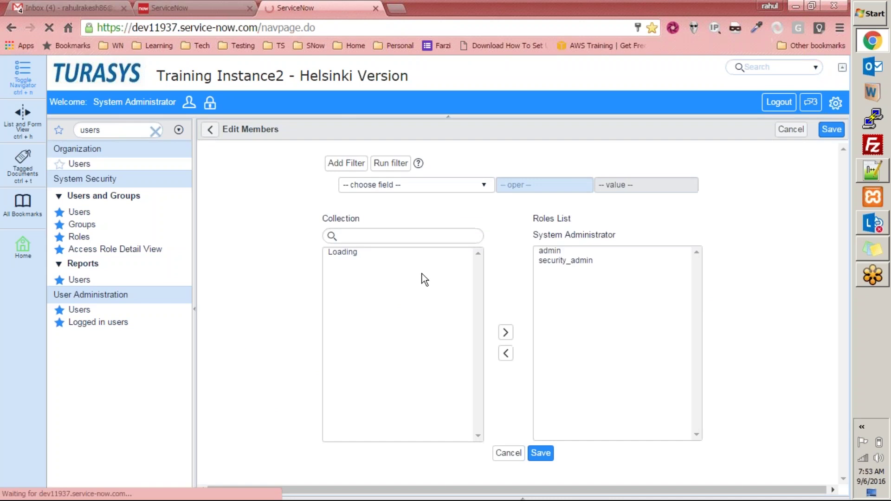
left_click(369, 237)
type("itil")
double_click(333, 252)
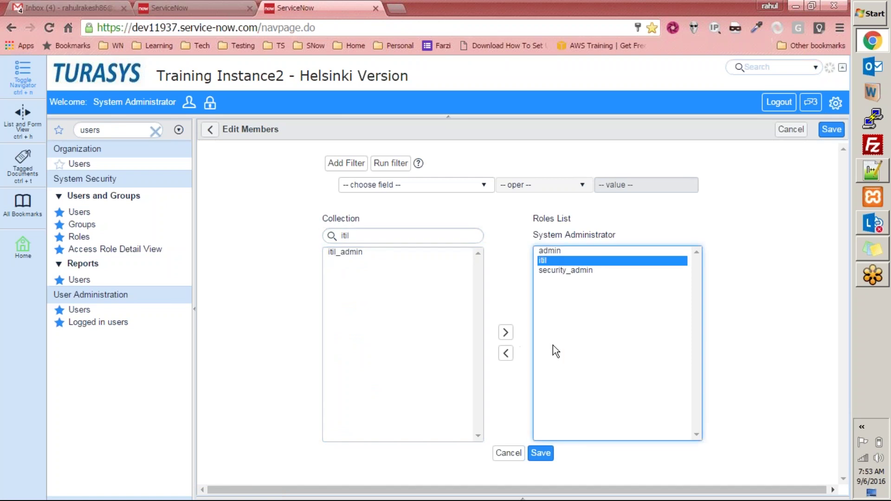
left_click(541, 453)
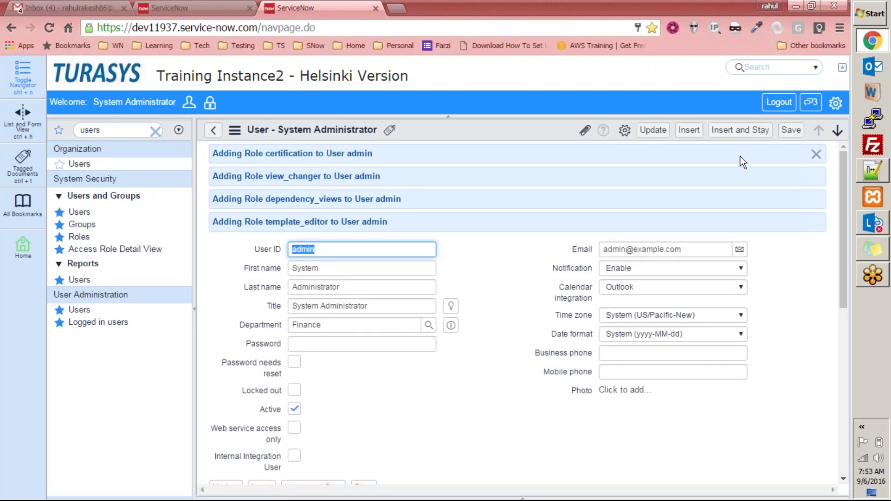
left_click(791, 130)
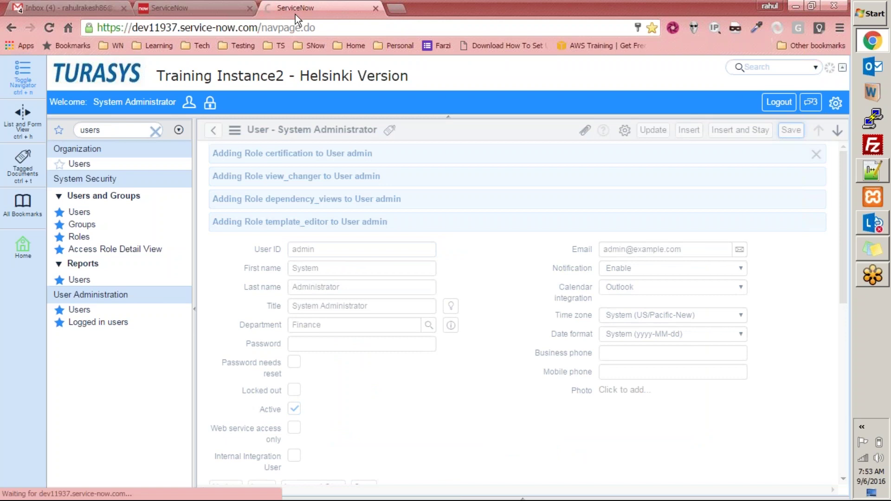
Return to the problem management session and open problem PRB0000029 from the list of all problems.
left_click(187, 7)
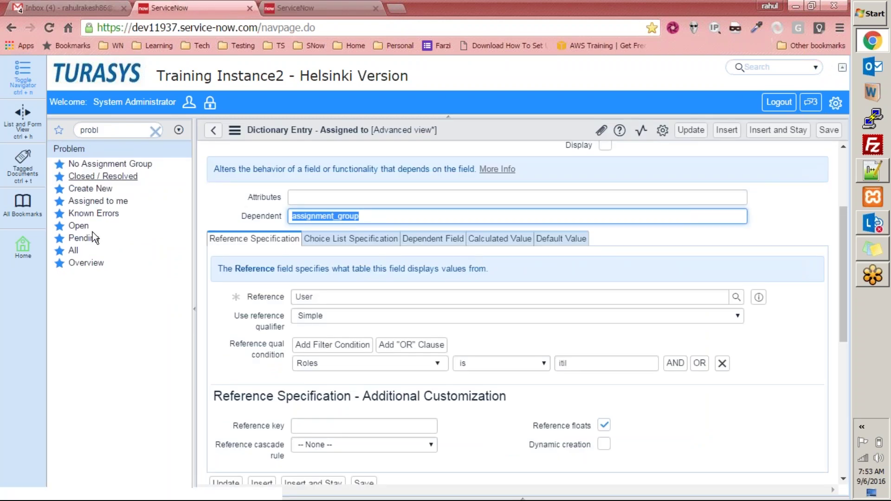
left_click(74, 251)
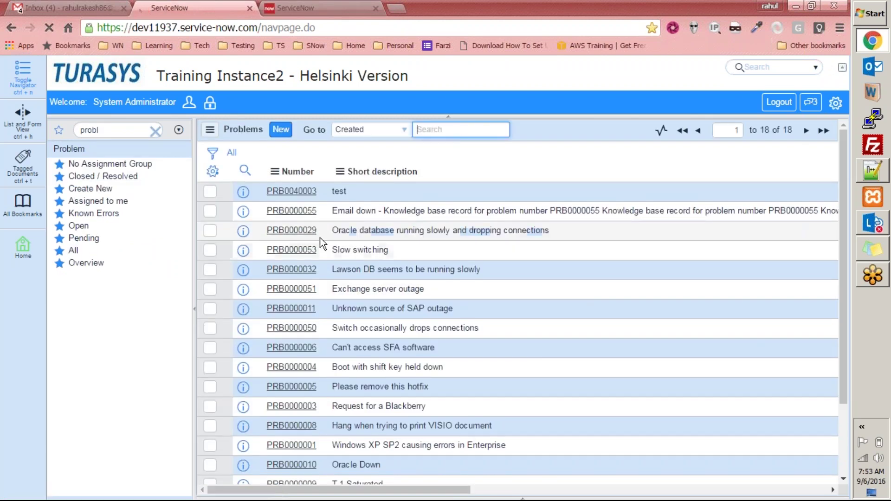
left_click(309, 232)
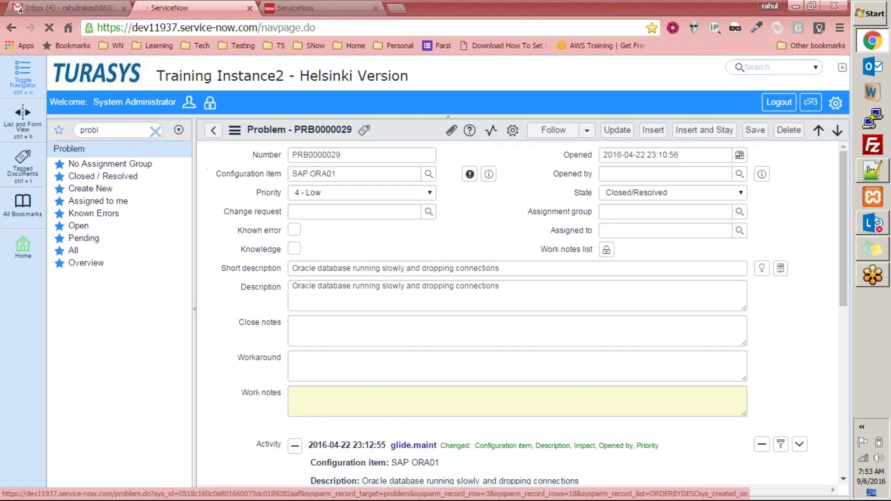
Search the Assigned to lookup for names containing "system" and assign the problem to System Administrator.
left_click(739, 231)
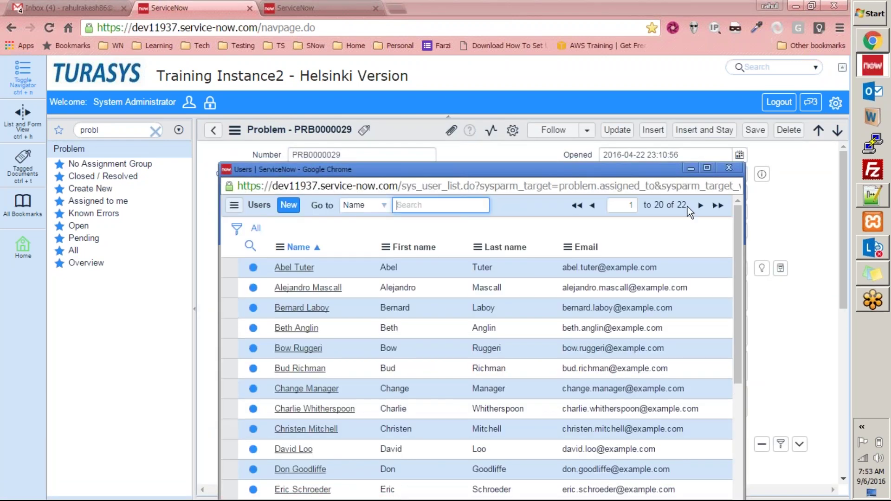
type("admin")
key("Return")
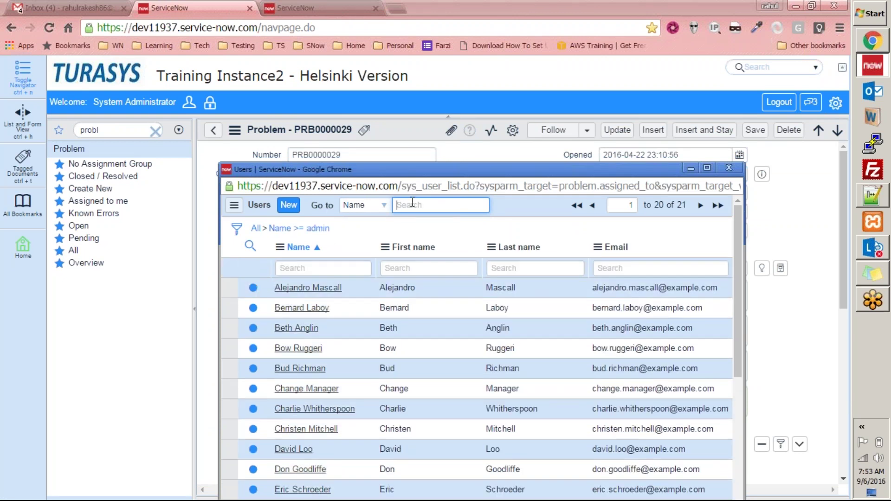
type("%%rahul")
key("Return")
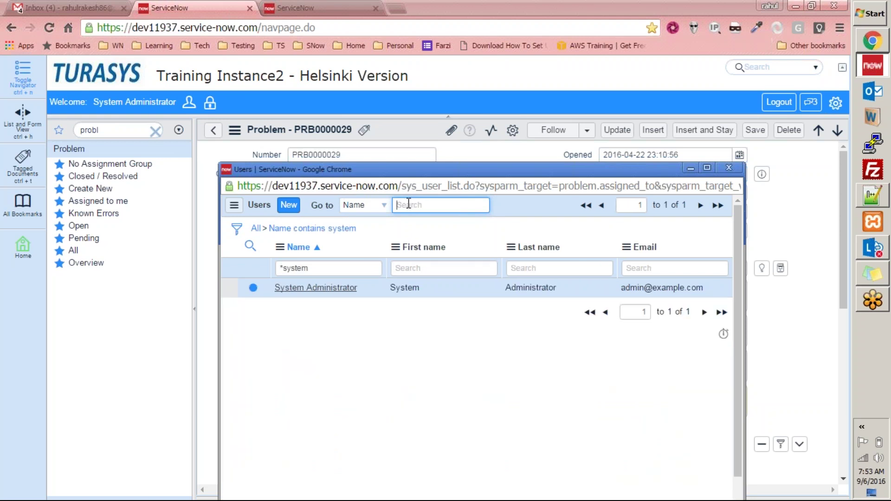
left_click(340, 292)
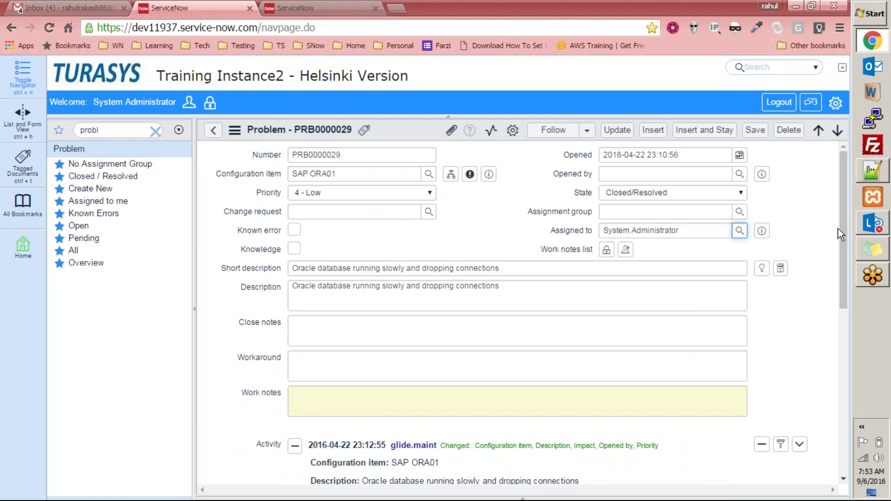
Look over the form of problem PRB0000029 and save the record with its new assignee.
left_click_drag(842, 228, 842, 245)
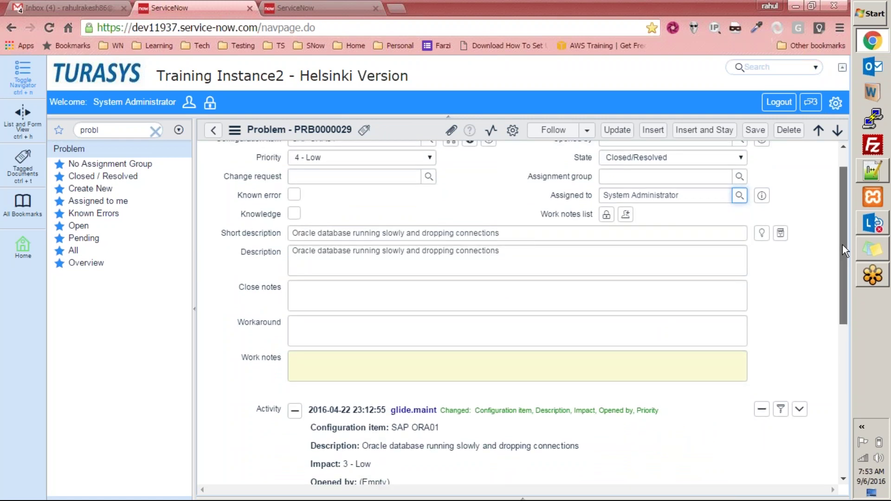
left_click_drag(842, 244, 839, 189)
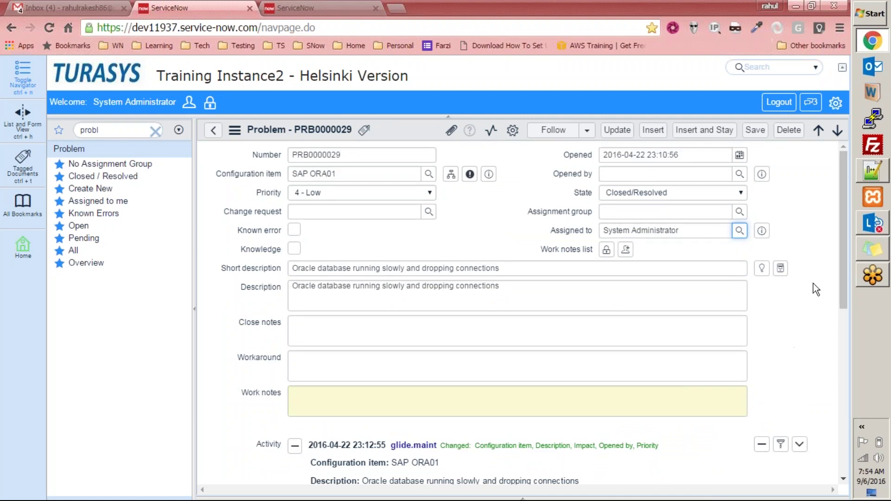
left_click_drag(838, 251, 821, 221)
left_click(753, 132)
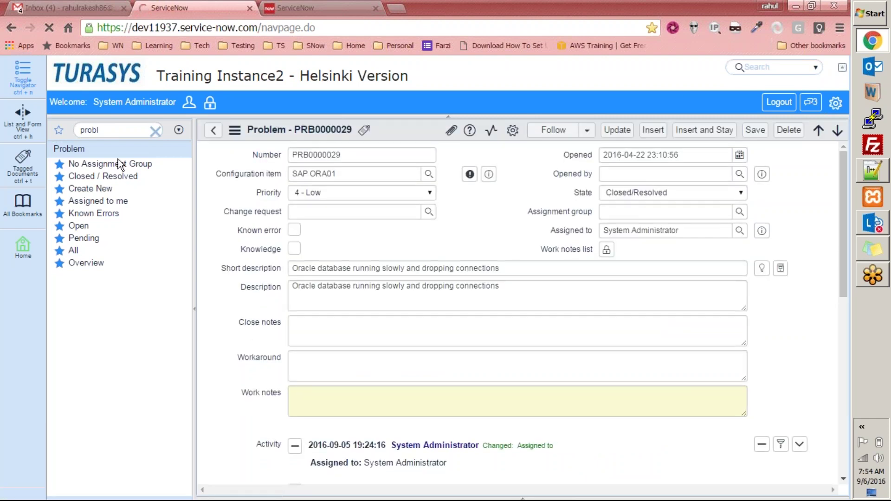
Check the list of problems assigned to me and open PRB0000029 from the list of all problems.
left_click(103, 204)
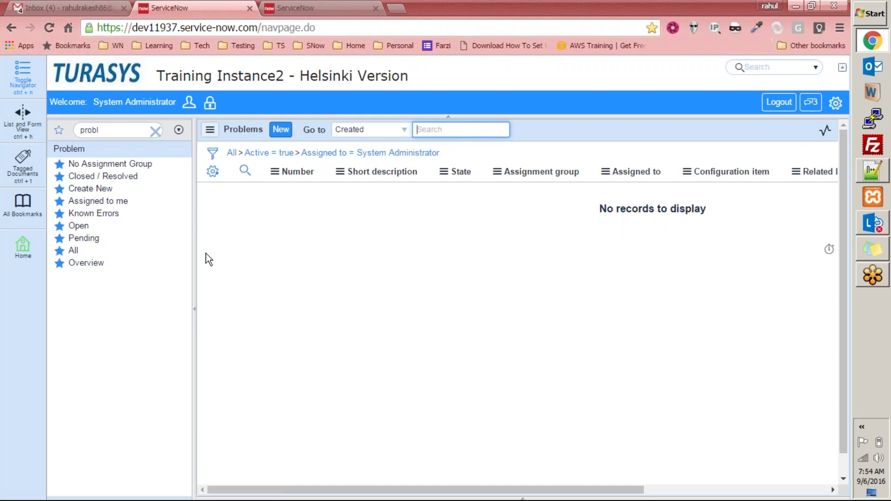
left_click(73, 251)
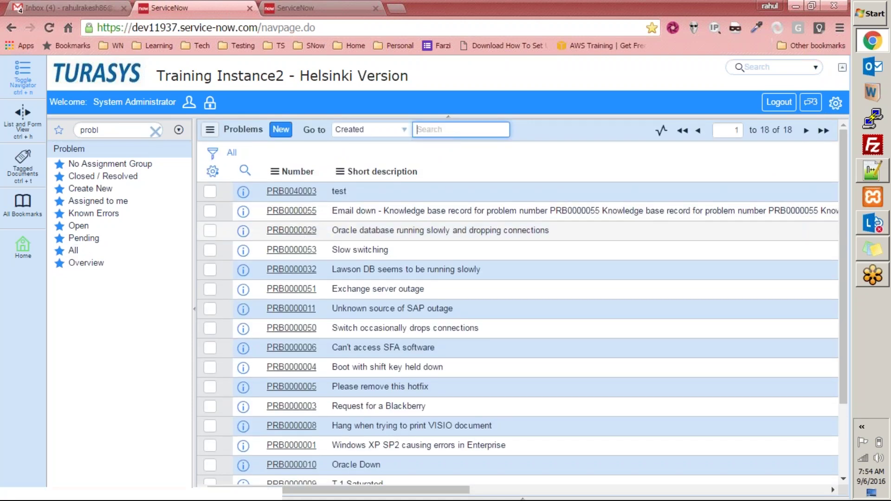
left_click(308, 230)
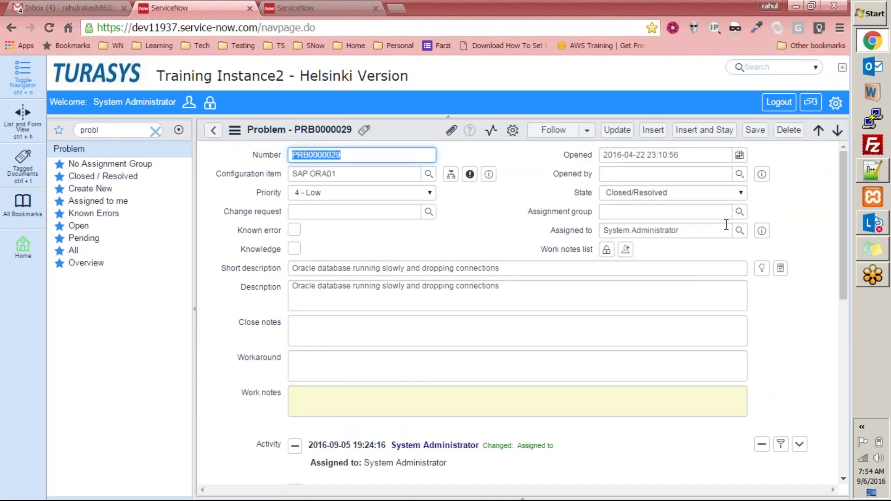
Set the state of problem PRB0000029 to Open, save it and list the problems assigned to me.
left_click(737, 191)
left_click(698, 234)
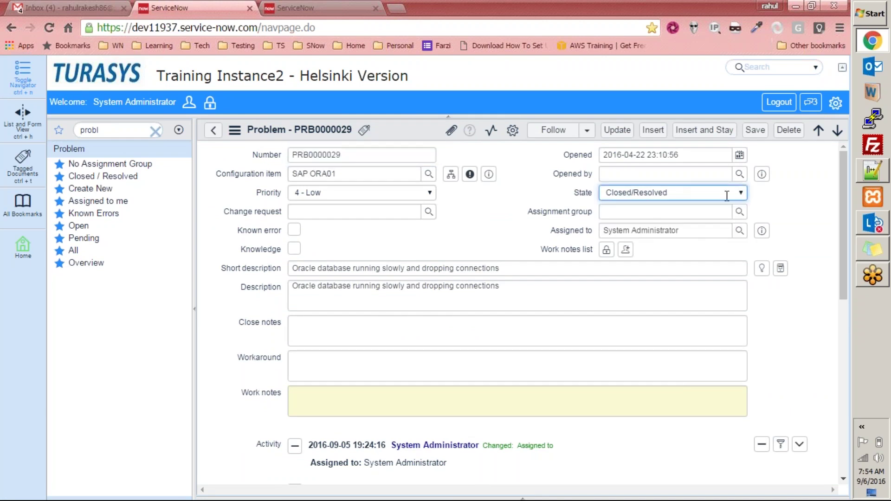
left_click(755, 130)
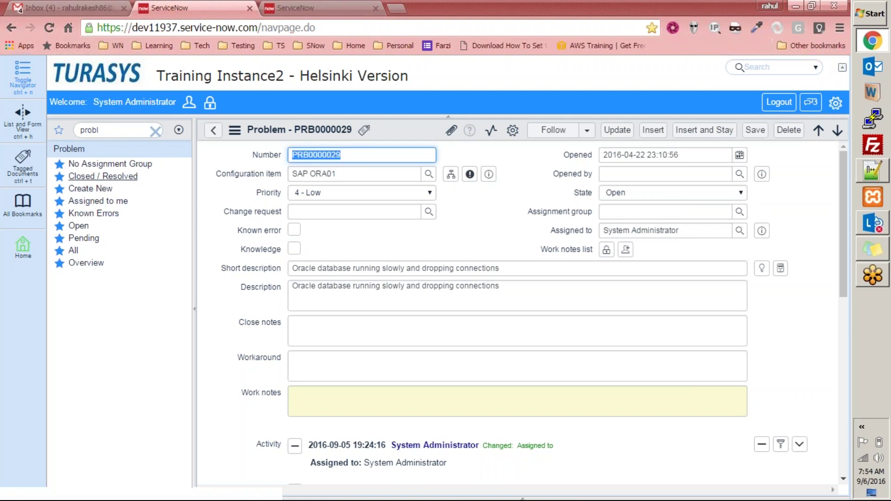
left_click(118, 204)
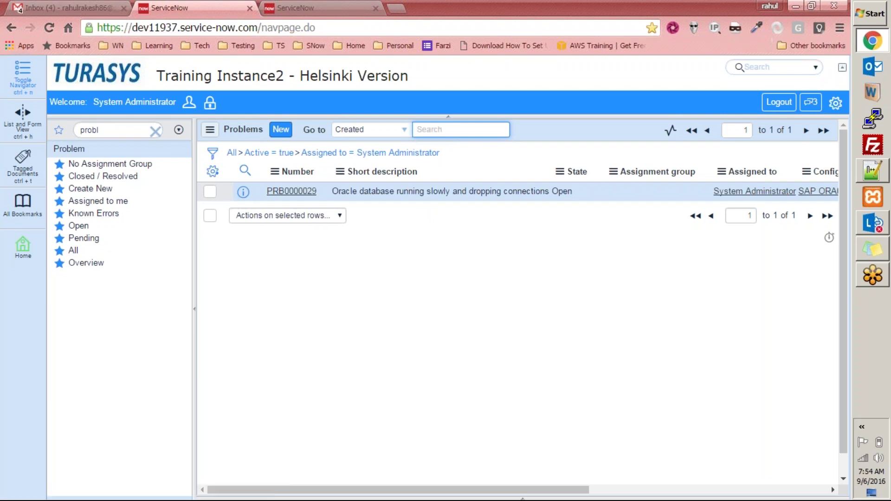
Start a new problem with Known error and Knowledge enabled and the short description "Email Down".
left_click(99, 191)
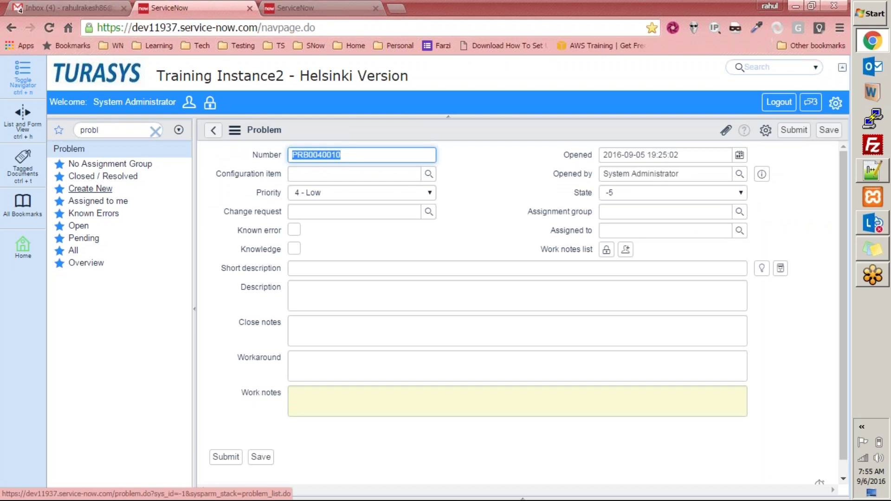
left_click(296, 231)
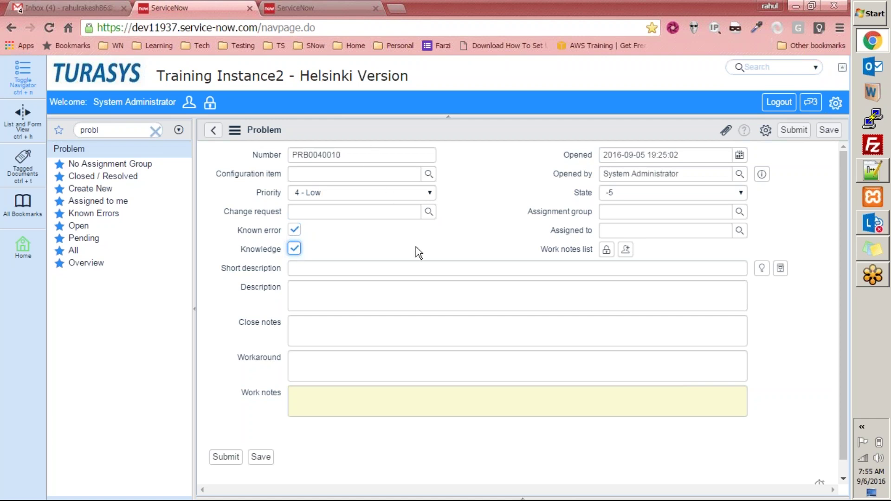
left_click(395, 275)
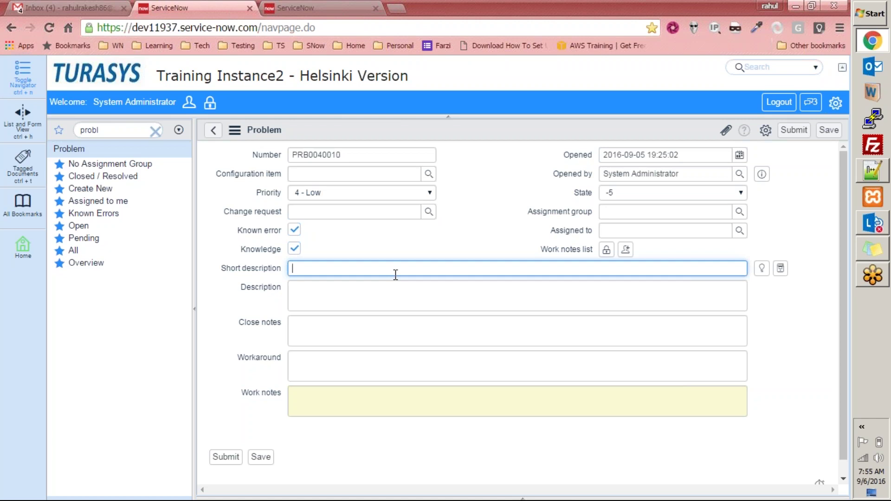
type("Email Down")
Look up configuration items by Name to set the item to Email, and set the assignment group to Network.
left_click(428, 174)
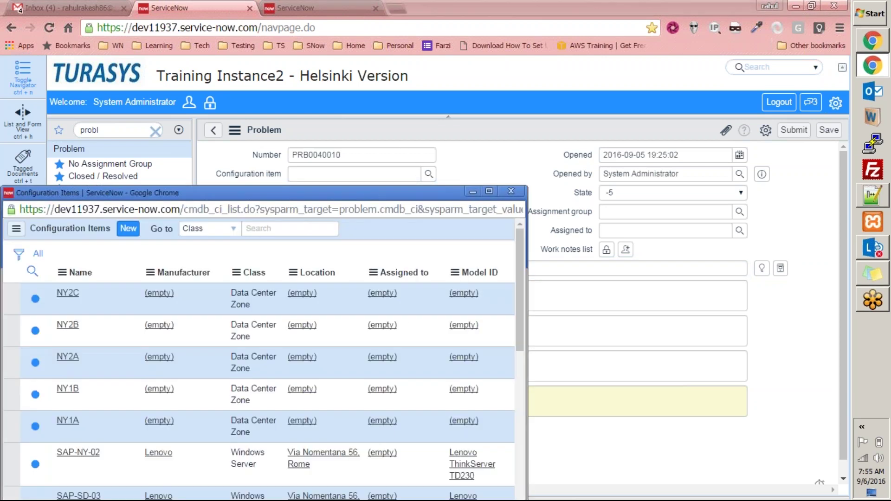
left_click(225, 229)
left_click(210, 238)
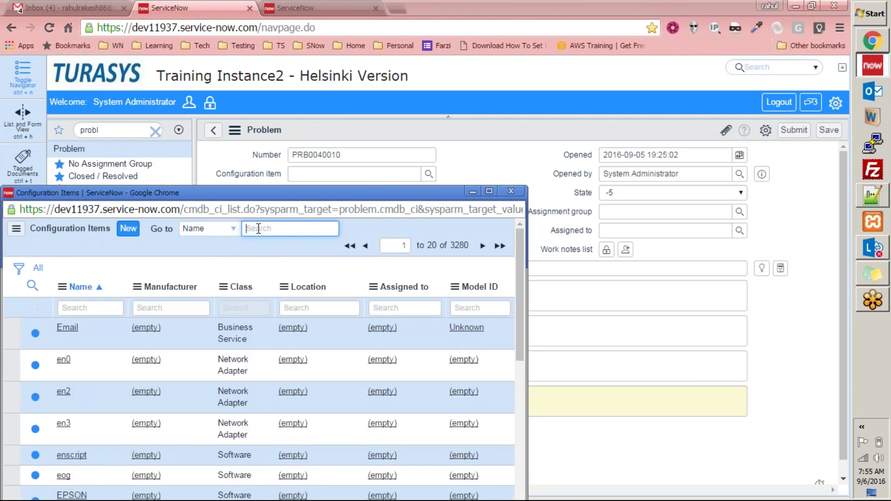
left_click(67, 327)
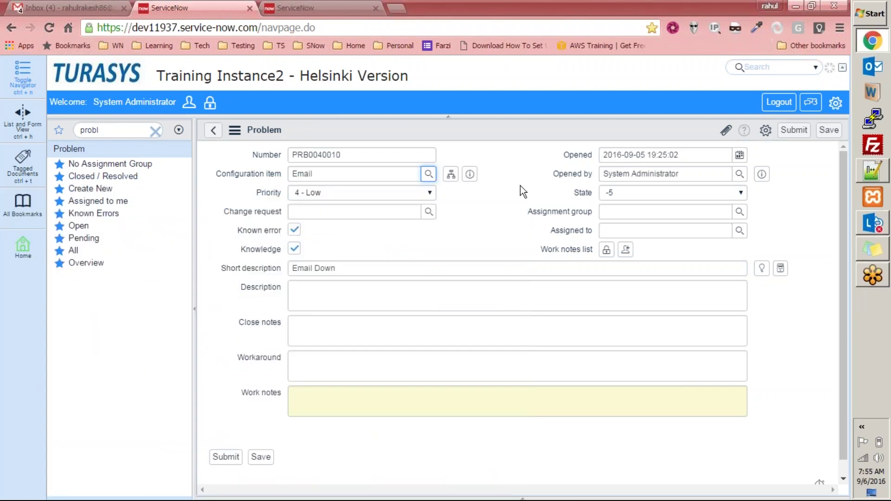
left_click(739, 212)
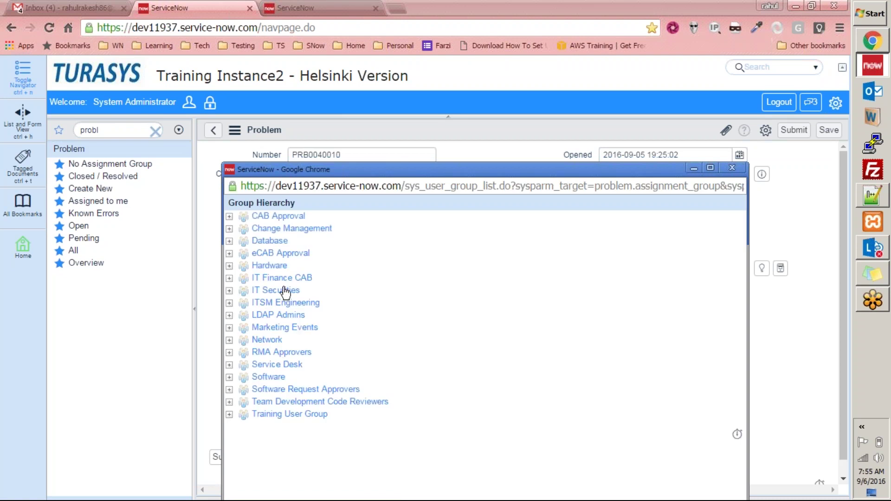
left_click(275, 341)
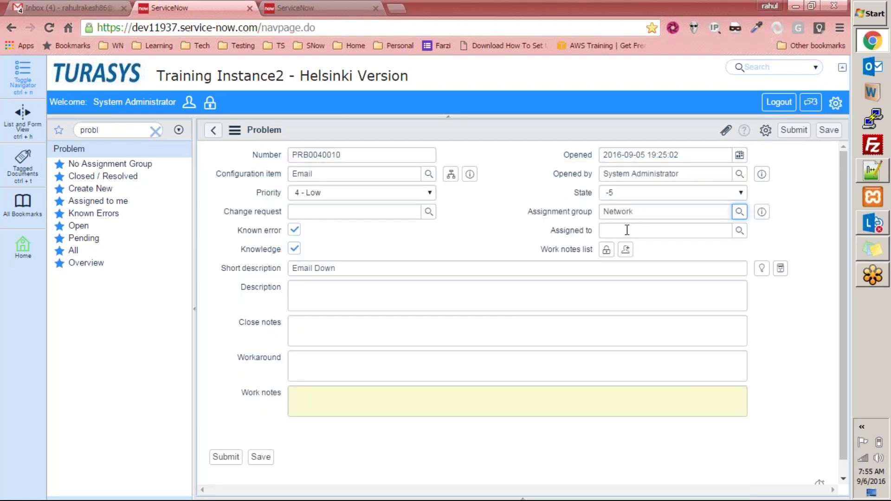
Review the Network group members offered in the Assigned to lookup and assign the problem to the third listed user.
left_click(741, 231)
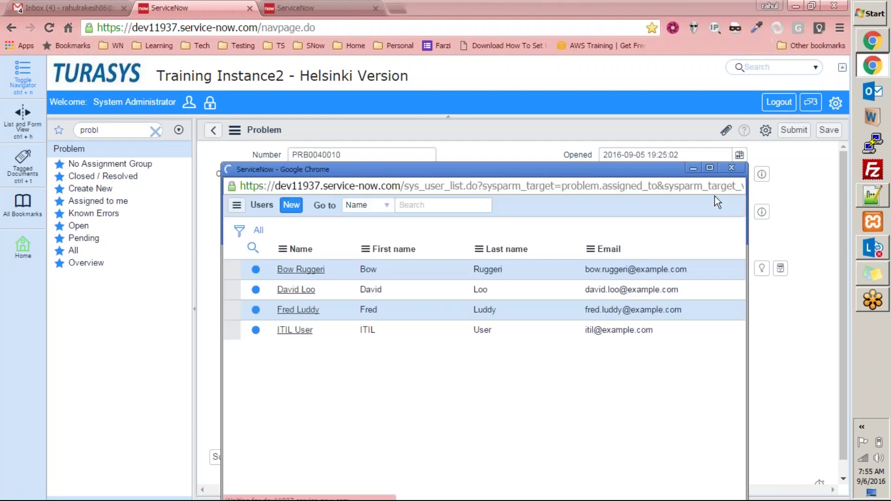
left_click(731, 168)
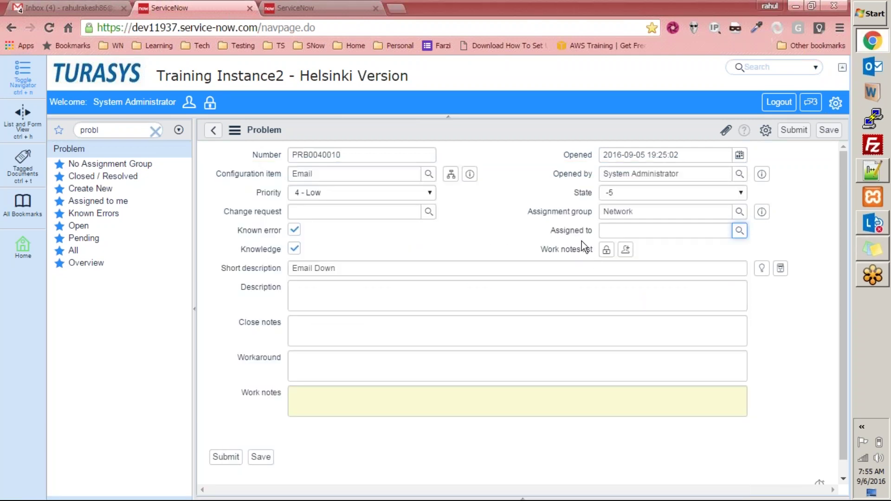
mouse_move(583, 230)
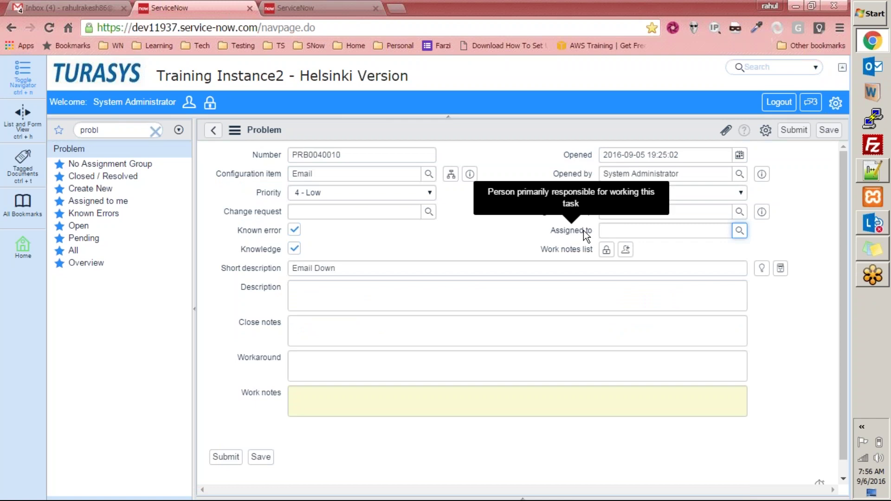
left_click(739, 230)
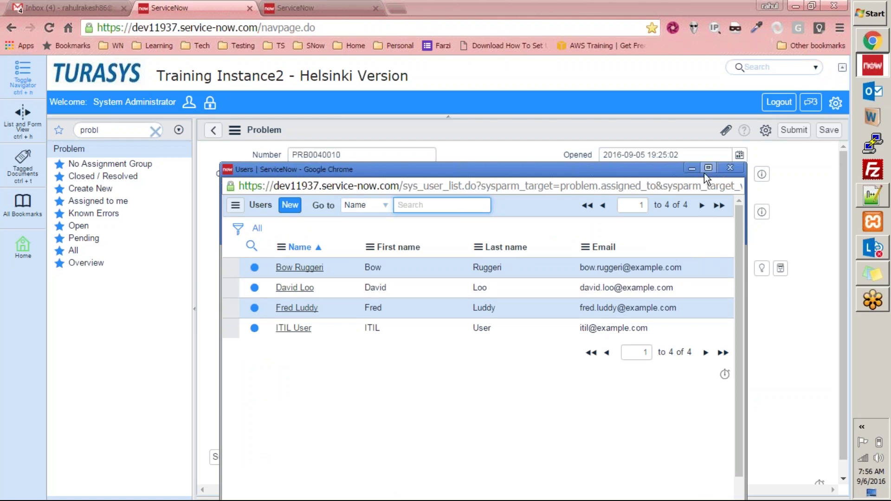
left_click_drag(661, 172, 550, 157)
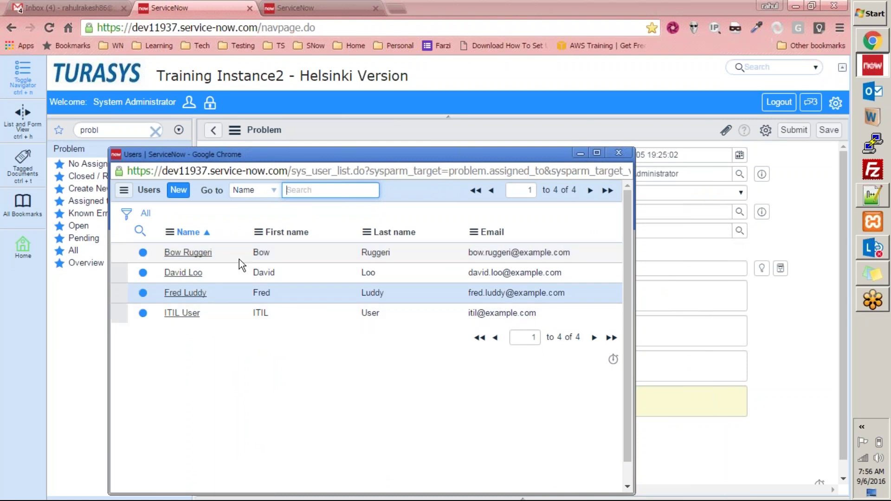
mouse_move(561, 154)
left_mouse_down()
mouse_move(452, 171)
mouse_move(561, 147)
left_mouse_up()
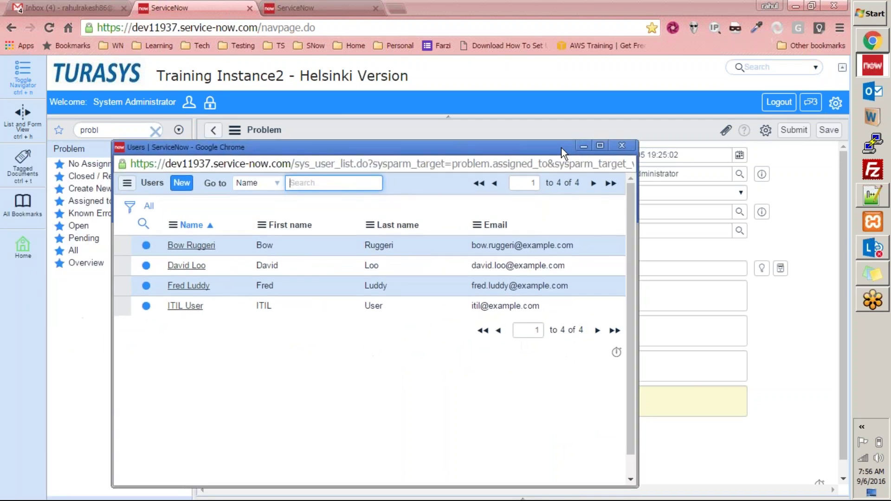
left_click(192, 286)
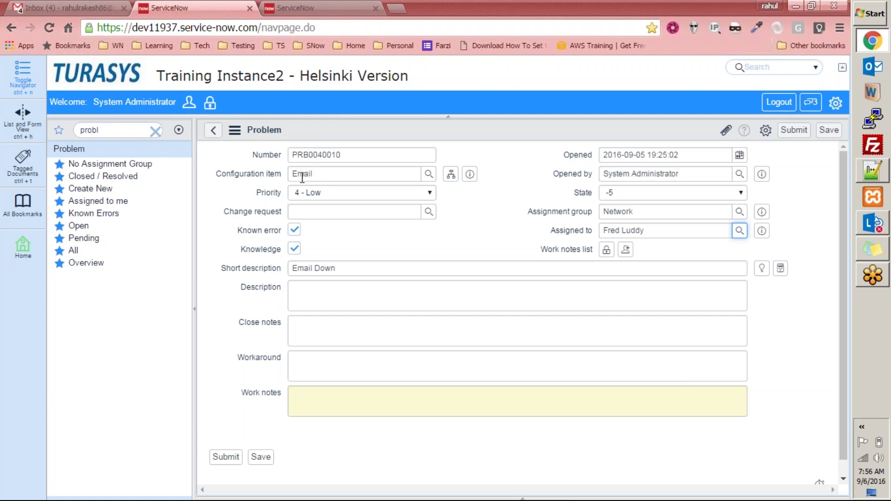
Examine how the Configuration item, Assignment group and Assigned to values relate on the new problem form.
left_click(656, 208)
key("ctrl+a")
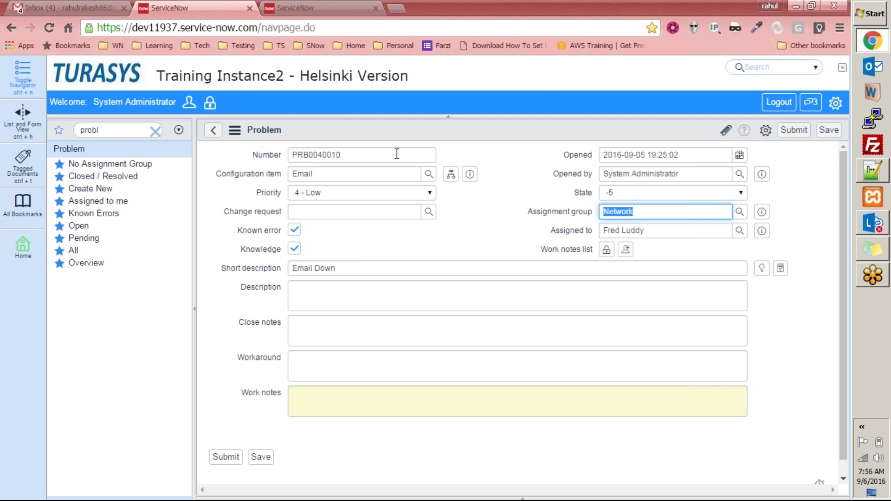
left_click(355, 174)
key("ctrl+a")
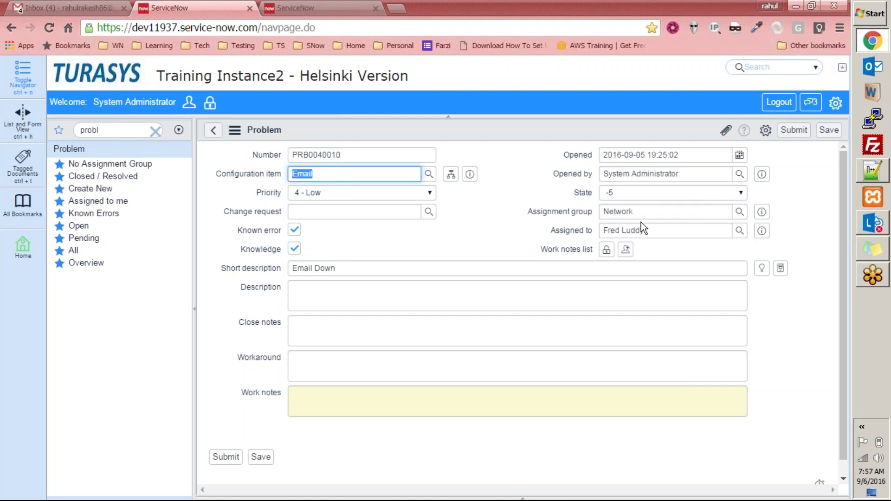
left_click(649, 212)
left_click_drag(648, 211, 603, 211)
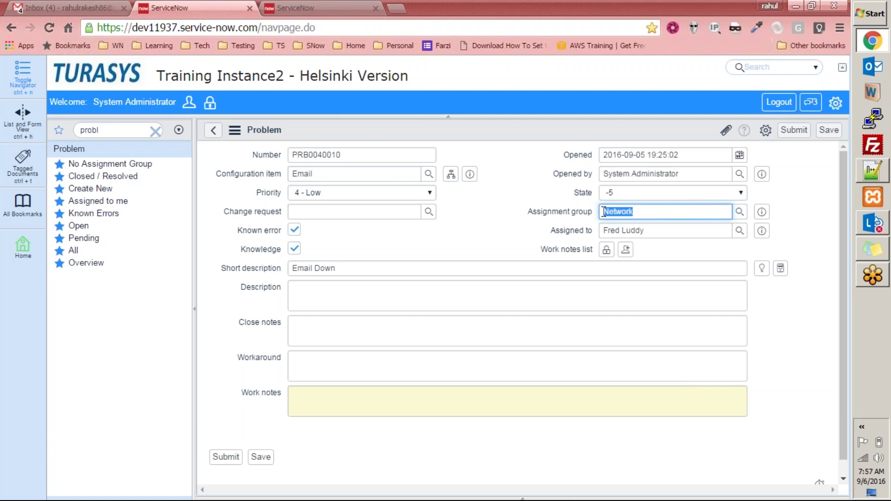
left_click(667, 233)
key("ctrl+a")
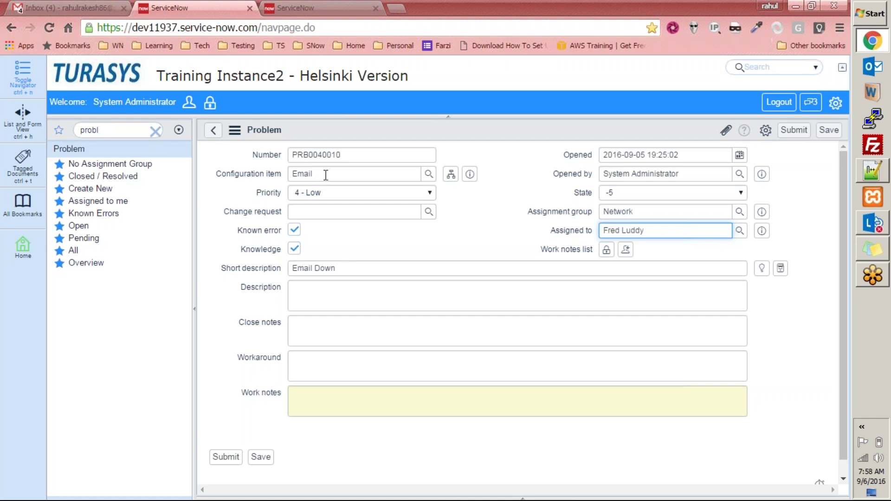
left_click(283, 174)
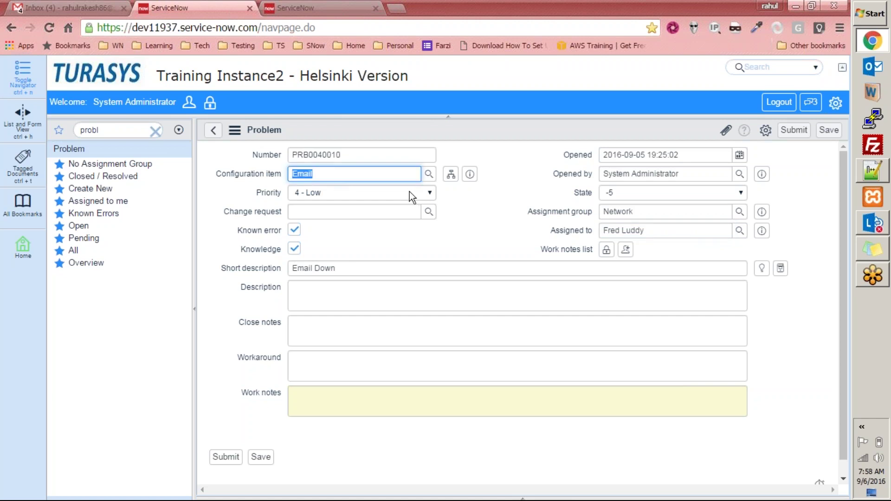
left_click(644, 216)
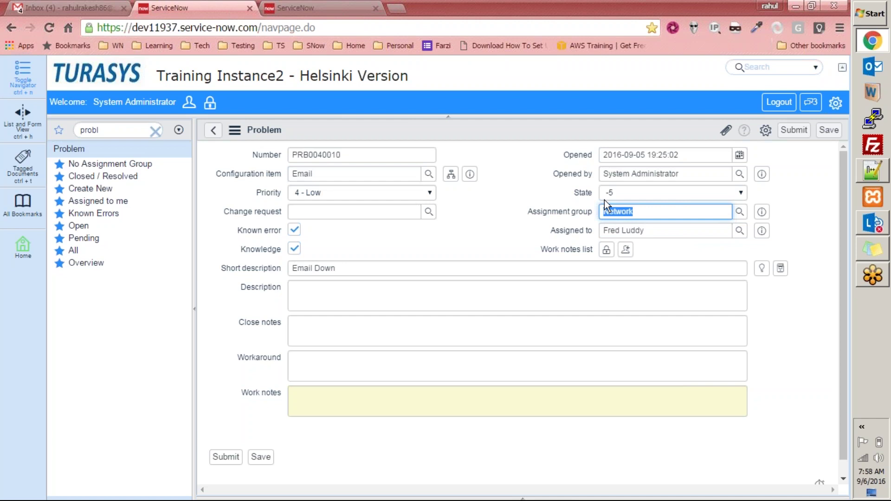
left_click(398, 176)
key("shift+Home")
key("shift+Right")
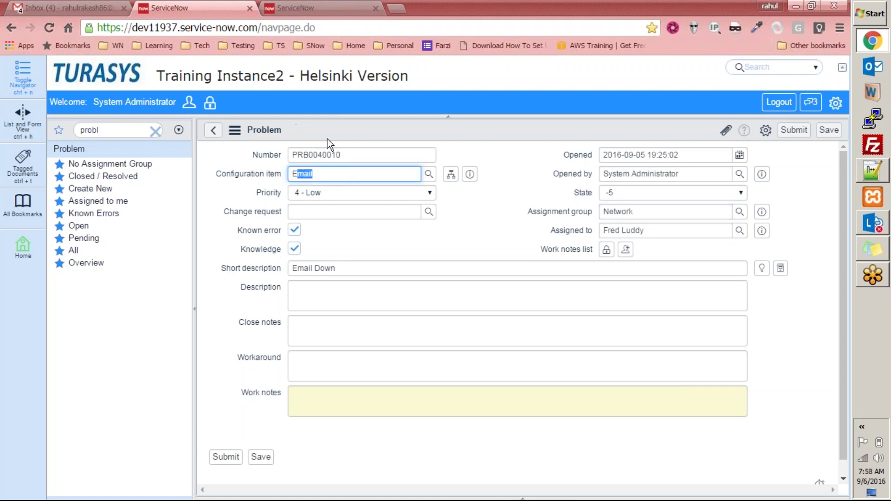
left_click(539, 207)
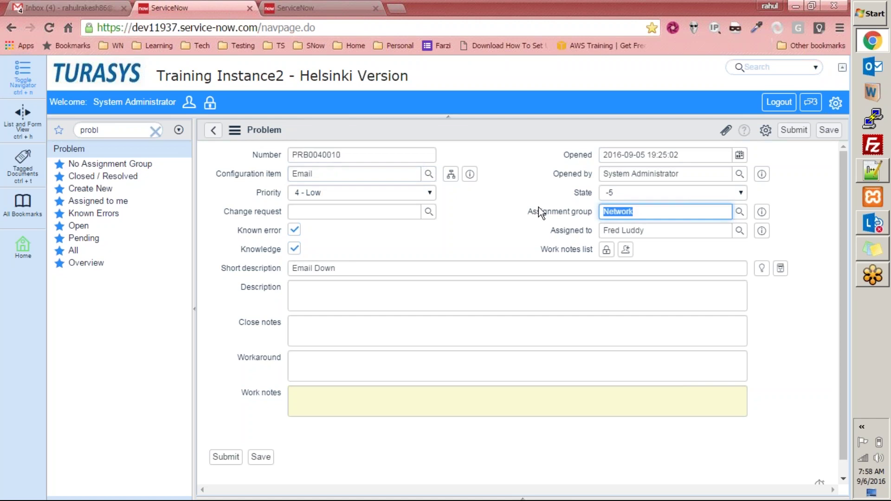
left_click(338, 177)
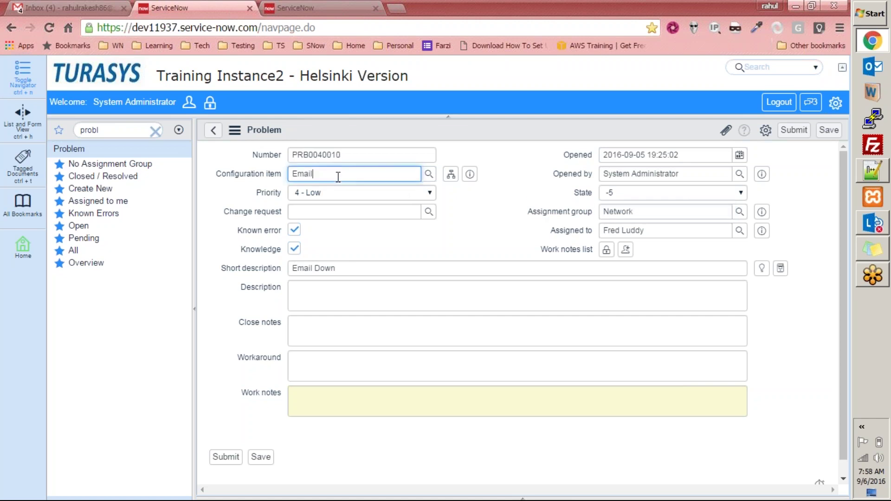
double_click(658, 210)
left_click(531, 218)
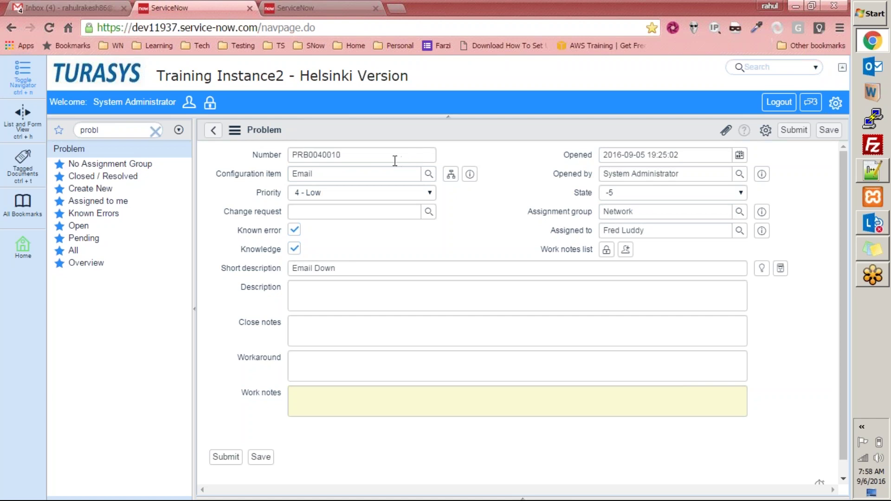
left_click_drag(337, 175, 249, 170)
left_click_drag(666, 212, 602, 214)
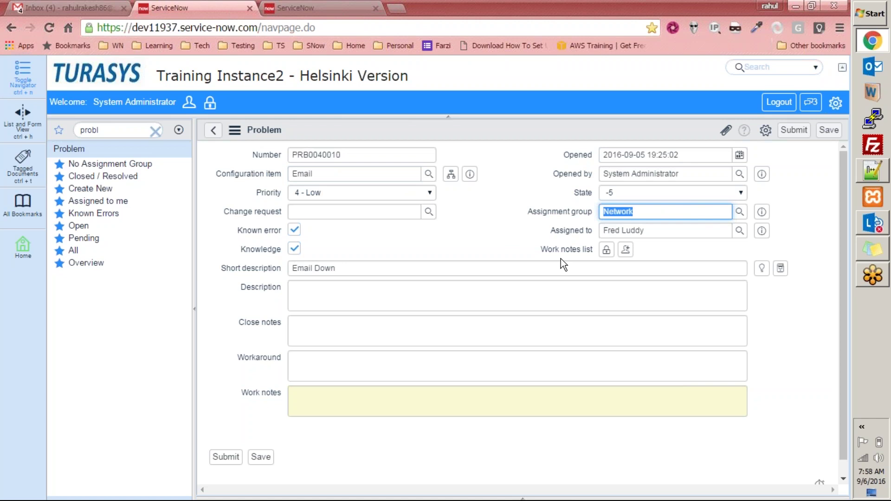
left_click_drag(664, 225, 618, 216)
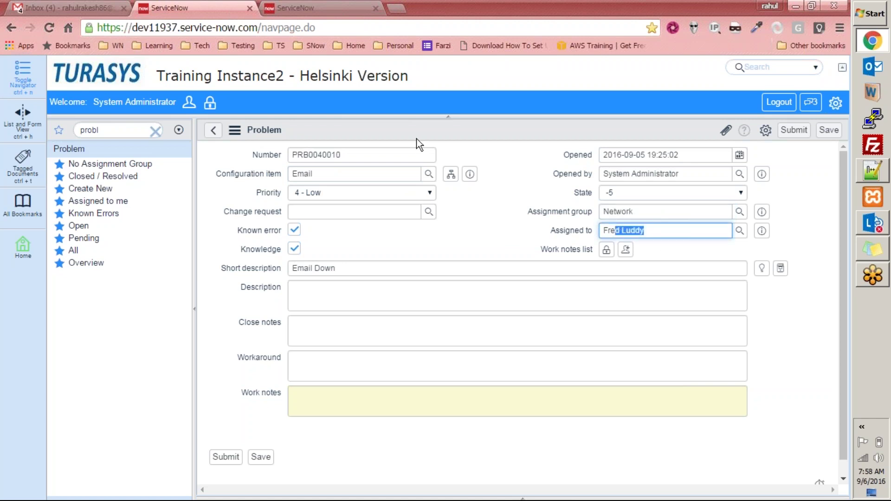
left_click(366, 176)
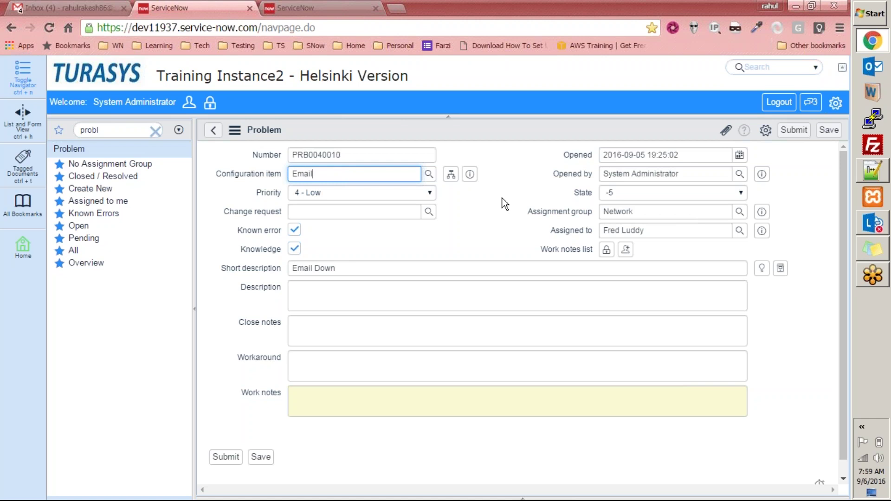
right_click(467, 127)
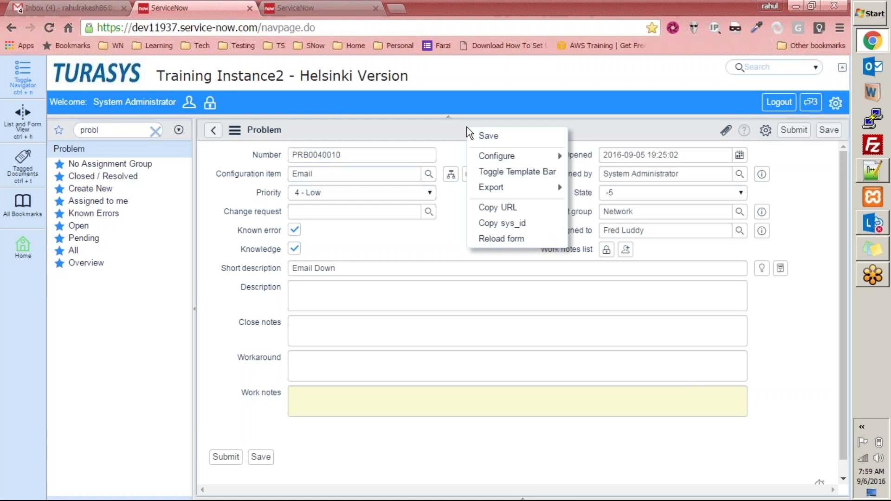
left_click(440, 237)
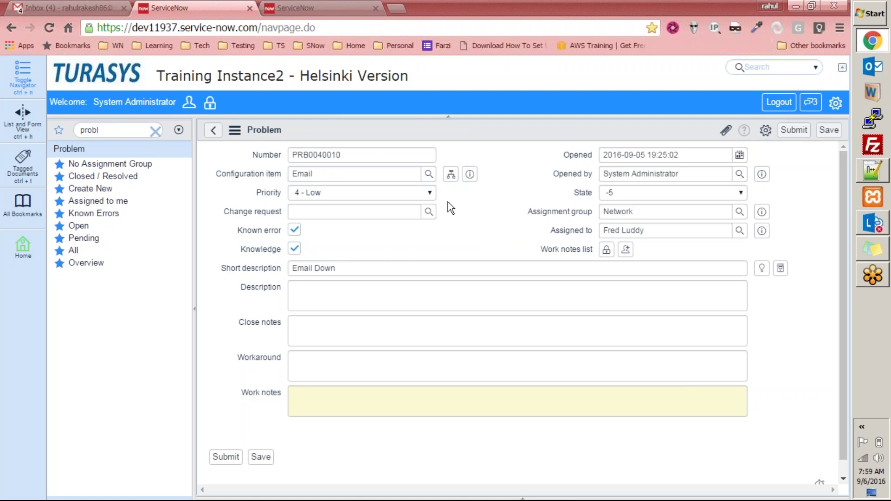
left_click(411, 175)
Filter the navigator for "incident" and start a new incident, discarding the unsaved problem.
double_click(136, 129)
type("incident")
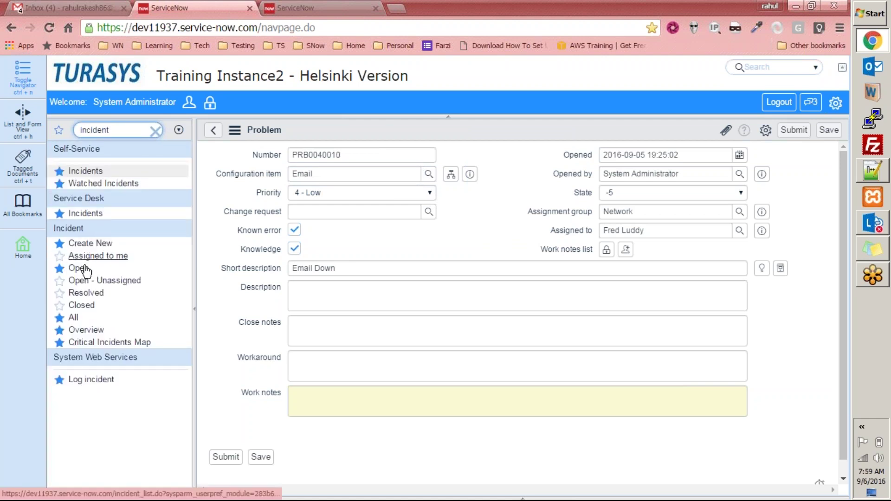
left_click(90, 243)
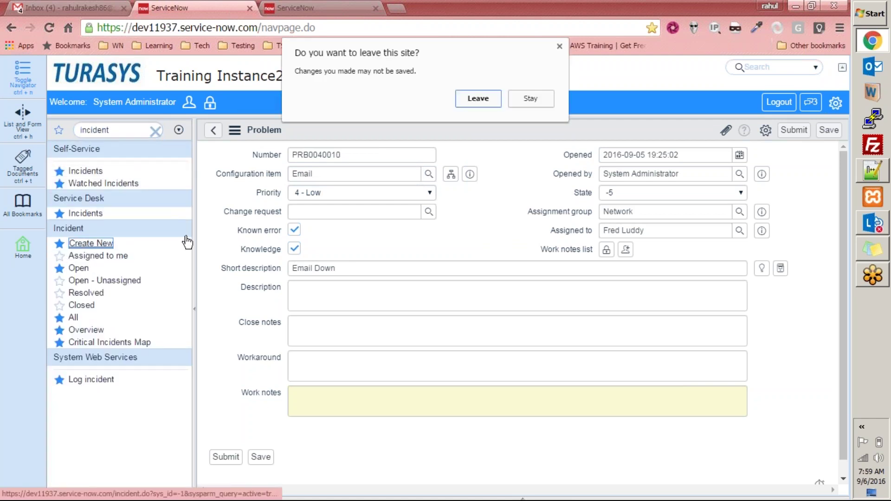
left_click(478, 97)
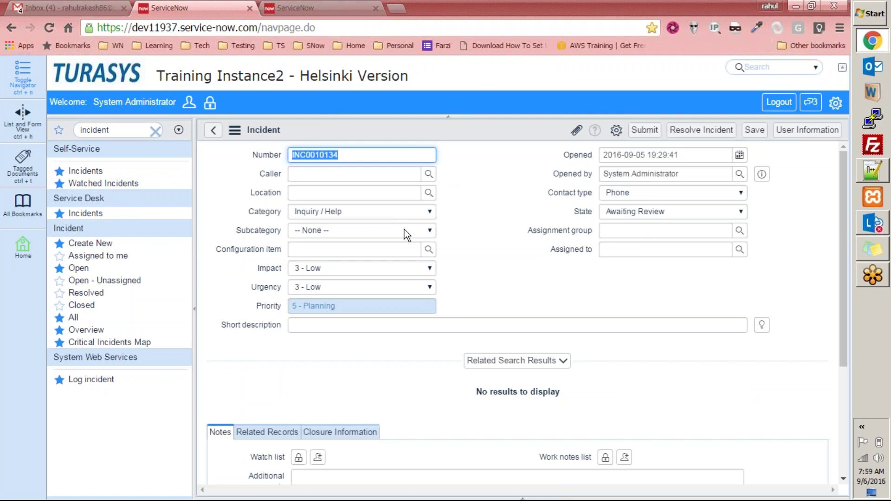
Check the subcategory choices of the new incident and set its category to Network.
left_click(424, 230)
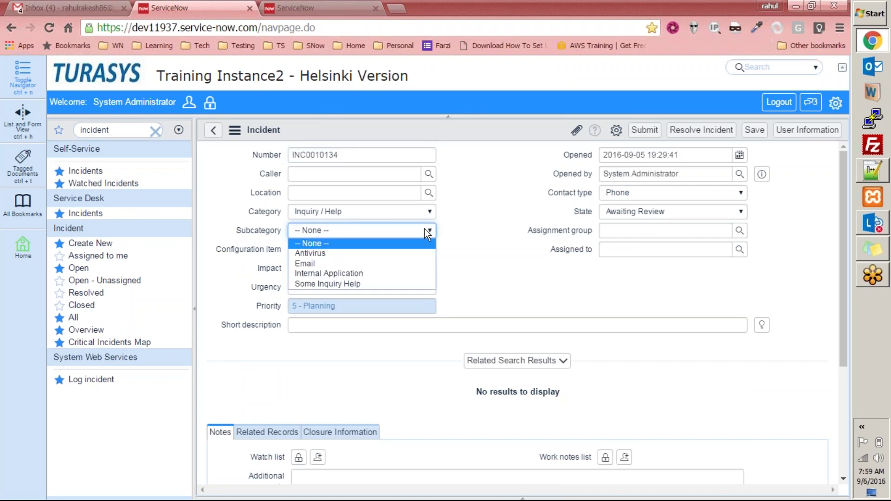
left_click(411, 210)
left_click(384, 255)
left_click(415, 213)
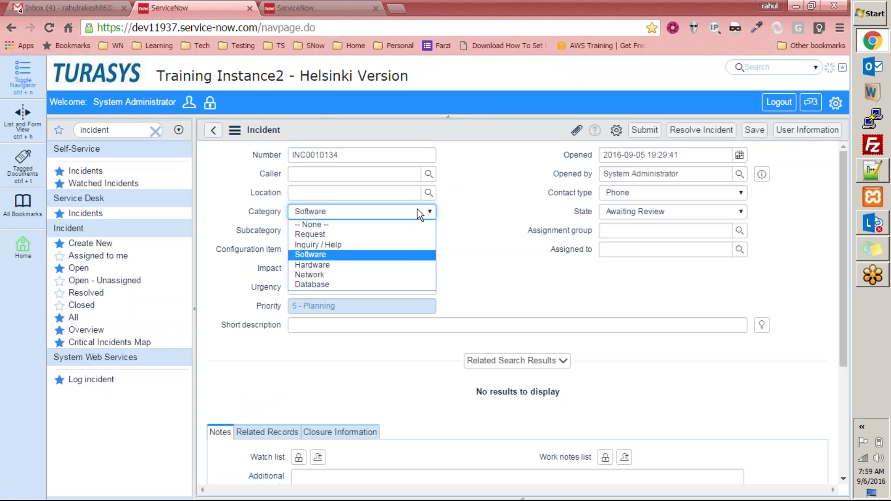
left_click(358, 277)
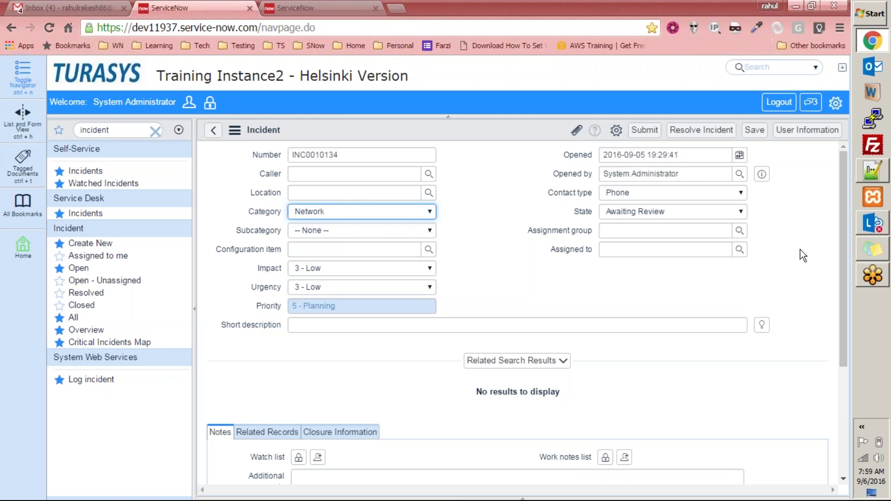
Set the incident's assignment group to Network from the group hierarchy and compare it with the category choices.
left_click(739, 231)
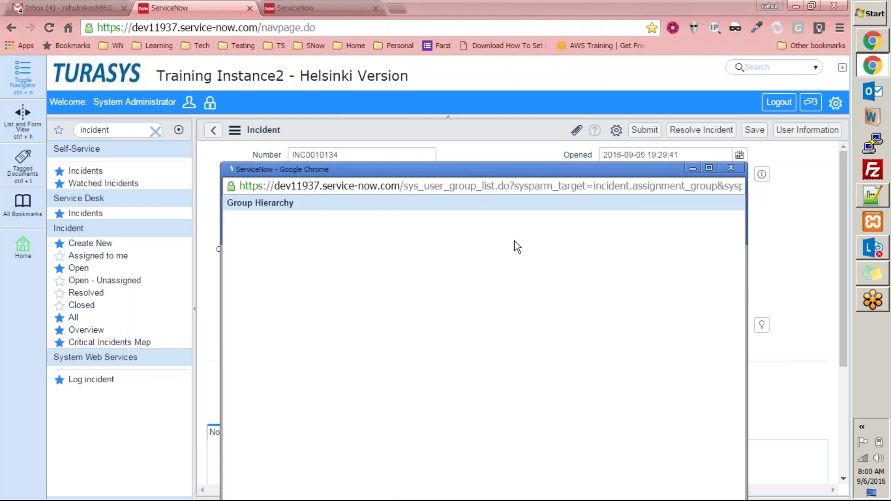
left_click_drag(436, 169, 435, 135)
left_click(280, 306)
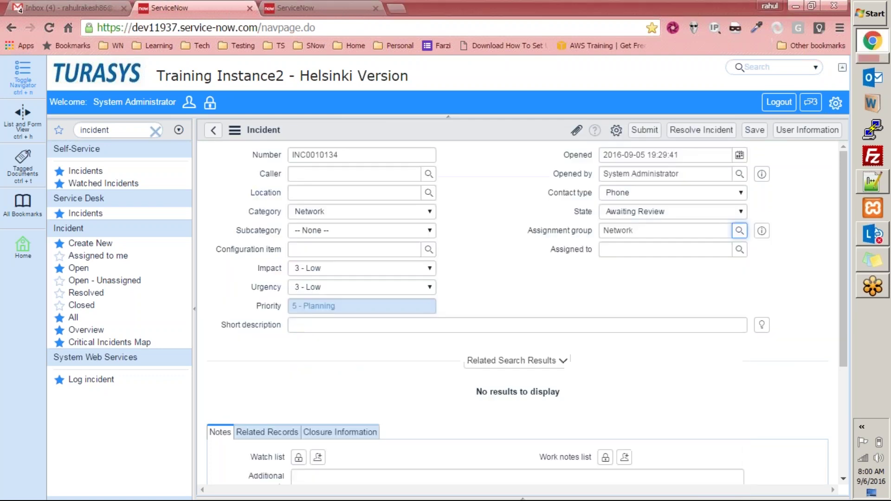
left_click(375, 211)
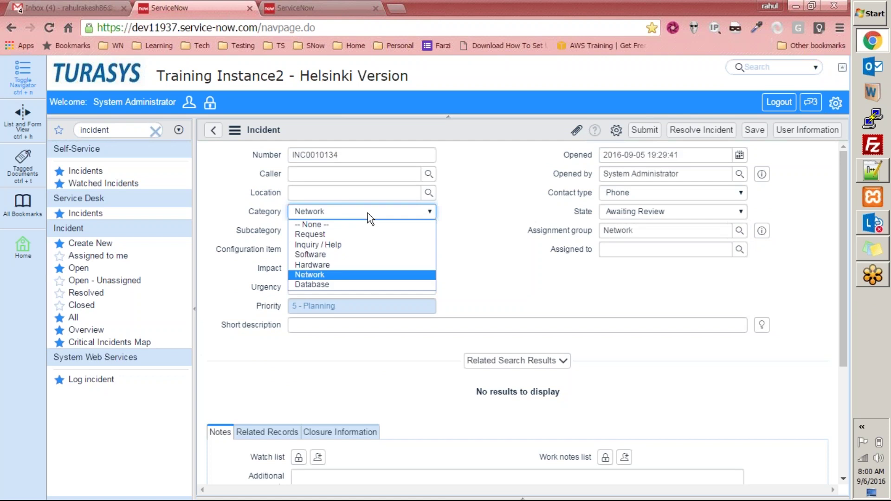
left_click(591, 265)
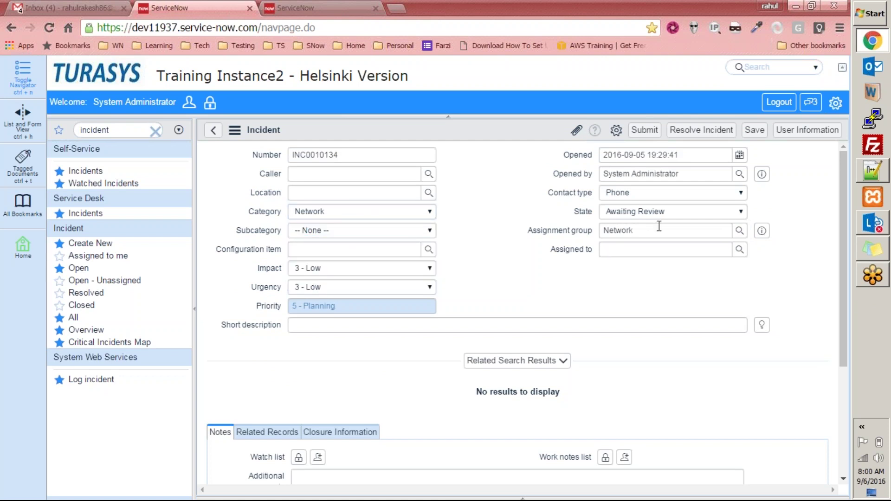
Review the Network group members offered for Assigned to and assign the incident to the first listed user.
left_click(594, 231)
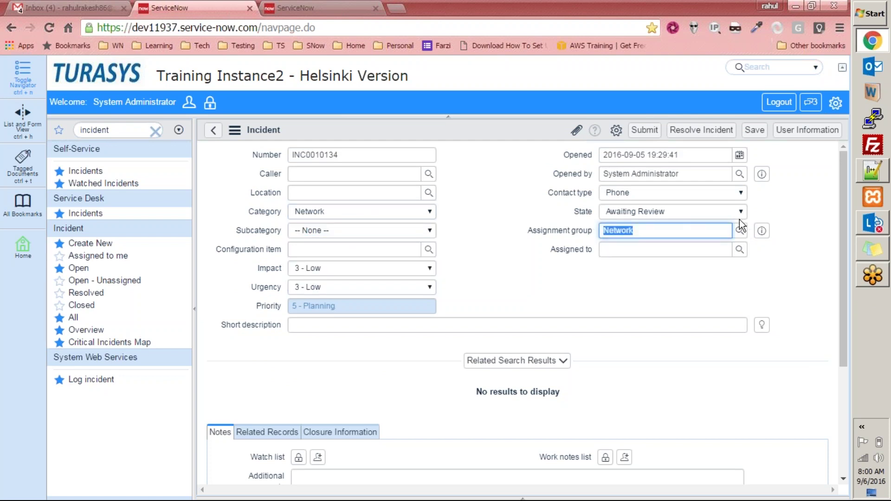
left_click(739, 250)
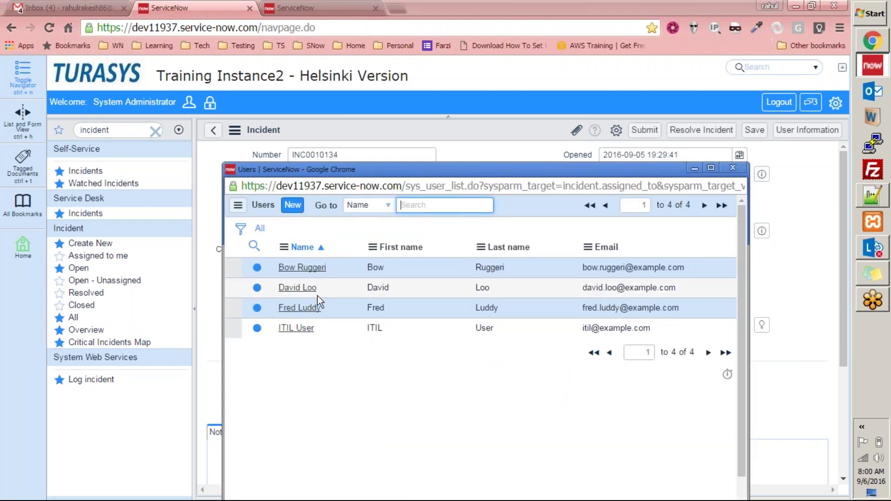
left_click(344, 266)
left_click_drag(344, 266, 274, 270)
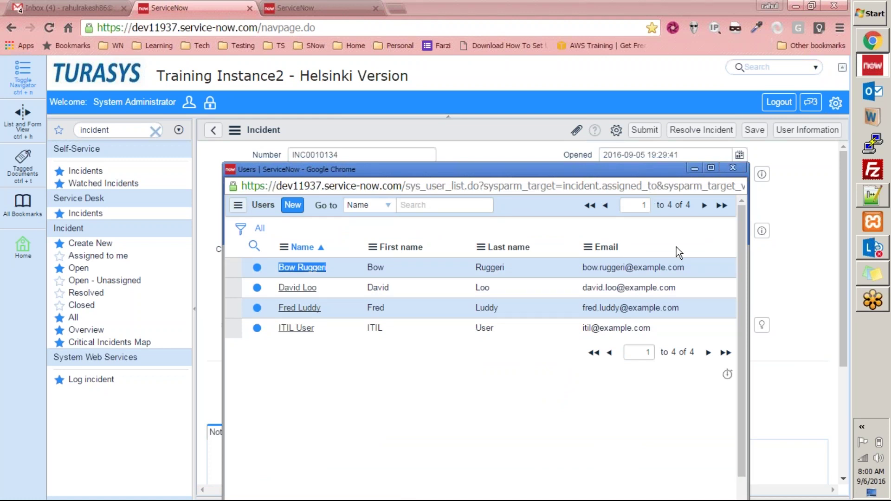
left_click(305, 269)
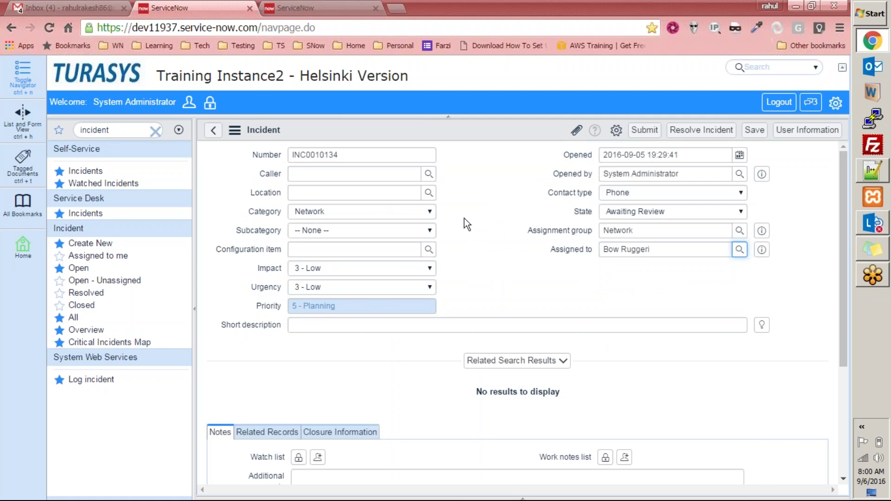
right_click(462, 132)
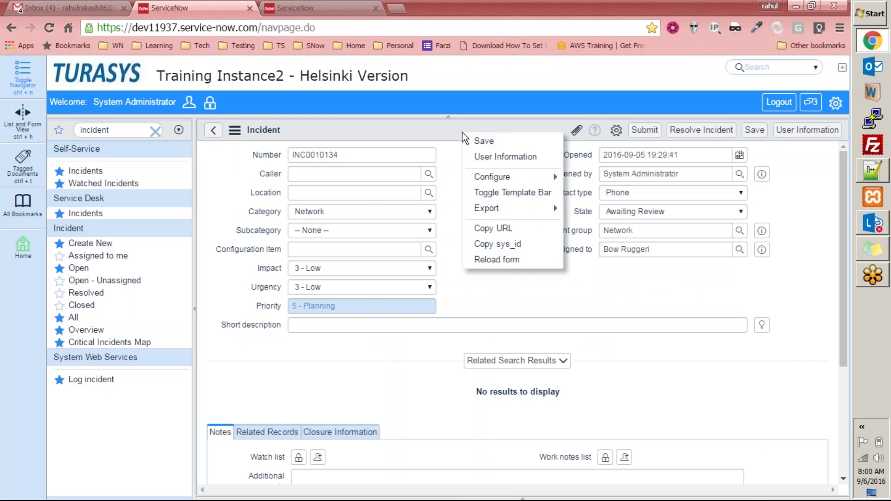
mouse_move(528, 179)
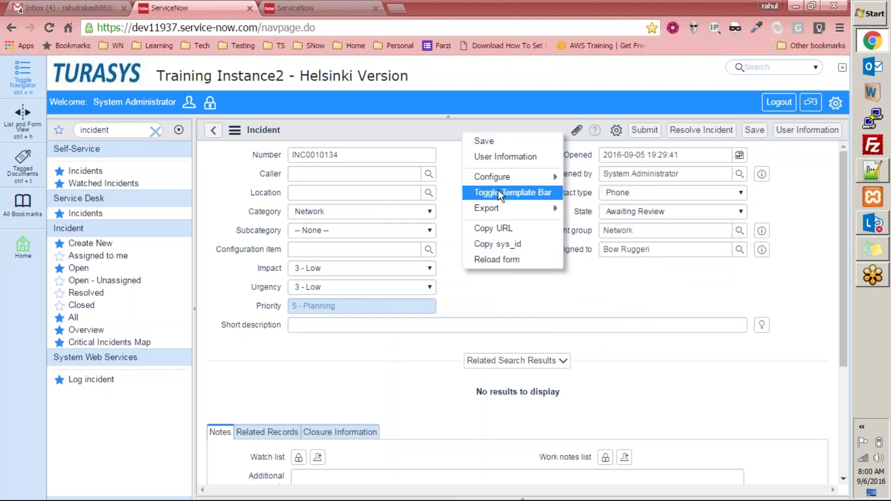
left_click(436, 124)
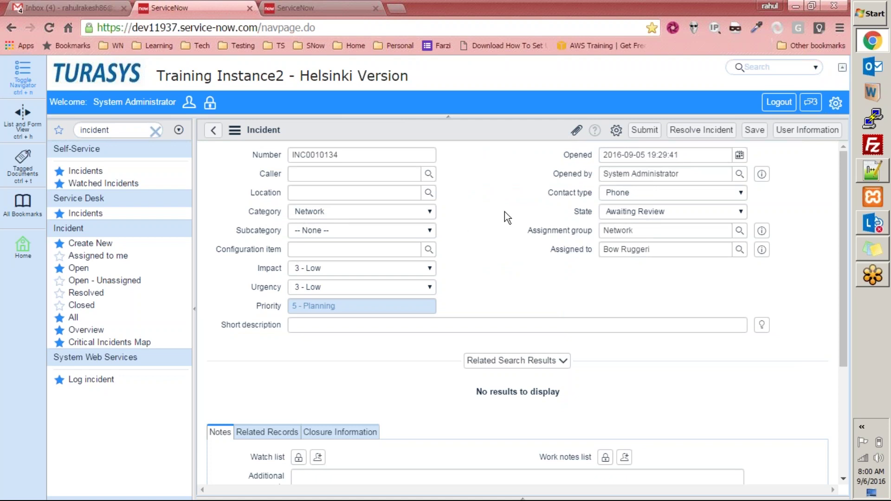
Examine how the incident's Category, Assignment group and Assigned to values relate to each other.
left_click(415, 216)
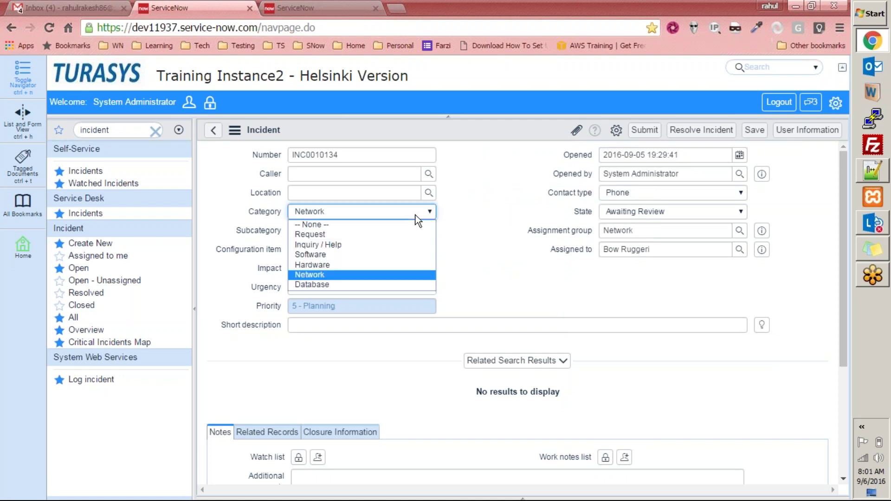
left_click(366, 273)
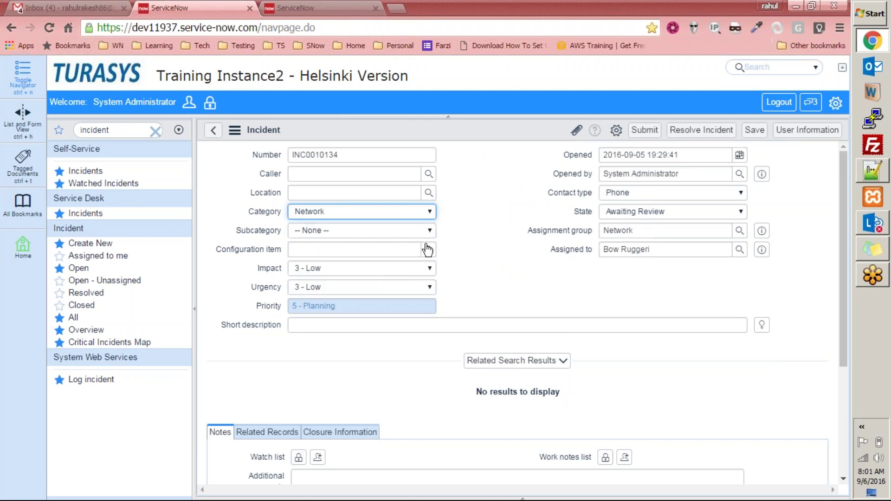
double_click(658, 231)
left_click(653, 258)
triple_click(659, 252)
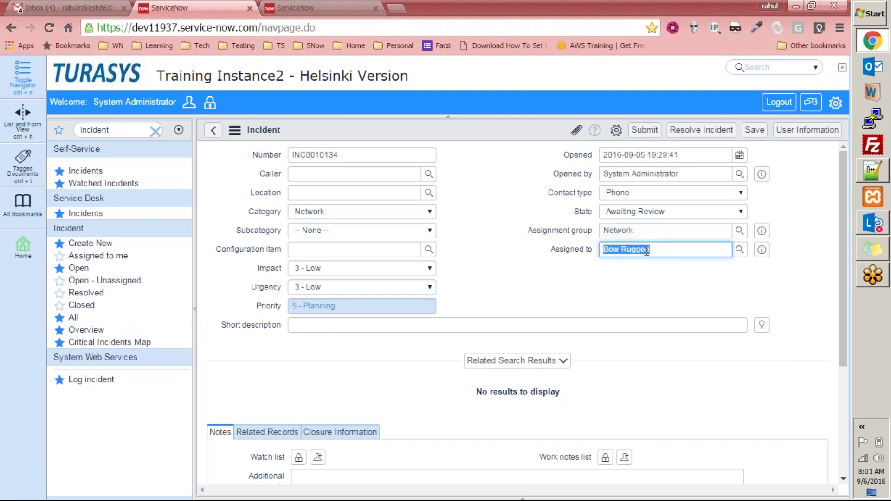
triple_click(646, 229)
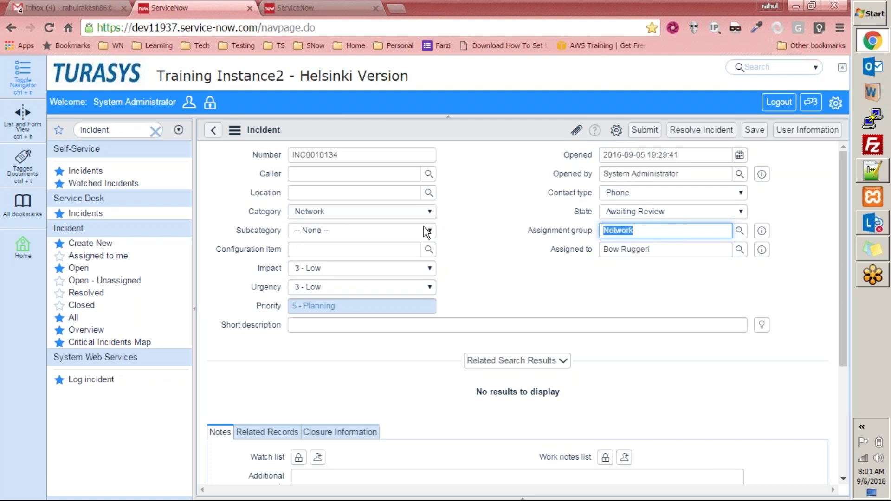
Set both the category and the assignment group of the incident to Hardware.
left_click(402, 210)
left_click(358, 263)
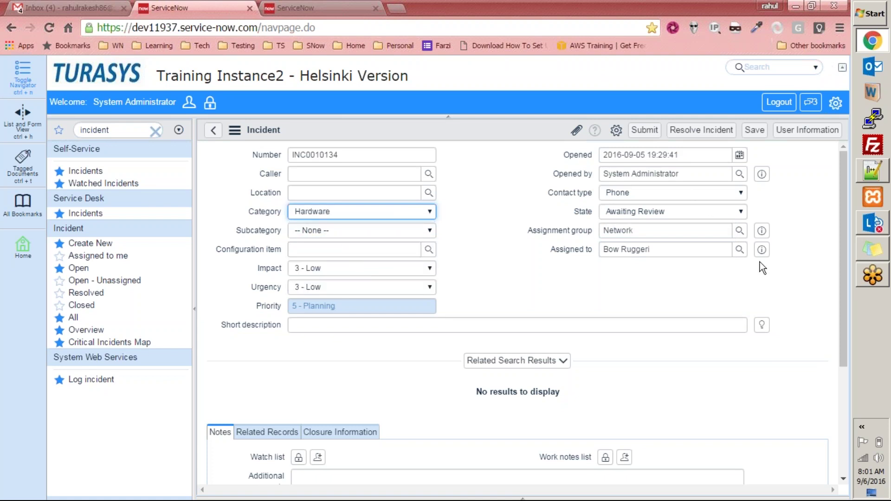
left_click(692, 231)
left_click(739, 230)
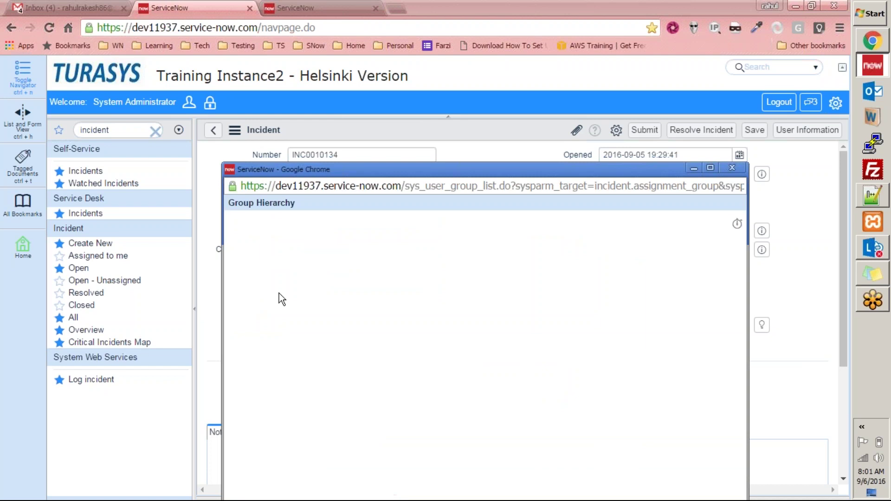
left_click(263, 264)
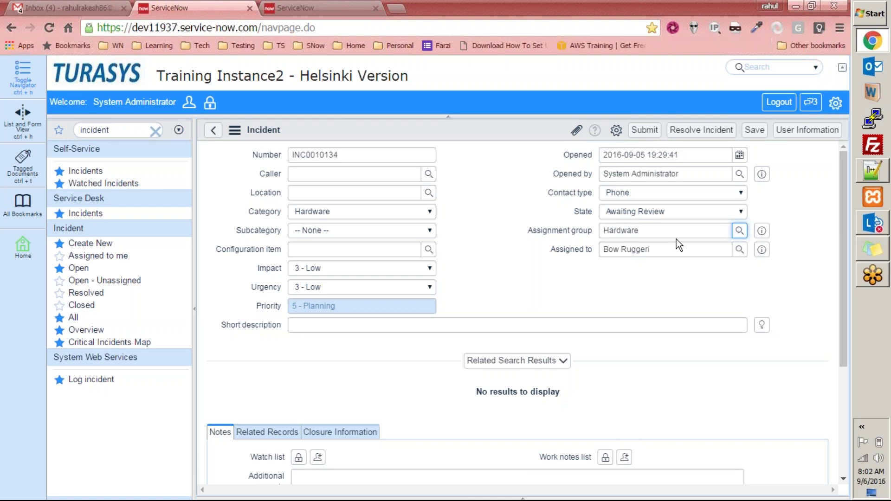
Review the category choices and the groups and Hardware members in the assignment group hierarchy without changing the selection.
left_click(410, 215)
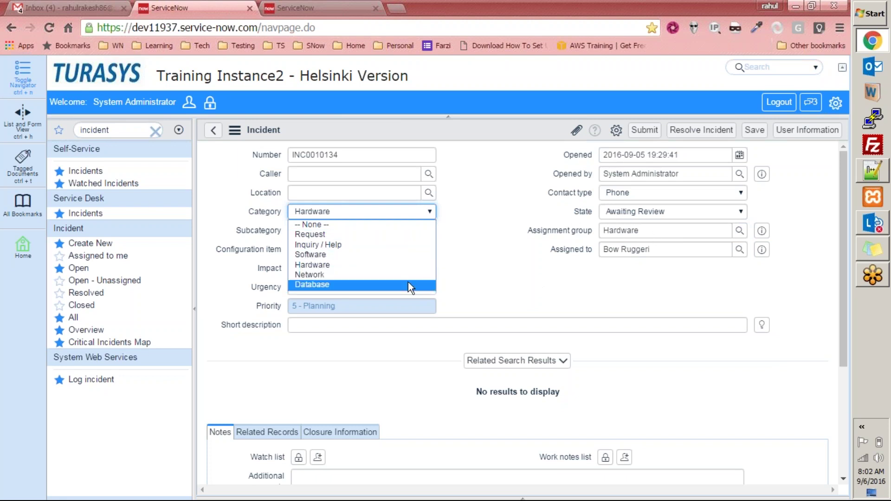
left_click(739, 232)
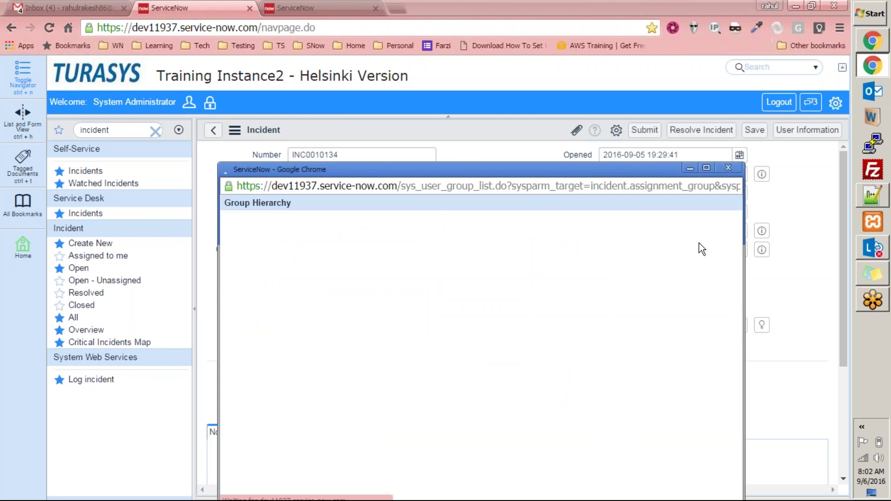
left_click_drag(503, 174, 499, 145)
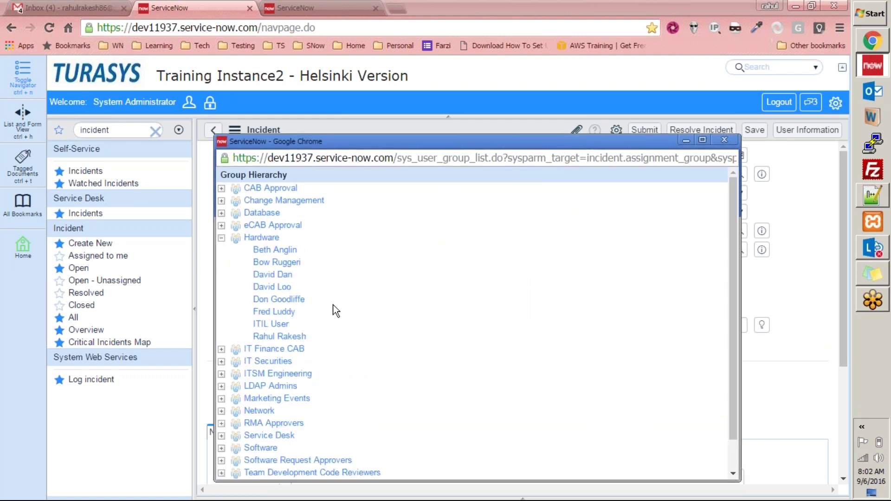
left_click(222, 238)
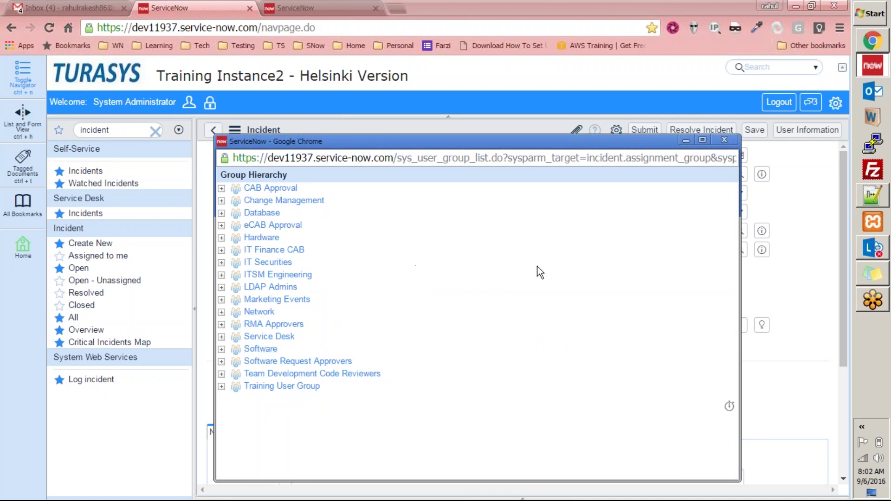
left_click(725, 139)
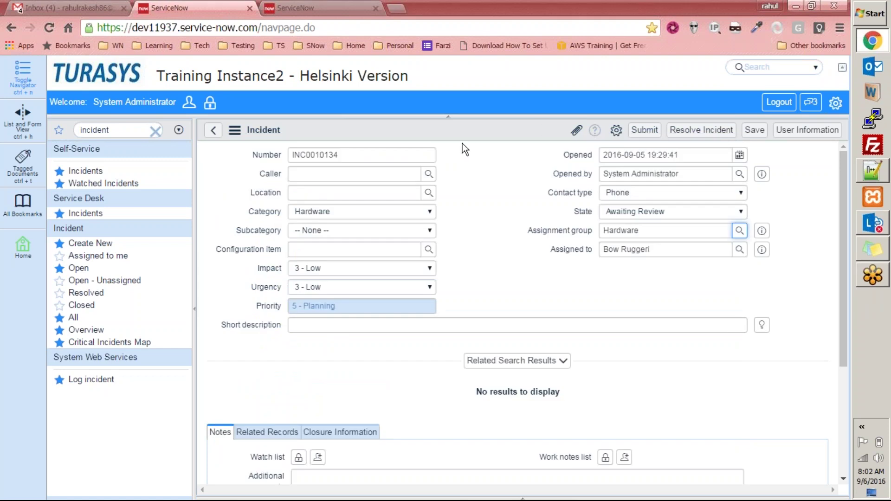
Open the client scripts configured for the incident form, discarding the unsaved incident, and start a new client script.
right_click(459, 131)
mouse_move(521, 176)
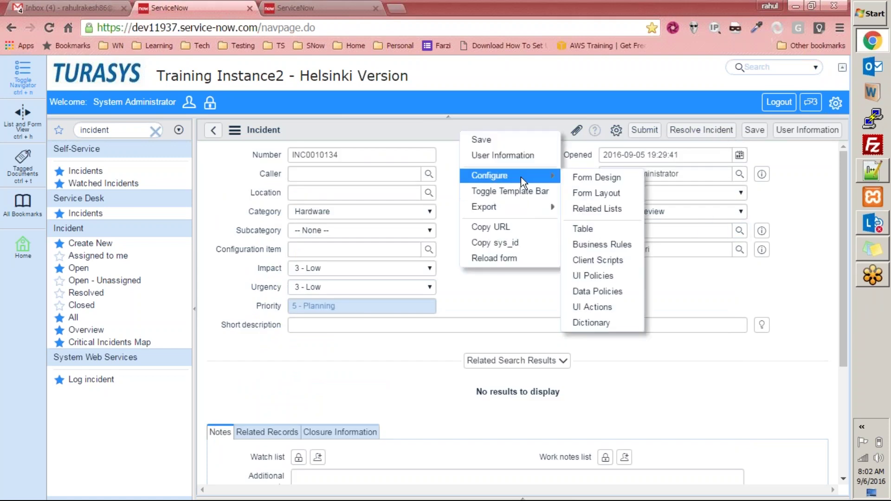
left_click(615, 259)
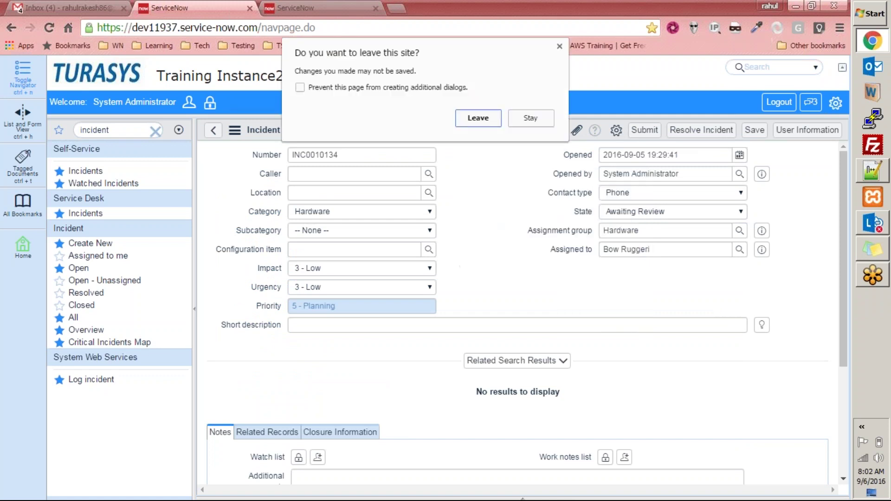
left_click(483, 120)
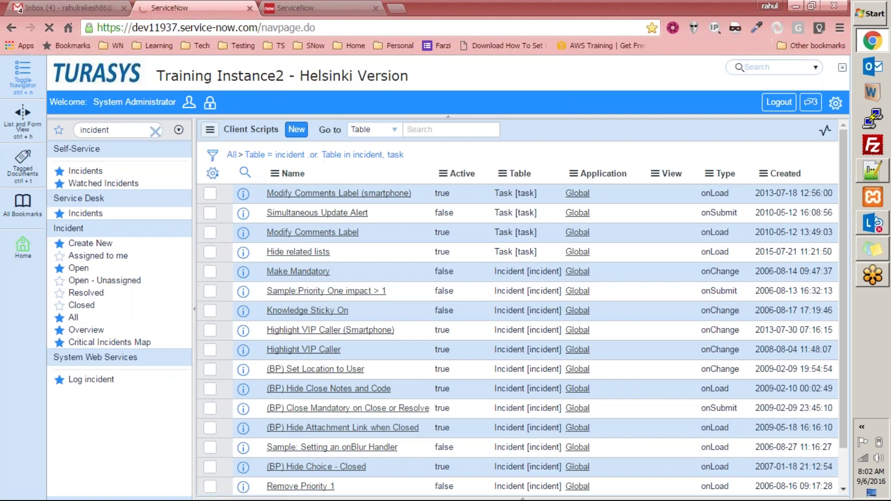
left_click(298, 130)
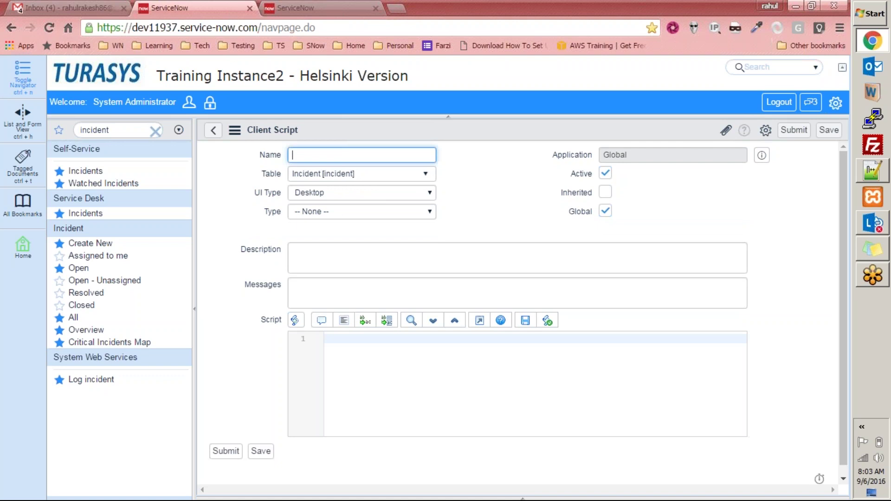
Set the client script's type to onChange and its field name to Category.
left_click(356, 211)
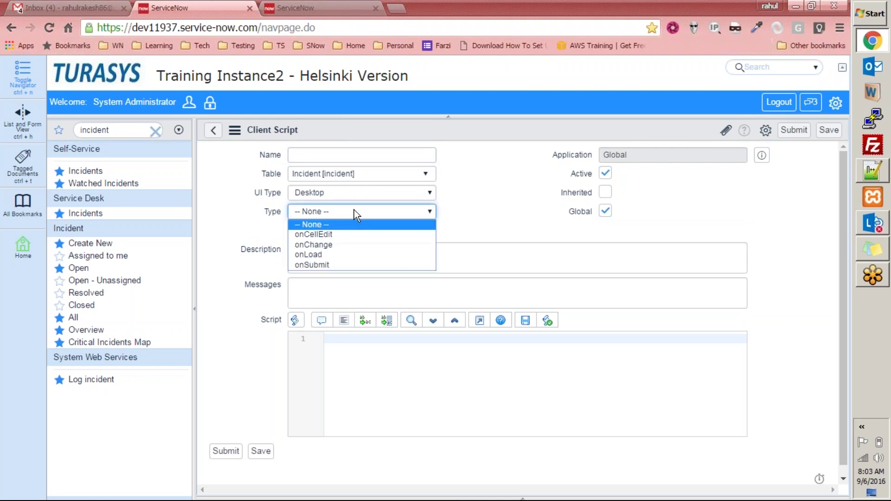
left_click(330, 244)
left_click(377, 231)
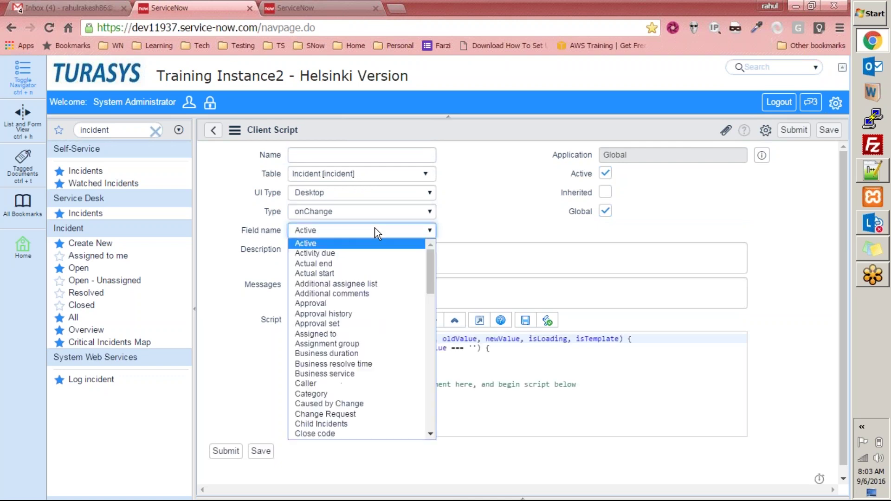
type("cat")
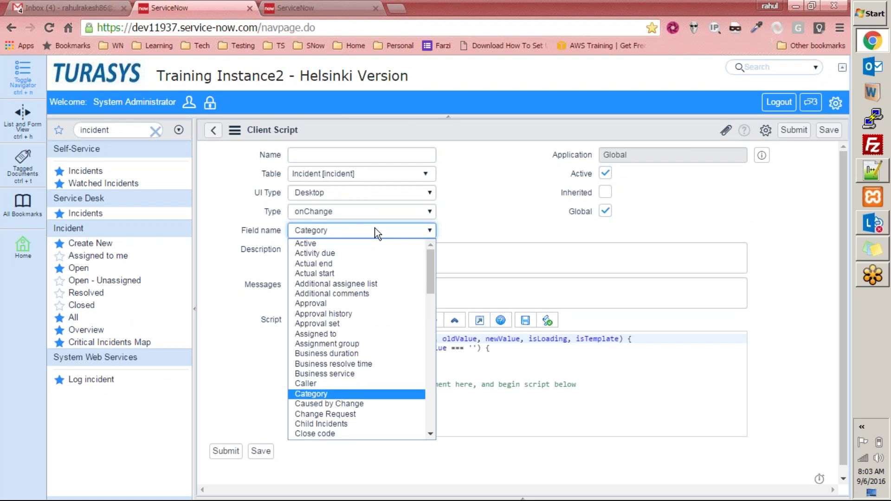
left_click(334, 392)
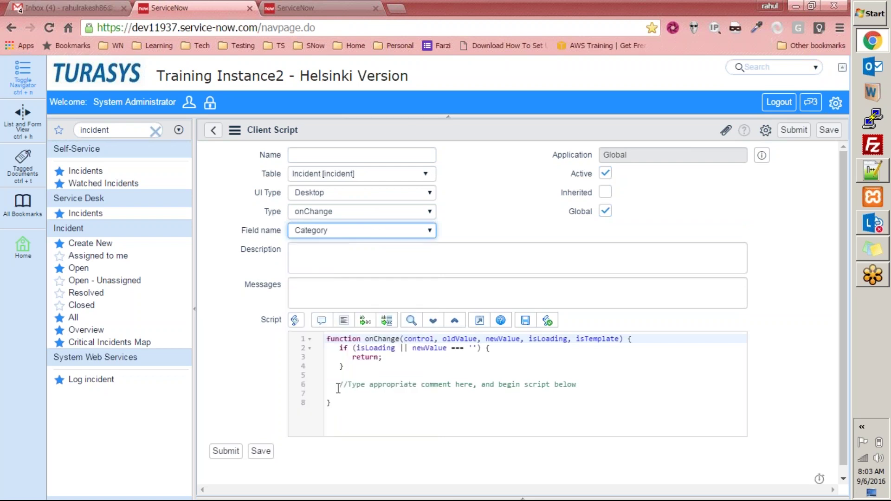
Below the isLoading check, start an if block testing whether g_form.getValue('Category') == 'Software'.
left_click(412, 364)
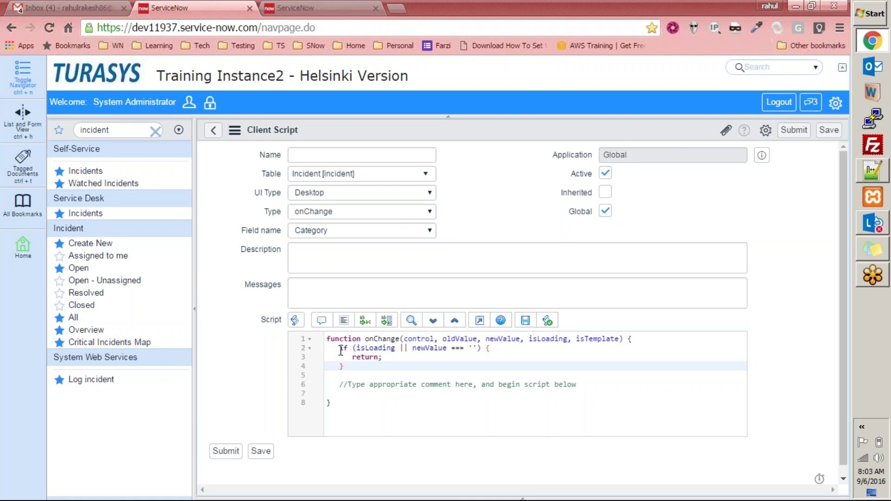
key("Return")
key("Return")
type("if")
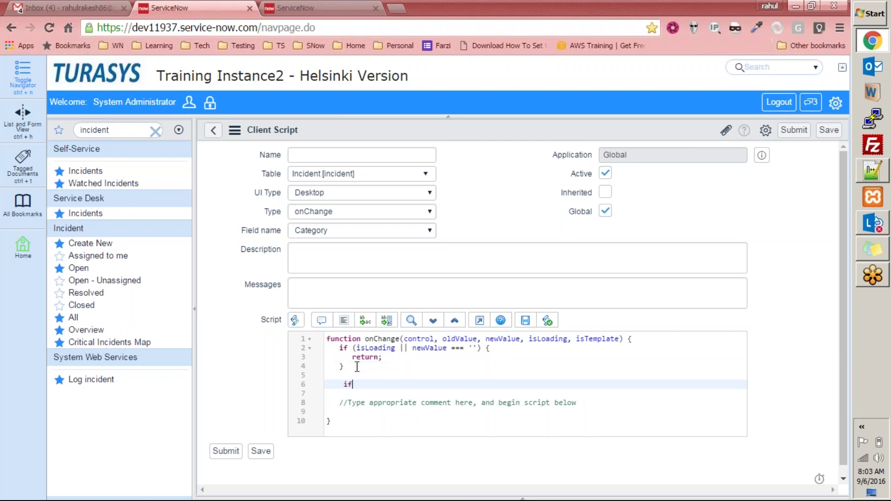
type("(g")
type("_form.")
type("getV")
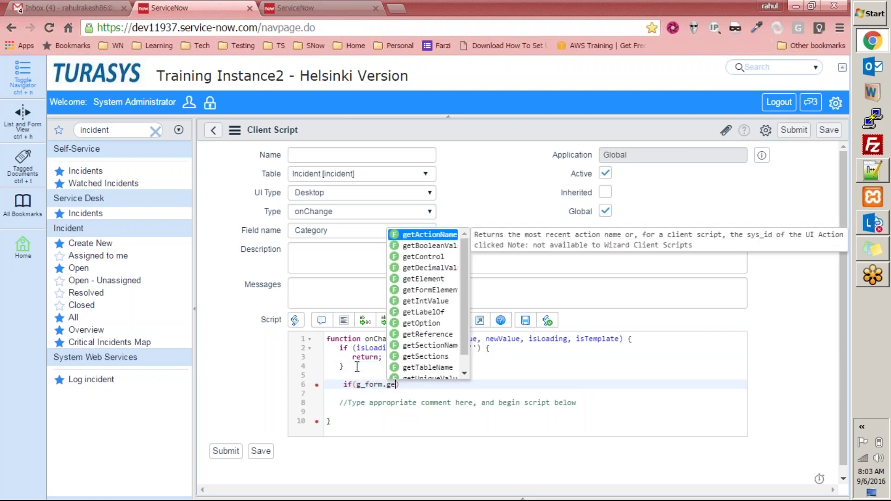
key("Return")
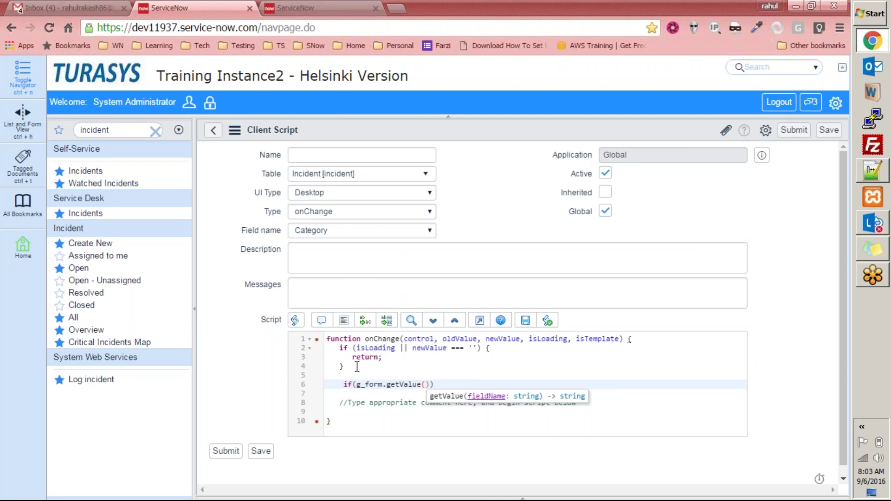
type("'Category')")
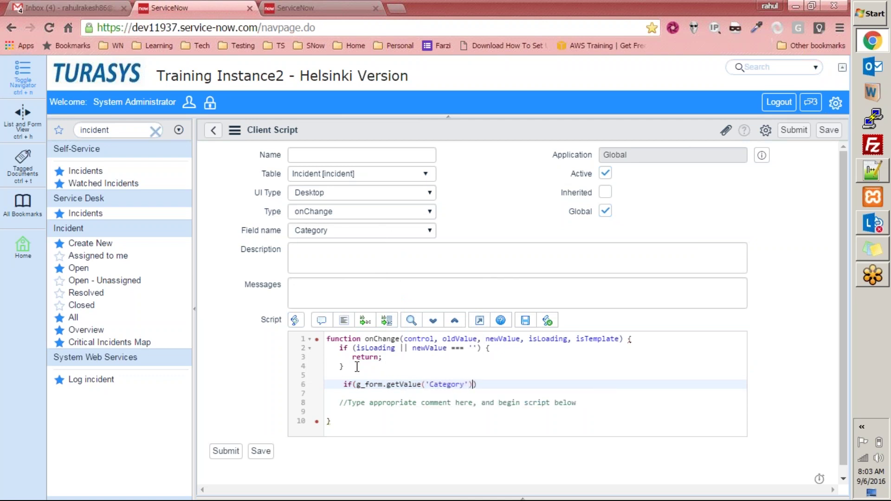
type(" == 'Software')")
key("Return")
type("{")
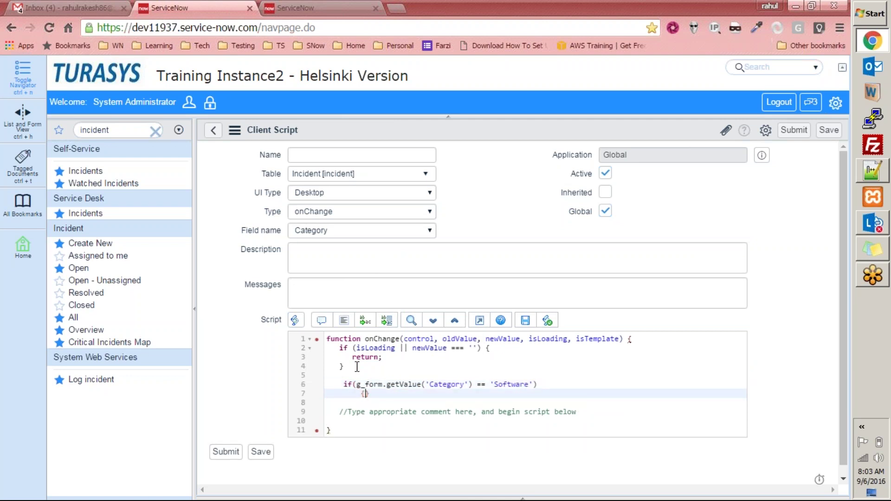
Inside the Software block, add g_form.setValue('assignment_group', 'Software'); as its statement.
key("Return")
type("g_form")
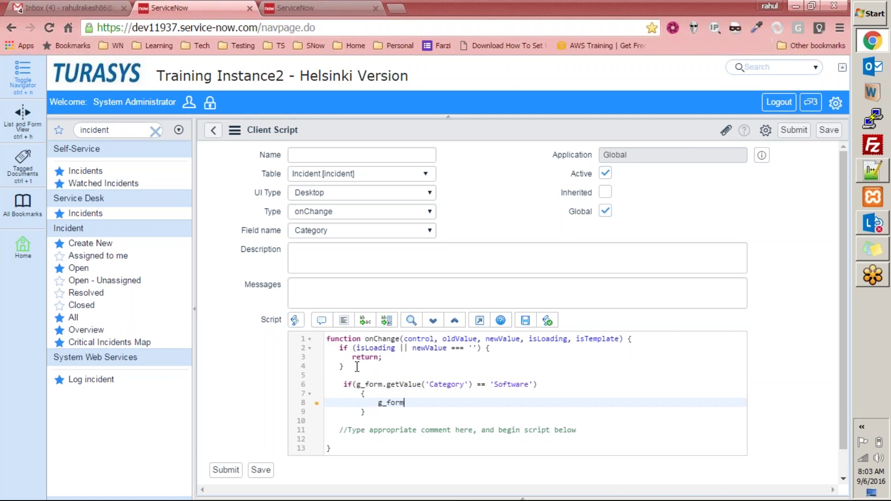
type(".setValue(")
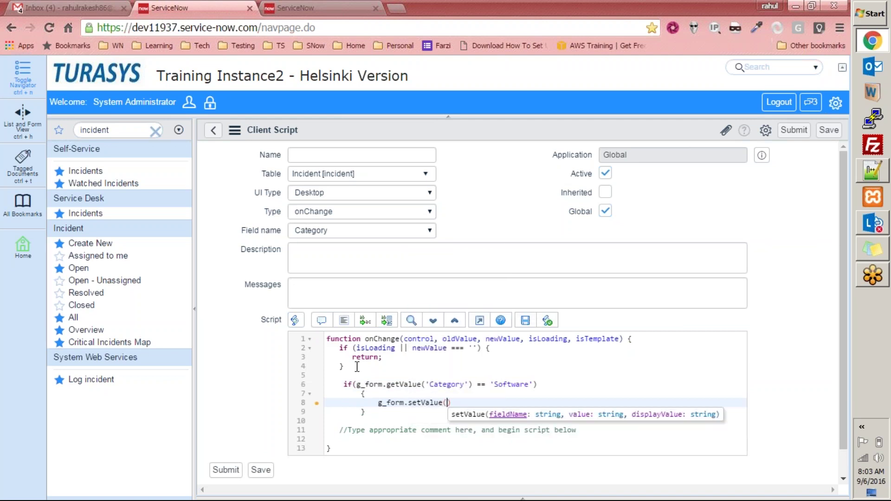
type("'assignment_group'")
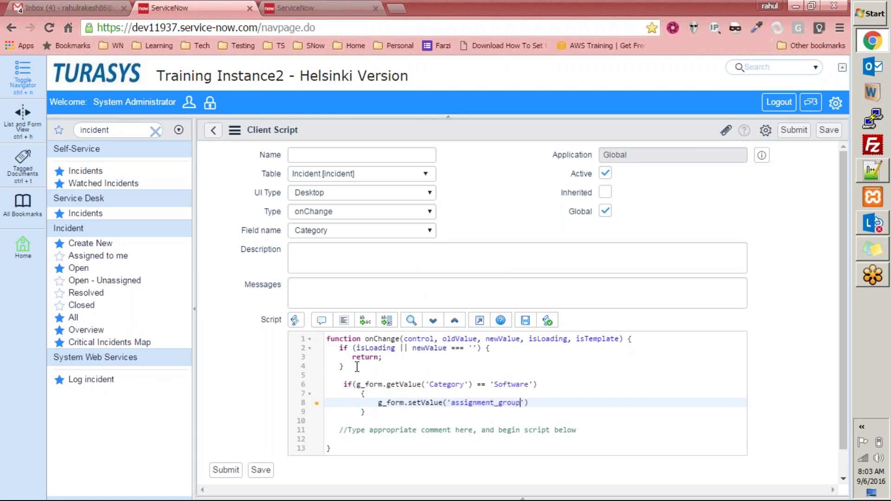
type(", 'Software")
key("End")
type(";")
Duplicate the whole Software if block directly below the original.
key("Up")
key("Up")
key("Down")
key("Down")
key("Down")
key("shift+Up")
key("shift+Up")
key("shift+Up")
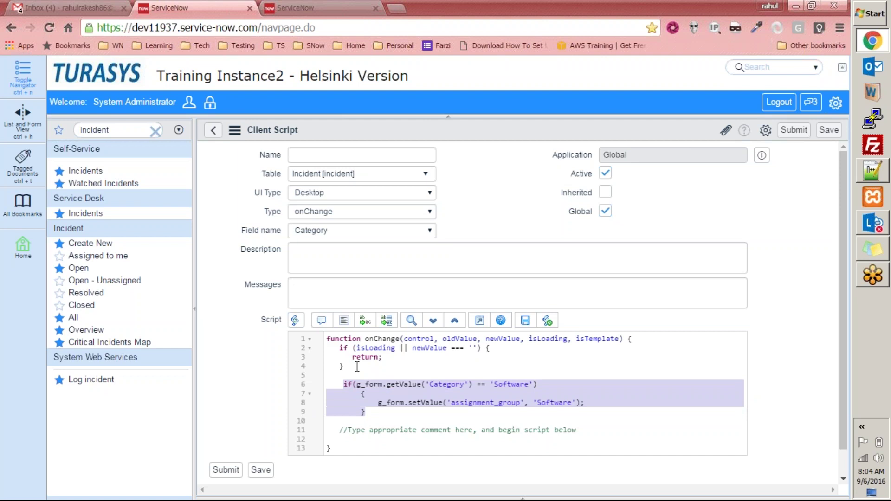
key("Down")
key("Down")
key("Down")
key("Return")
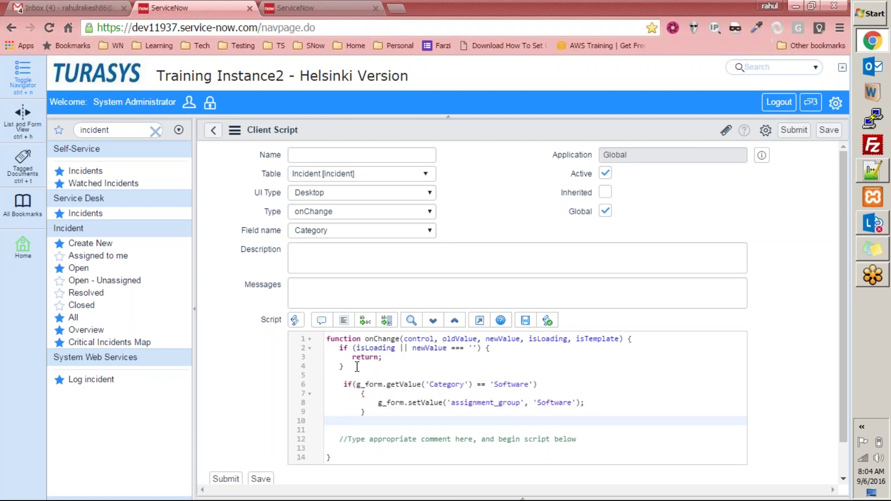
type("if(g_form.getValue('Category') == 'Software')     {         g_form.setValue('assignment_group', 'Software');     }")
Change both the category and the assignment group value in the second if block to Hardware.
double_click(501, 424)
type("Hardware")
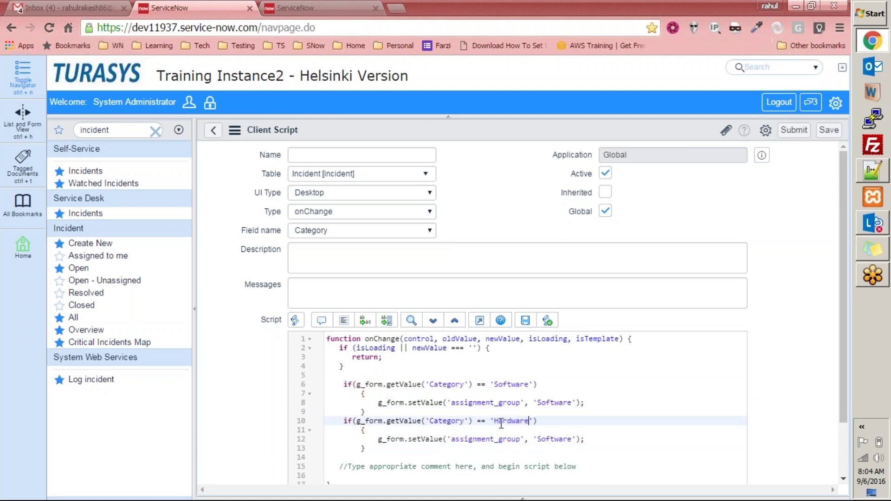
double_click(559, 438)
type("Hardware")
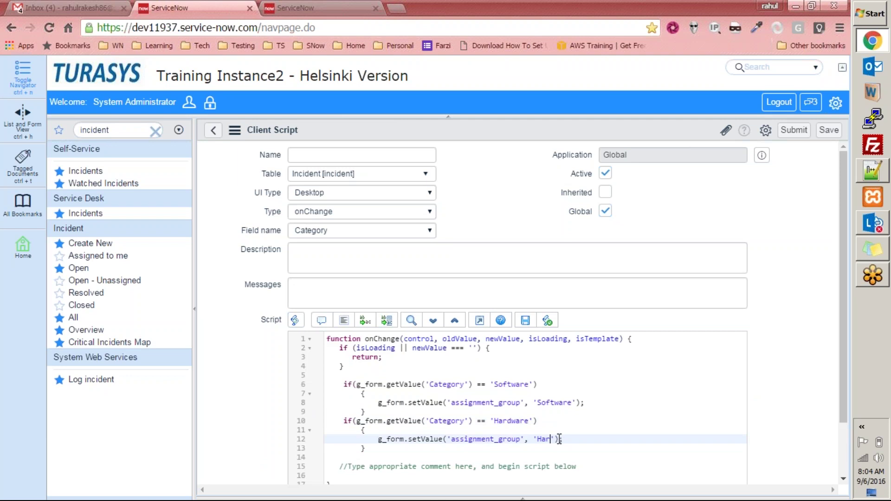
left_click_drag(559, 439, 475, 439)
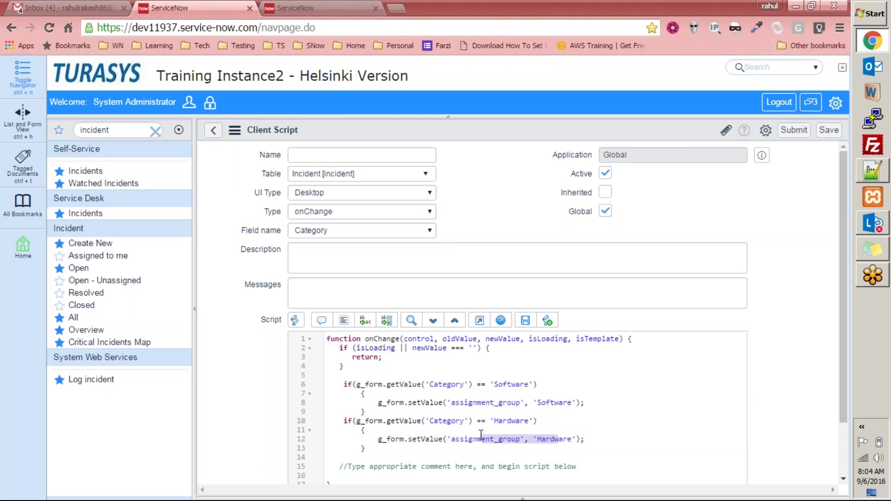
Add a third copy of the if block below the Hardware block, with category and assignment group values set to Network.
left_click(394, 455)
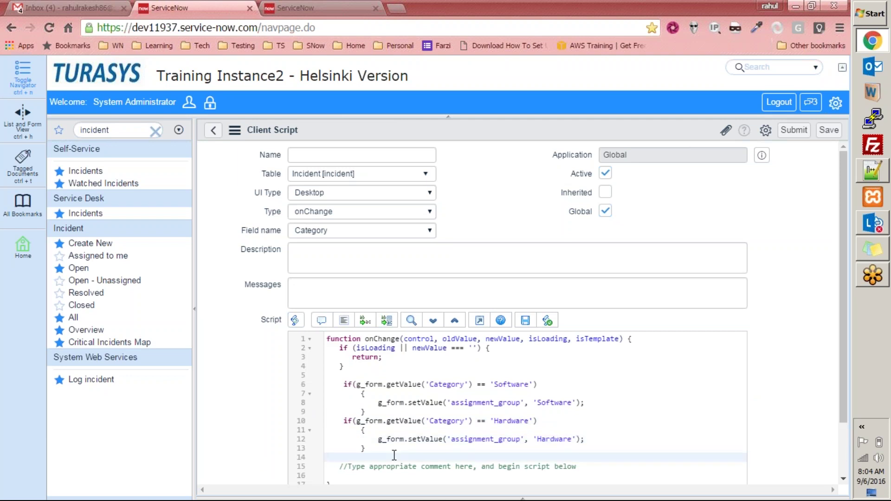
type("if(g_form.getValue('Category') == 'Software')         {             g_form.setValue('assignment_group', 'Software');         }")
double_click(499, 457)
type("Network")
double_click(549, 476)
type("Network")
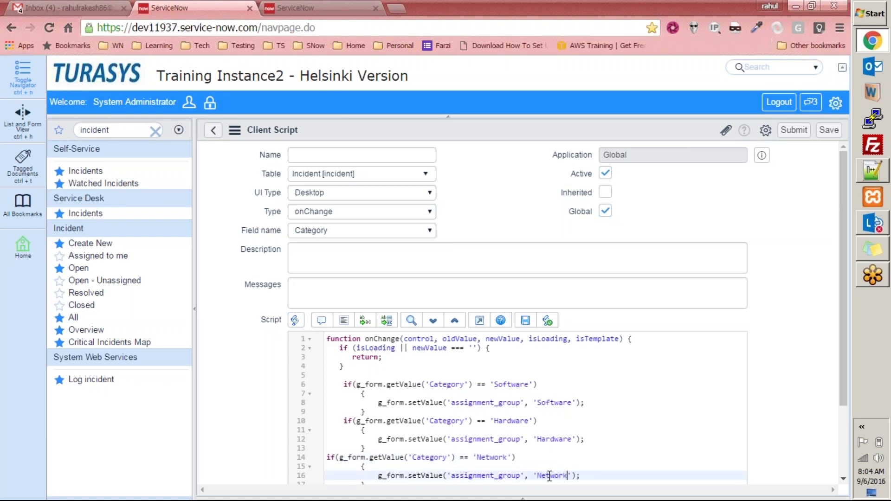
Indent the Network if statement in line with the other conditions and add a new line after its block.
key("Return")
key("Up")
key("Up")
key("Up")
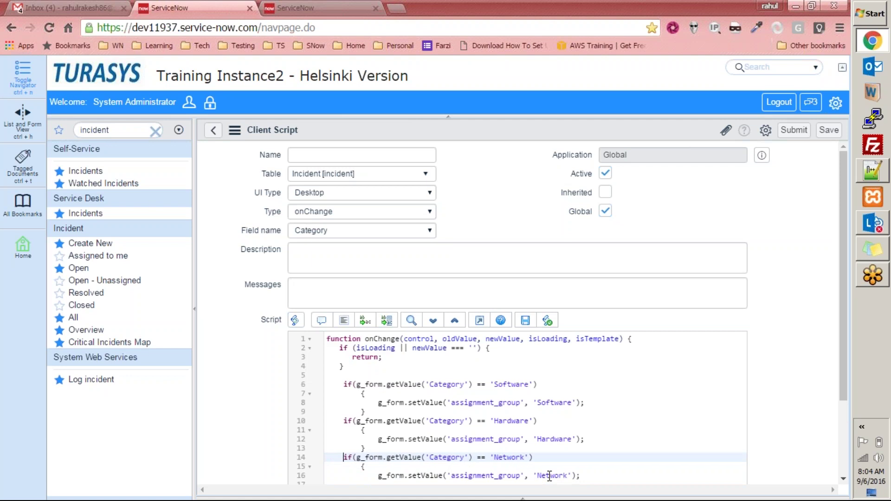
key("End")
key("Down")
key("Down")
key("Down")
key("Down")
key("Down")
key("Up")
key("Return")
type("if(g_form.getValue('Category') == 'Software')      {          g_form.setValue('assignment_group', 'Software');      }")
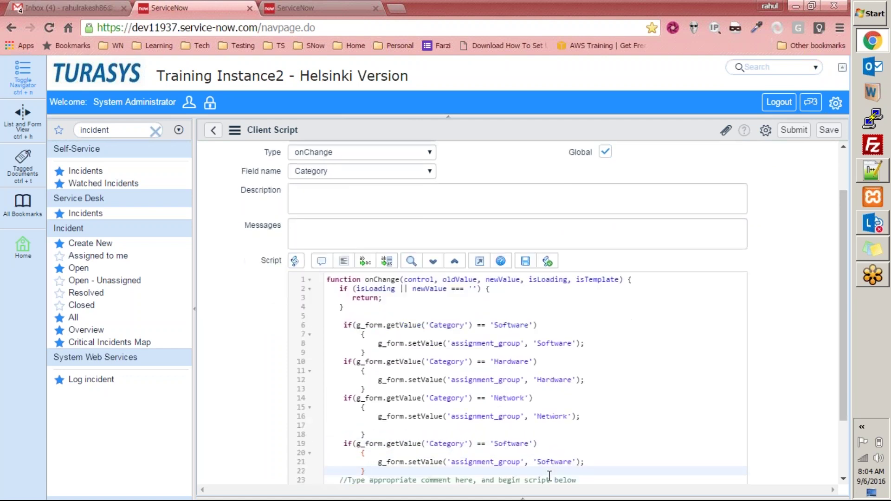
key("Up")
key("Up")
key("Up")
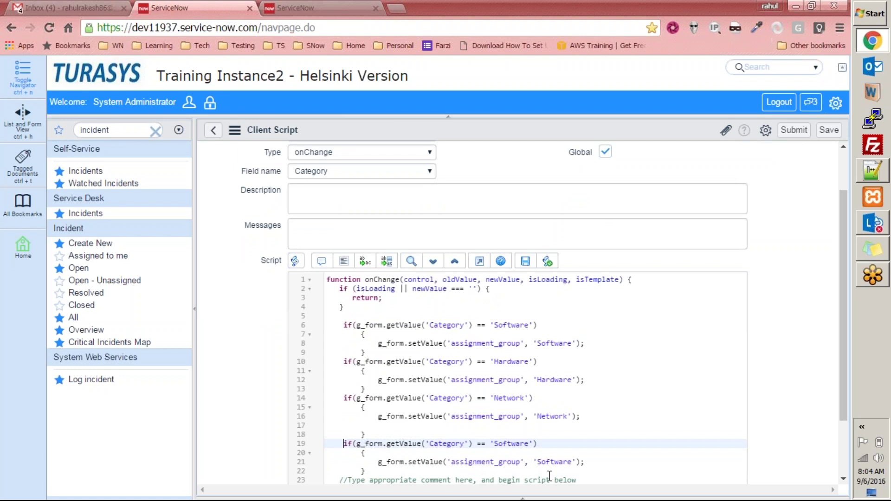
key("shift+Down")
key("shift+Down")
key("shift+Down")
key("shift+Down")
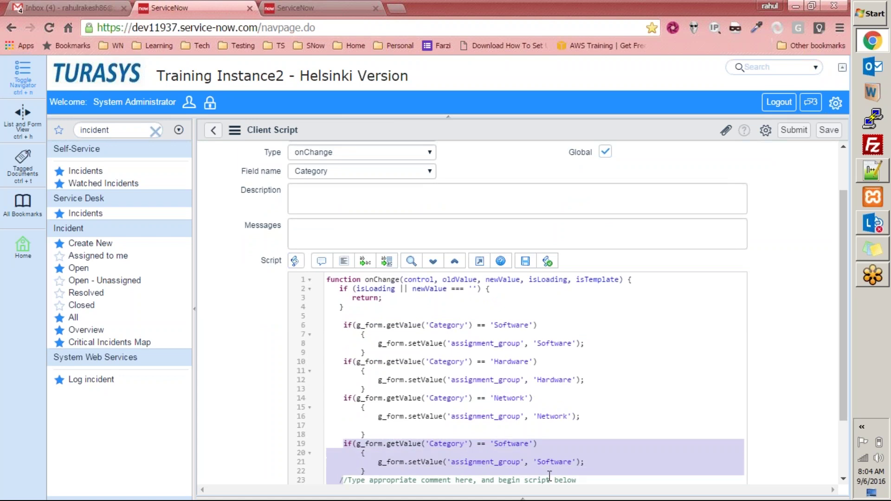
key("shift+Up")
key("shift+End")
key("Delete")
Add an else after the Network block and turn the Hardware and Network conditions into else if.
type("else")
key("Up")
key("Up")
key("Up")
key("Up")
key("Up")
key("Up")
key("Up")
key("Up")
key("Up")
type("else")
key("Down")
key("Down")
key("Down")
key("Down")
type("else")
Under the final else, add g_form.setValue('assigment_group', 'Training User Group'); as the fallback assignment.
key("Down")
key("Down")
key("Down")
key("Down")
key("Down")
key("Return")
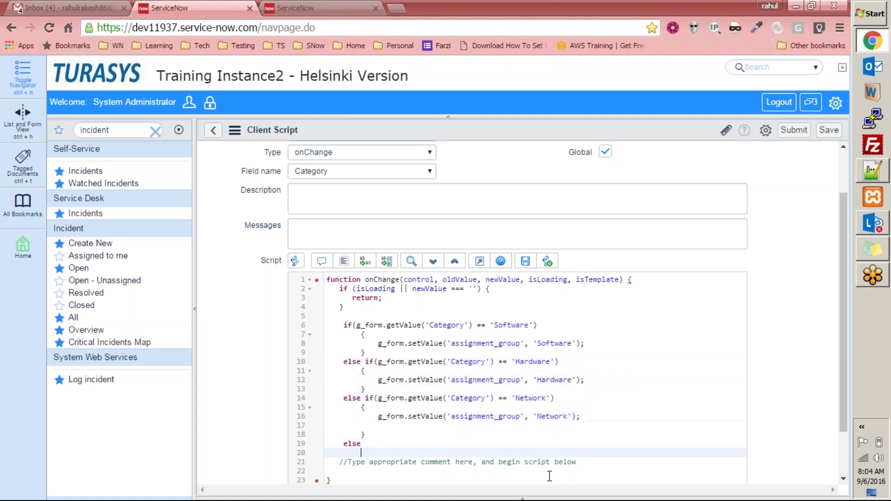
type("g_form.setv")
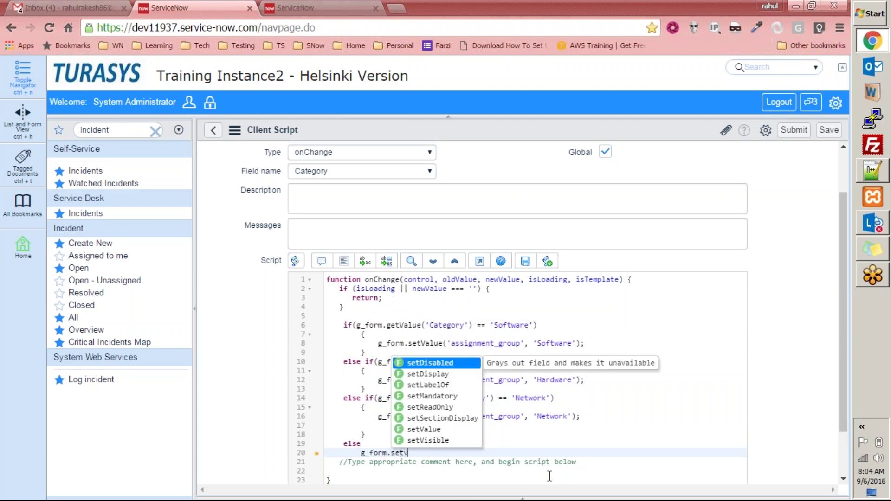
key("Return")
type("((assi")
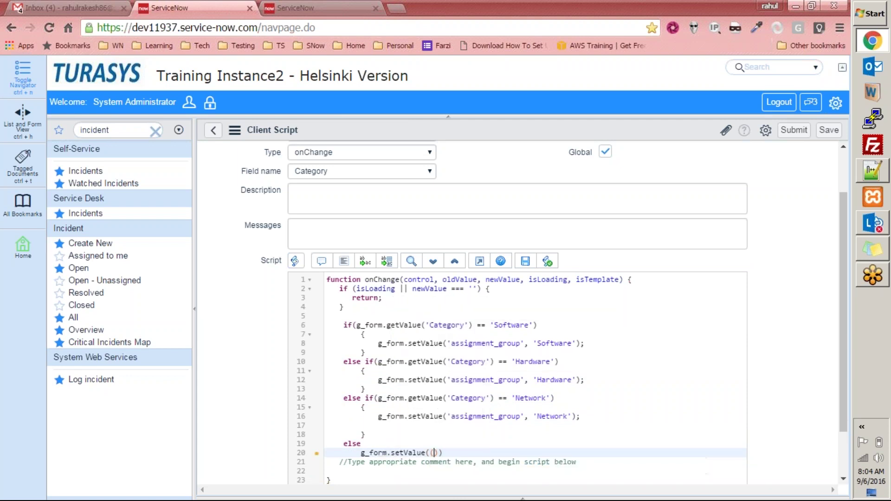
key("BackSpace")
key("BackSpace")
key("BackSpace")
key("BackSpace")
key("BackSpace")
type("'assigment_r")
key("BackSpace")
type("gro")
type("up'")
type(", 'T")
type("raining User ")
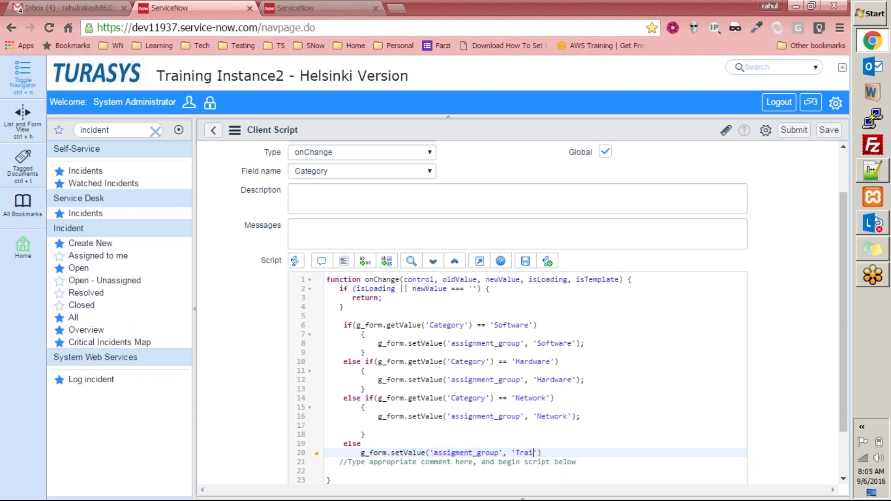
type("Group');")
Check the Software value in the script's first condition, then open a new incident form, leaving the unsaved client script.
left_click_drag(845, 359, 862, 327)
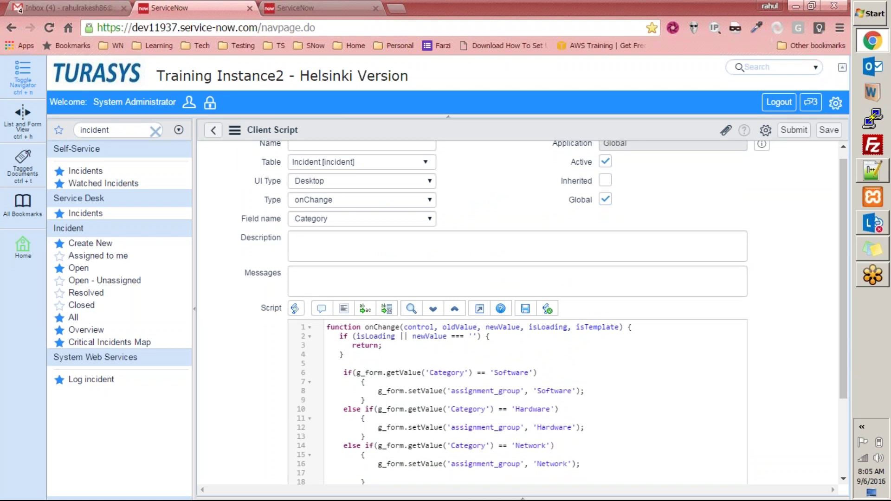
double_click(512, 375)
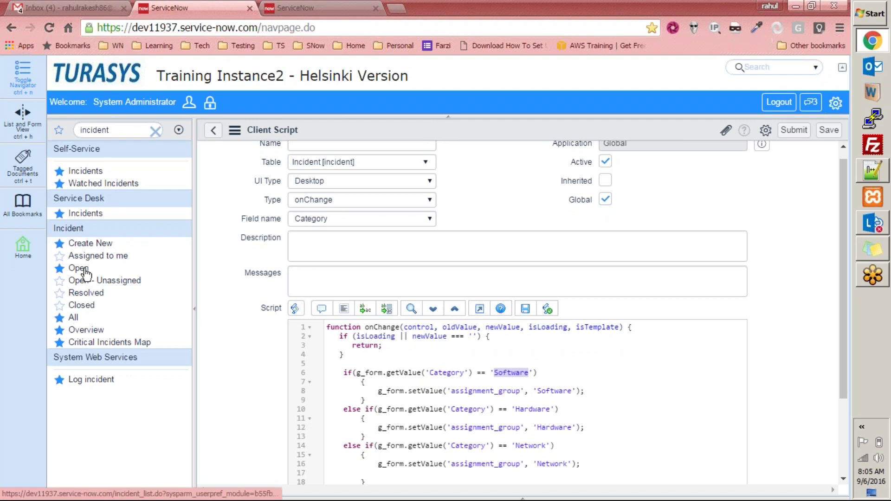
left_click(88, 243)
left_click(483, 116)
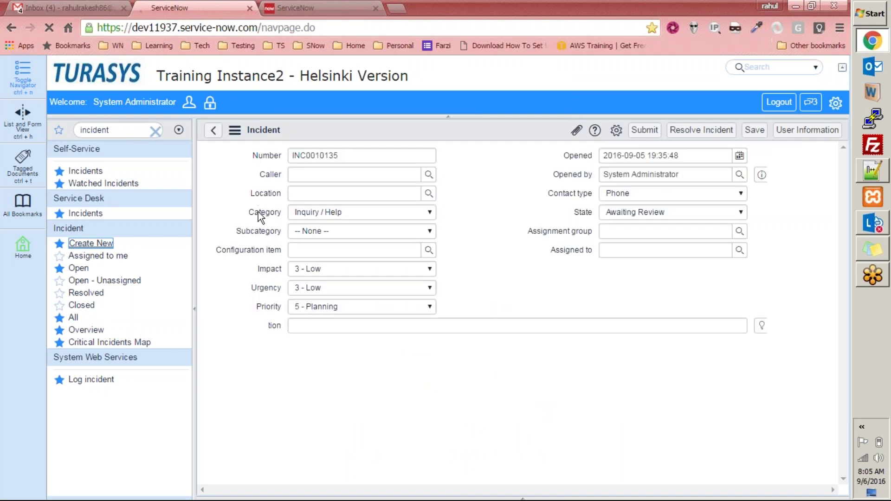
Show the choice list of the incident's Category field to examine the stored value of each category.
right_click(258, 212)
left_click(242, 216)
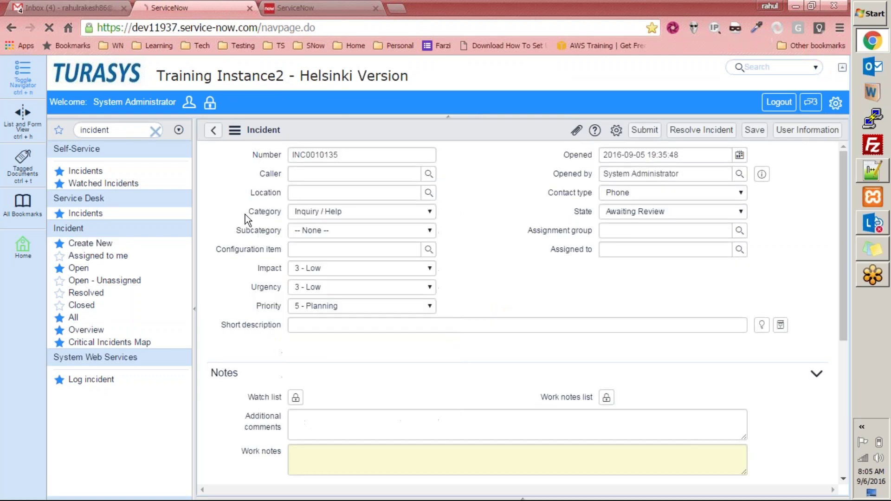
right_click(258, 211)
left_click(221, 215)
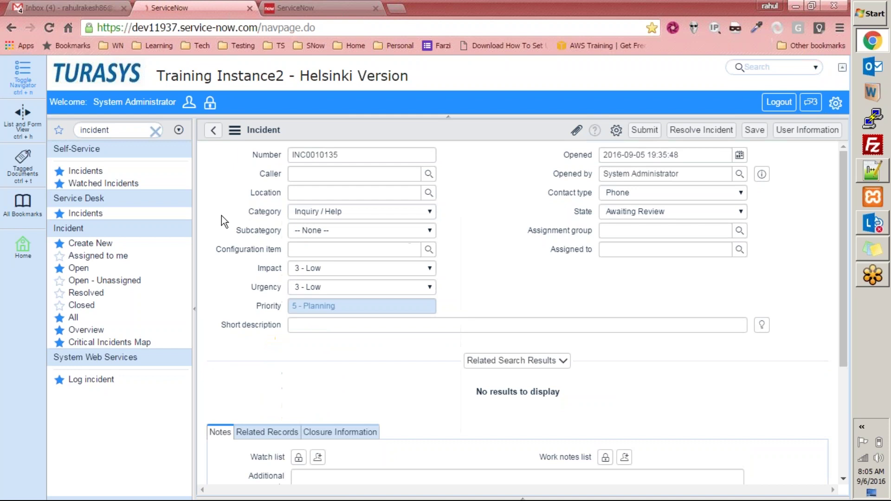
right_click(265, 212)
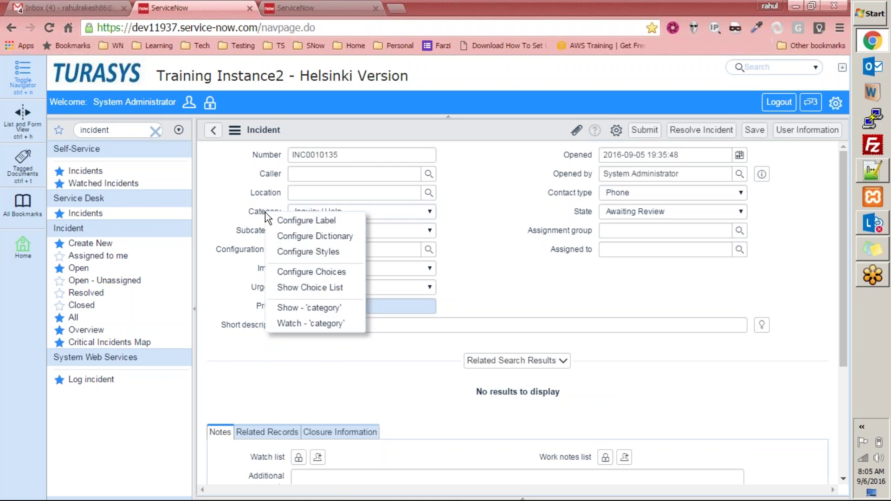
left_click(294, 287)
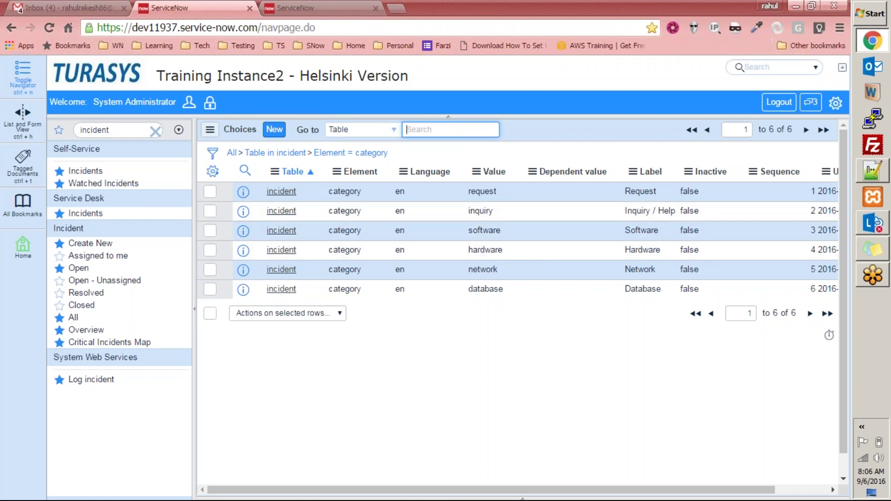
Return to the incident form and open the Assignment group field's dictionary entry to examine which table it references.
left_click(11, 28)
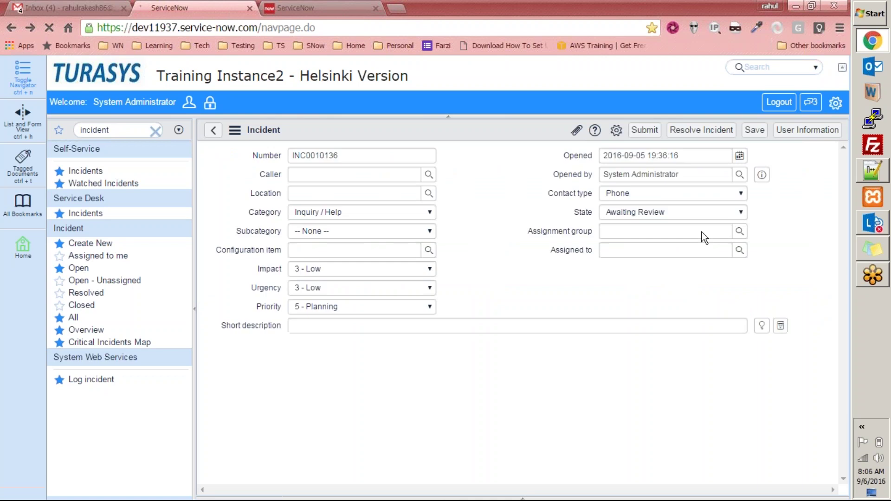
right_click(577, 229)
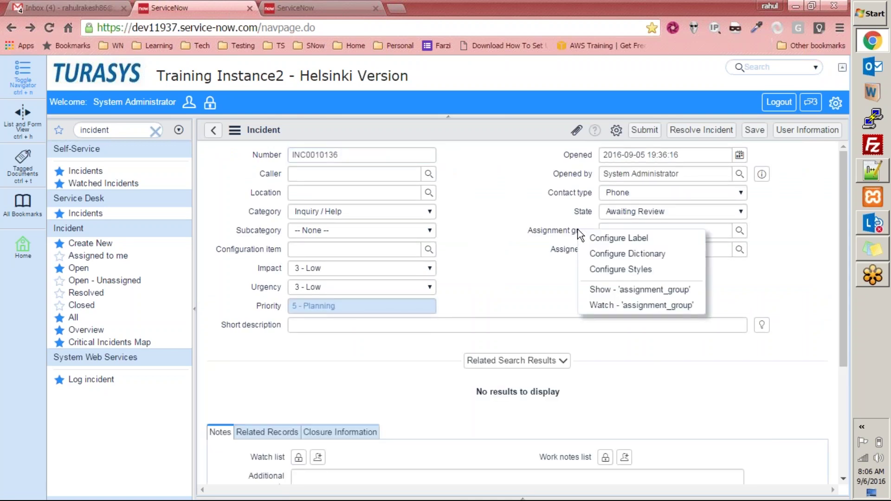
left_click(593, 254)
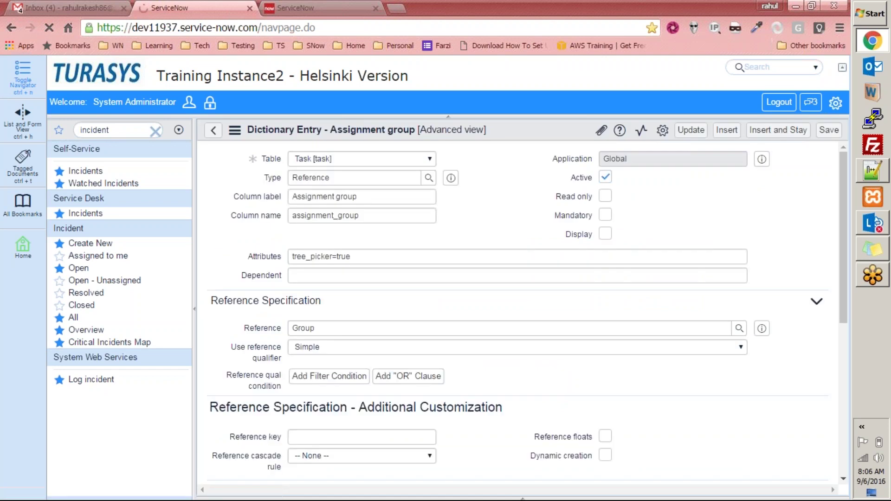
left_click_drag(841, 223, 837, 127)
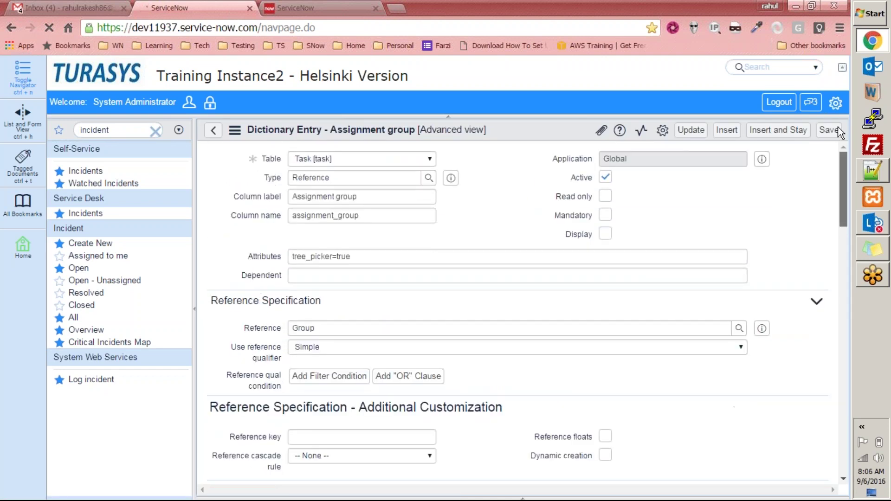
Try to open the list of groups from the navigator filter with group.list.
left_click(121, 127)
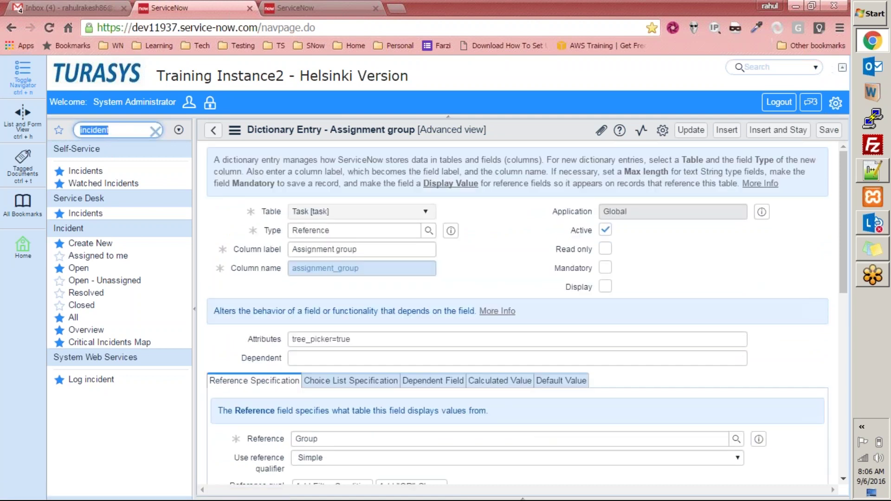
type("group")
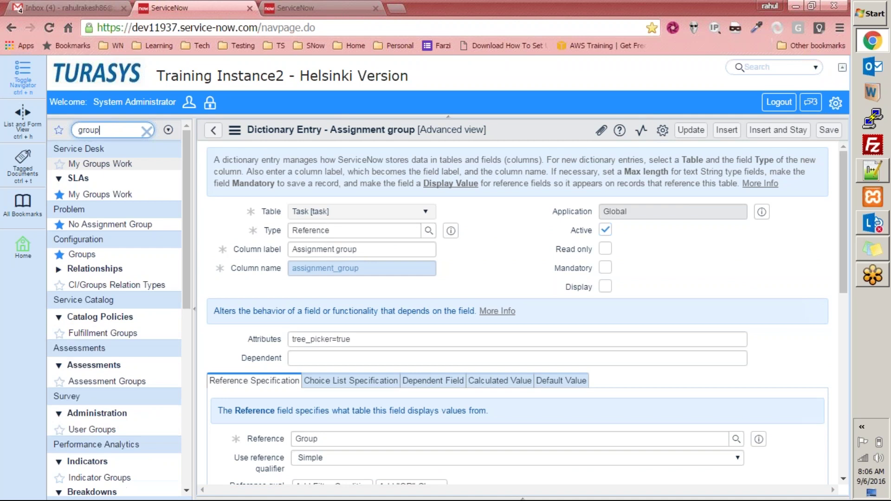
type(".list")
key("Return")
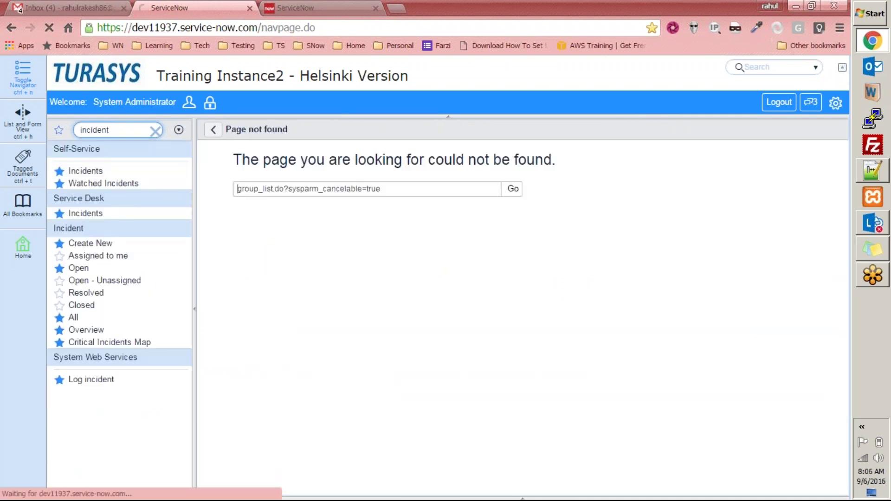
Filter the navigator for users, open the Groups list under Users and Groups, and highlight the Training User Group name.
left_click(94, 130)
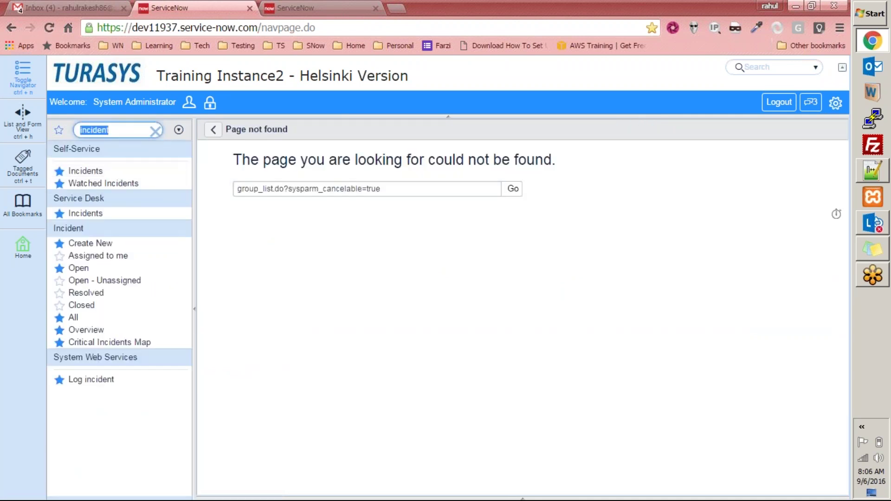
type("users")
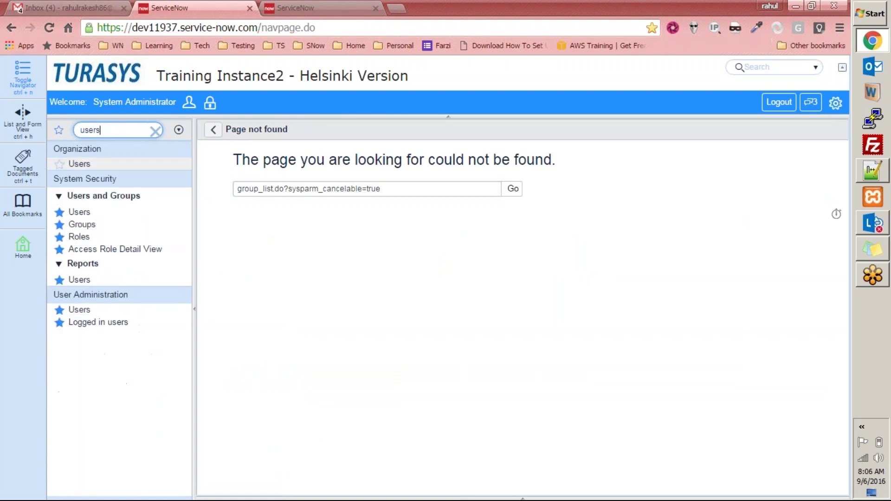
left_click(74, 228)
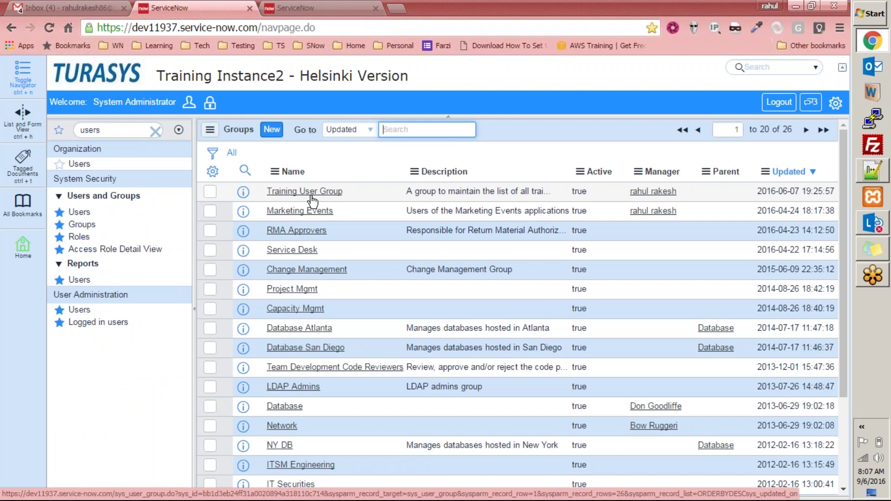
left_click_drag(346, 192, 266, 193)
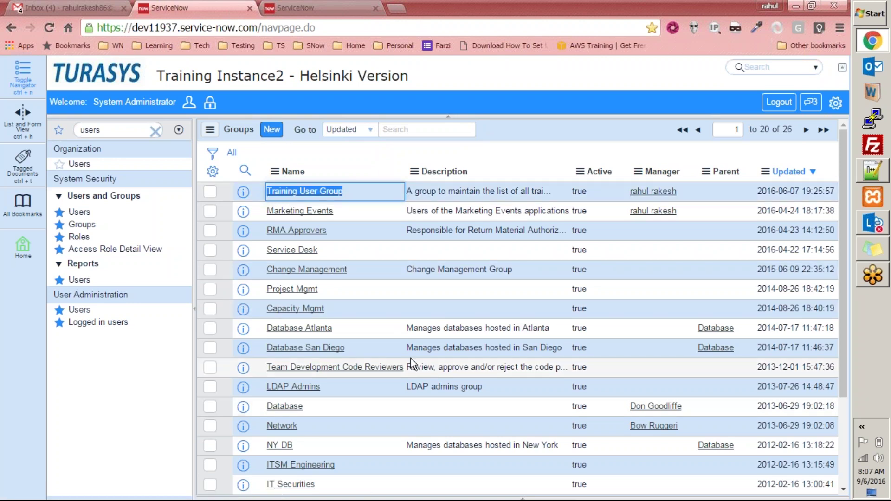
left_click(780, 17)
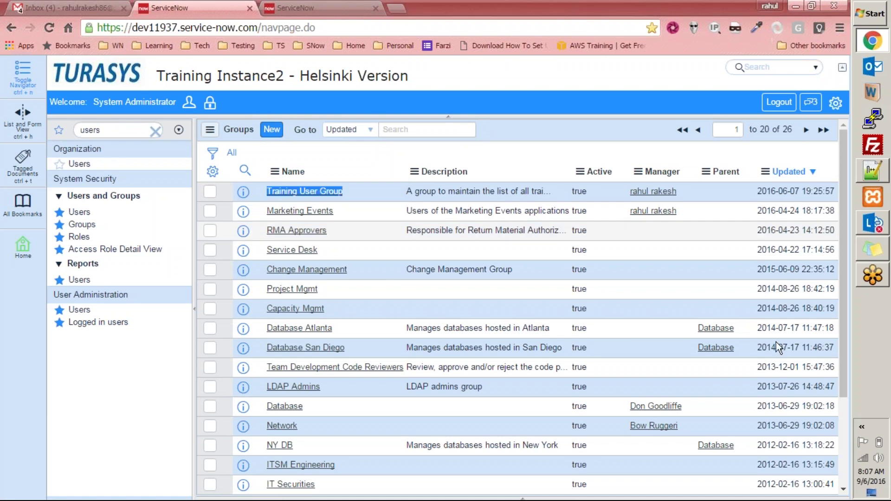